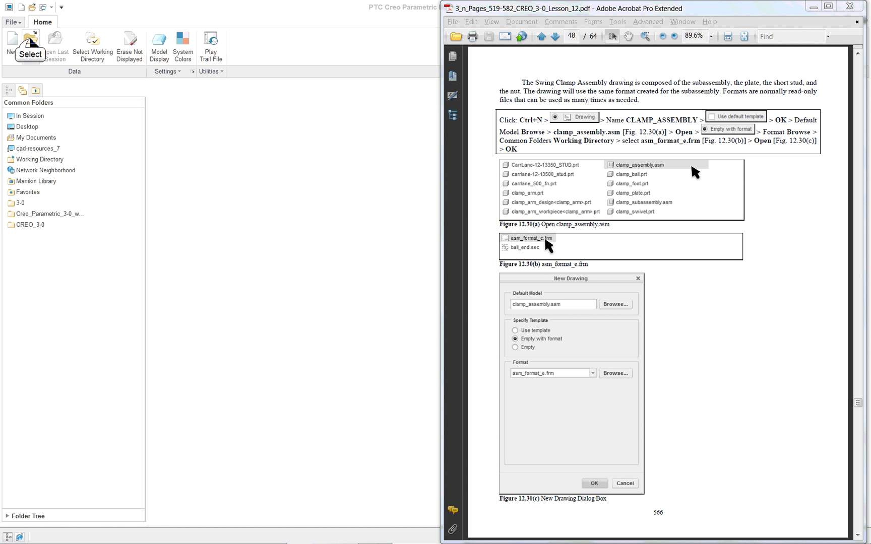
Open clamp_assembly.asm from the files already in session
click(30, 41)
click(288, 229)
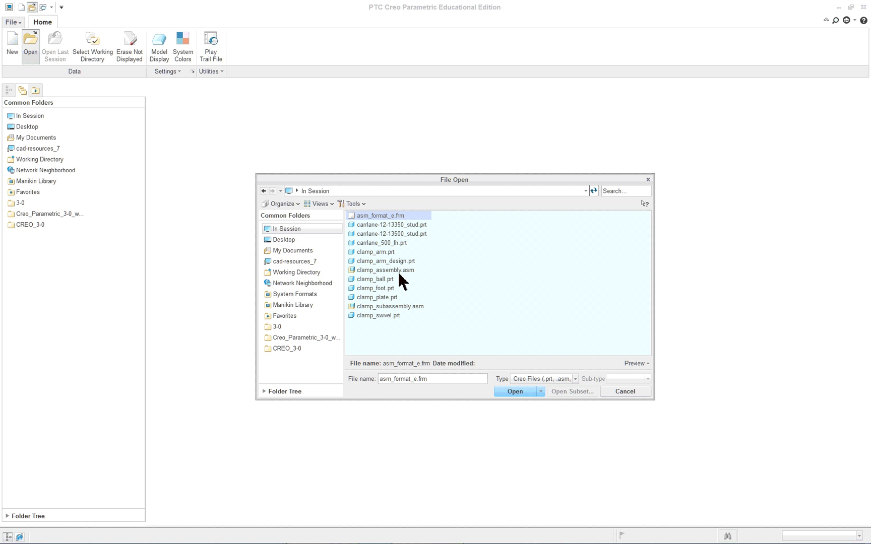
double_click(395, 271)
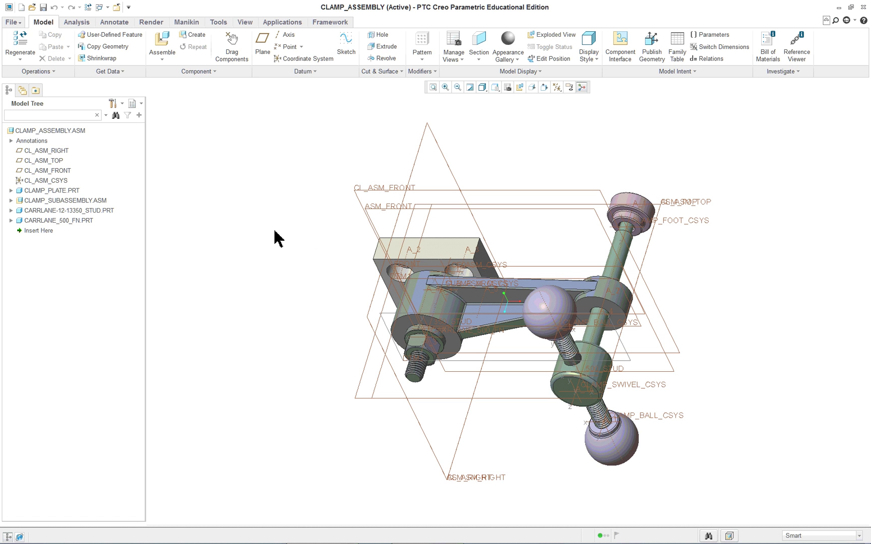
Close the assembly window and start a new drawing named asm101
click(117, 7)
click(14, 50)
click(386, 263)
text(asm101)
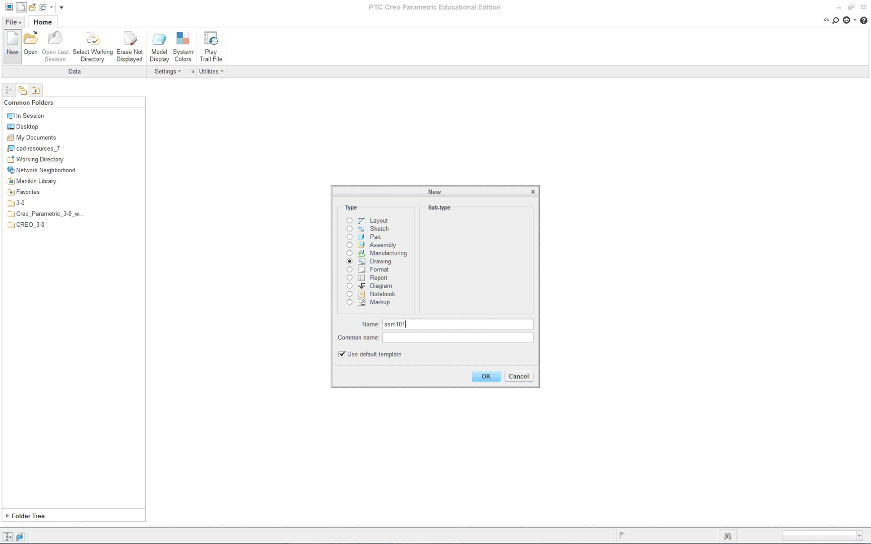
click(486, 377)
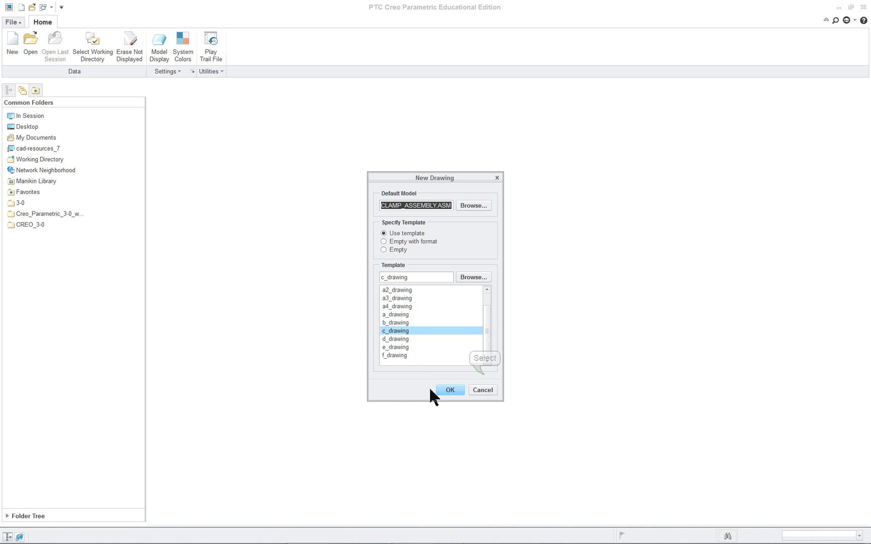
Create the drawing on an empty sheet with ASM_E_FORMAT and zoom onto the title block
click(421, 243)
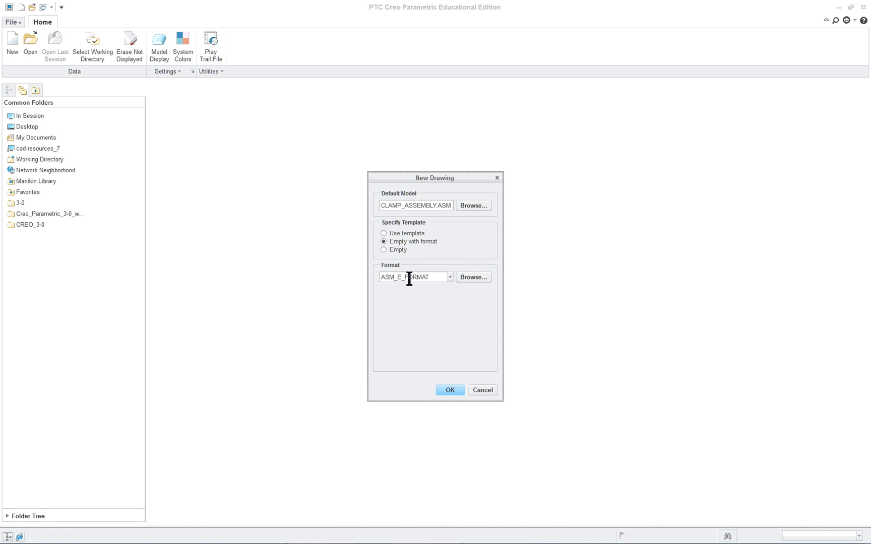
double_click(437, 278)
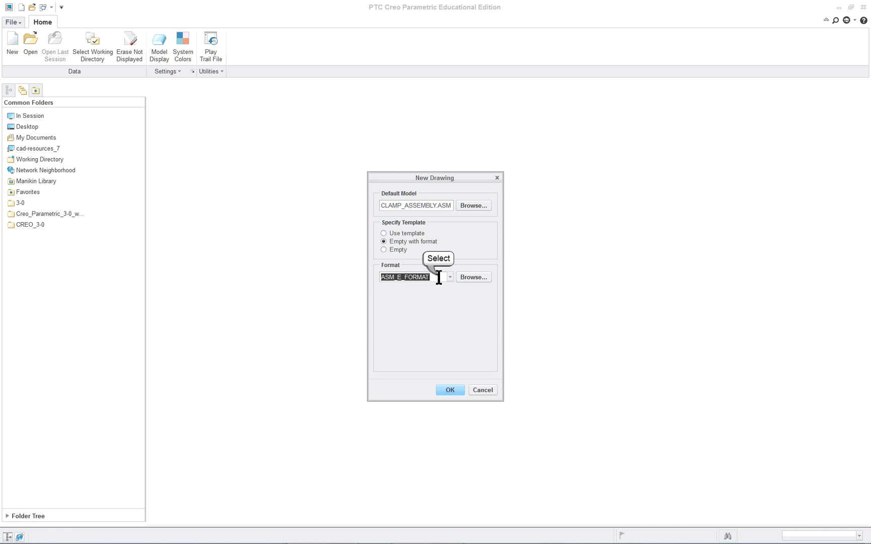
click(455, 388)
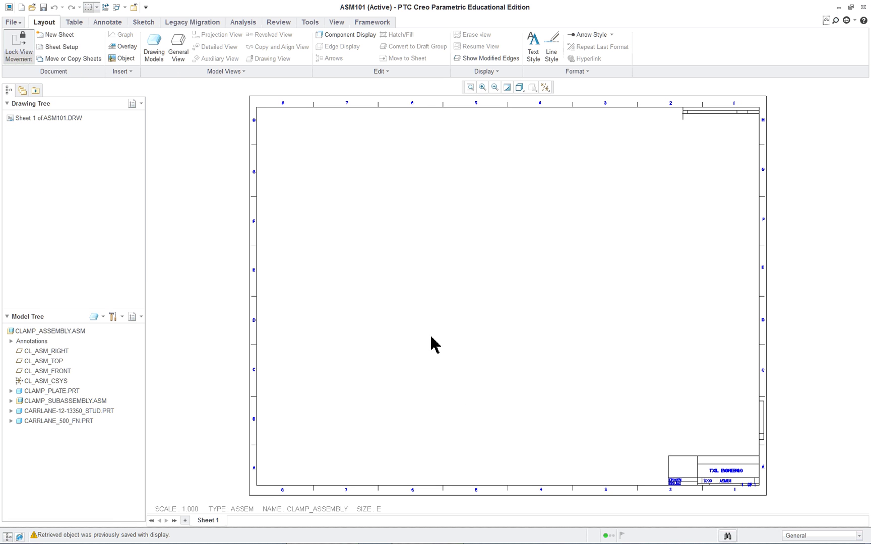
scroll(806, 509, up, 5)
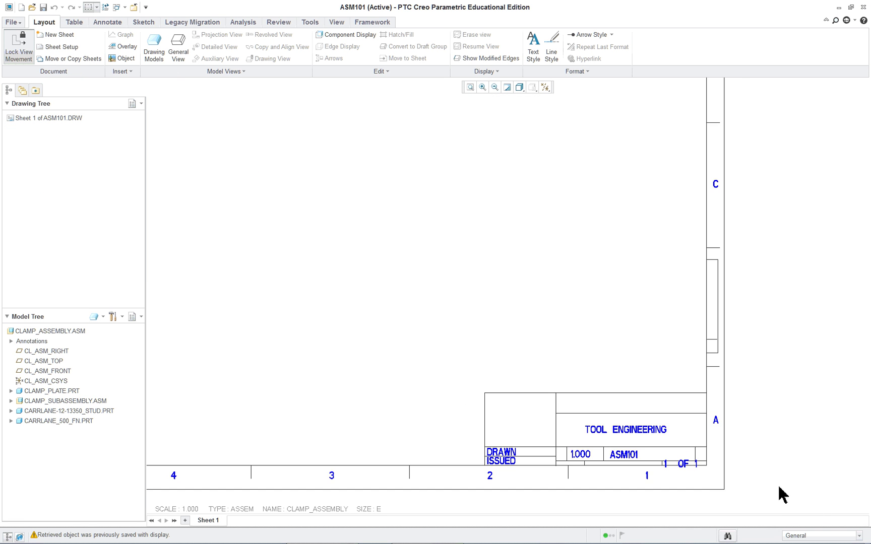
scroll(771, 485, up, 1)
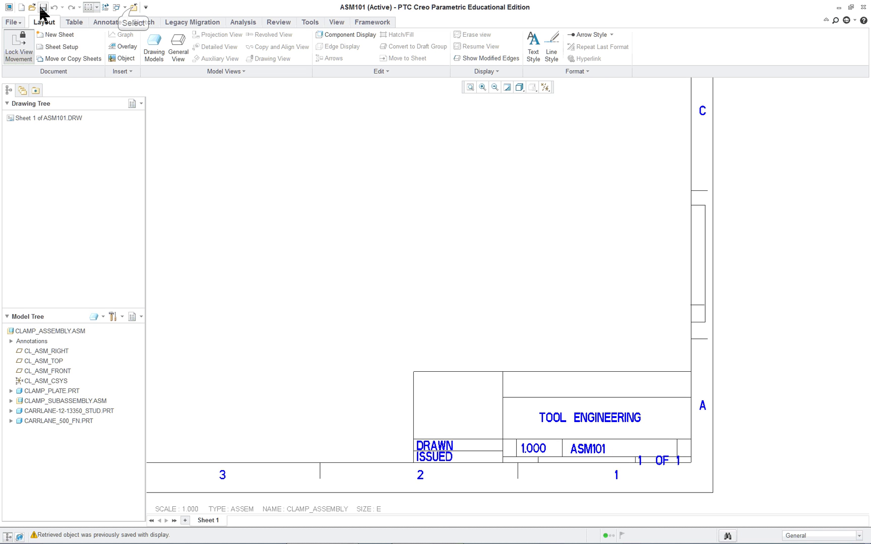
Close ASM101 and start a new drawing asm222 without the default template
click(130, 8)
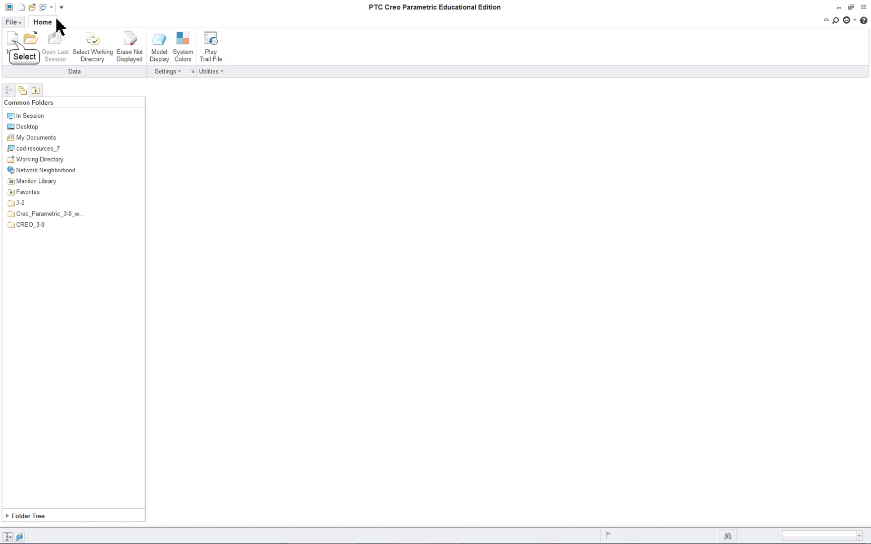
click(12, 44)
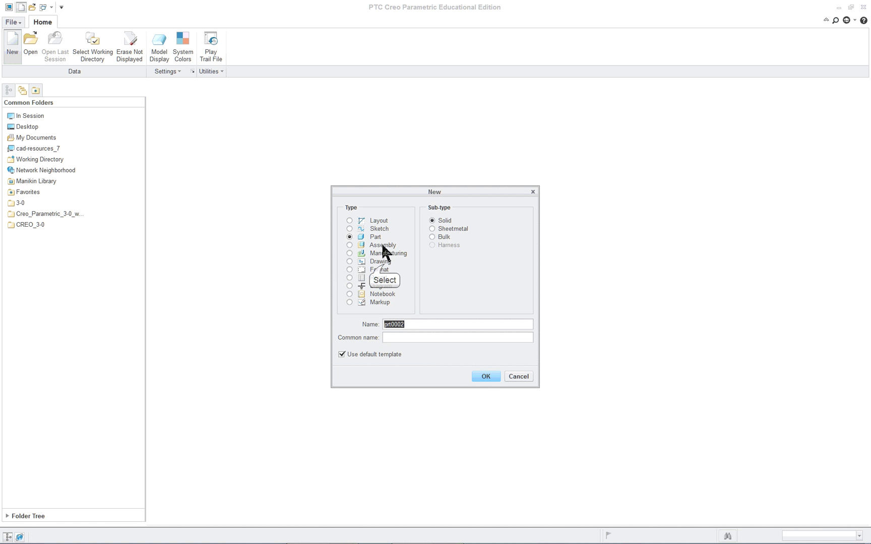
click(381, 264)
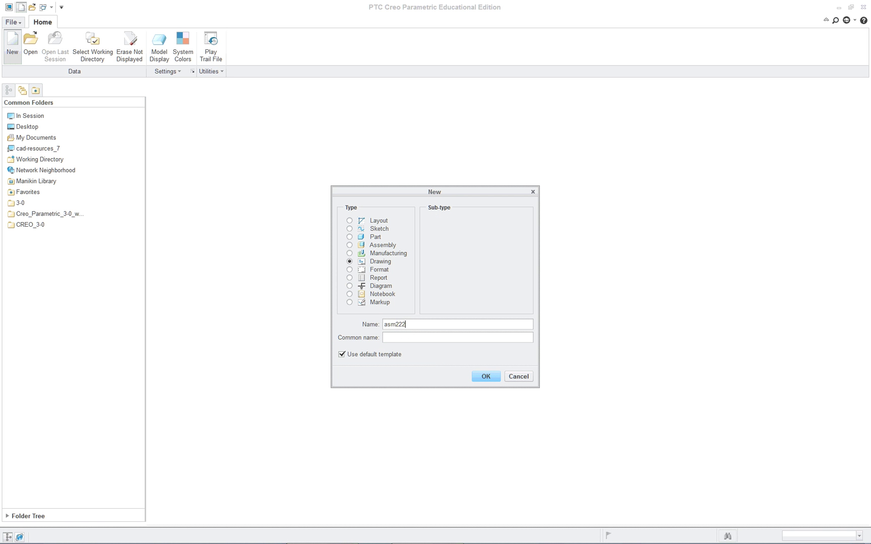
click(342, 354)
click(486, 376)
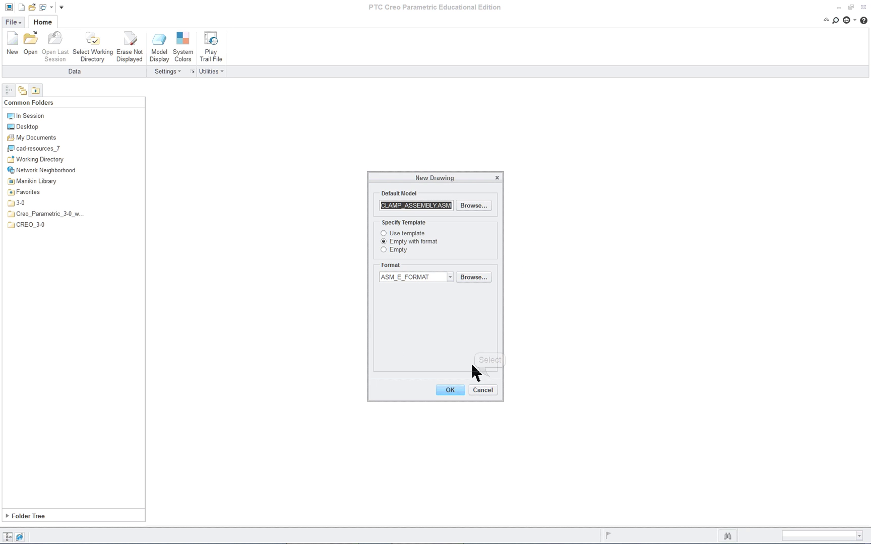
Browse to the CREO_3-0 folder and choose asm_format_e.frm as the sheet format
click(449, 277)
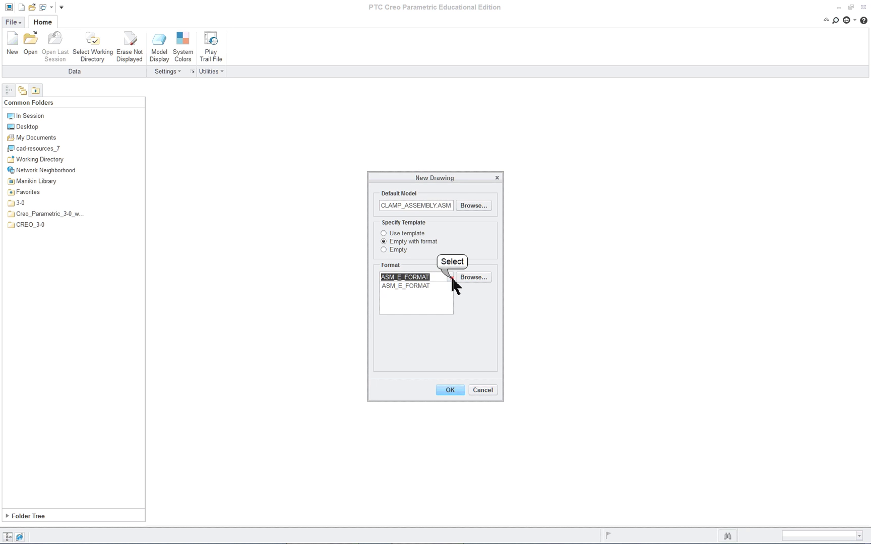
click(474, 277)
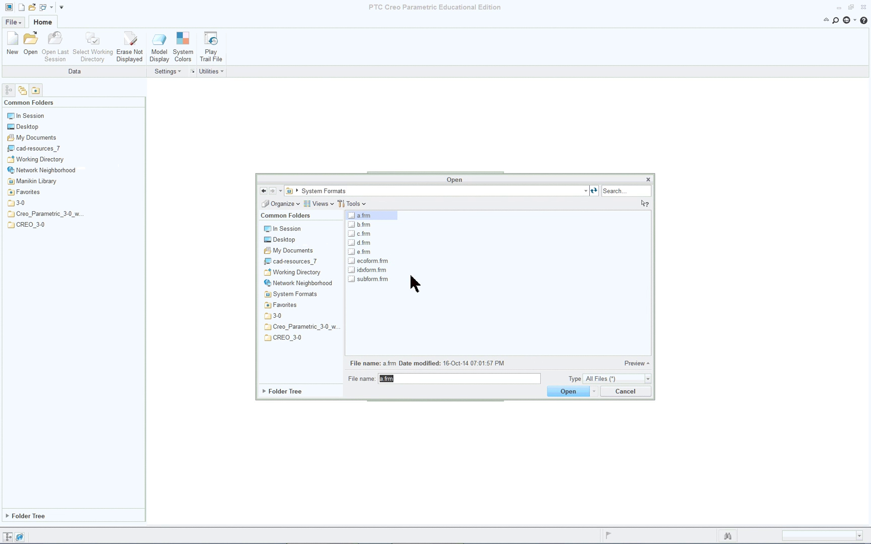
click(280, 317)
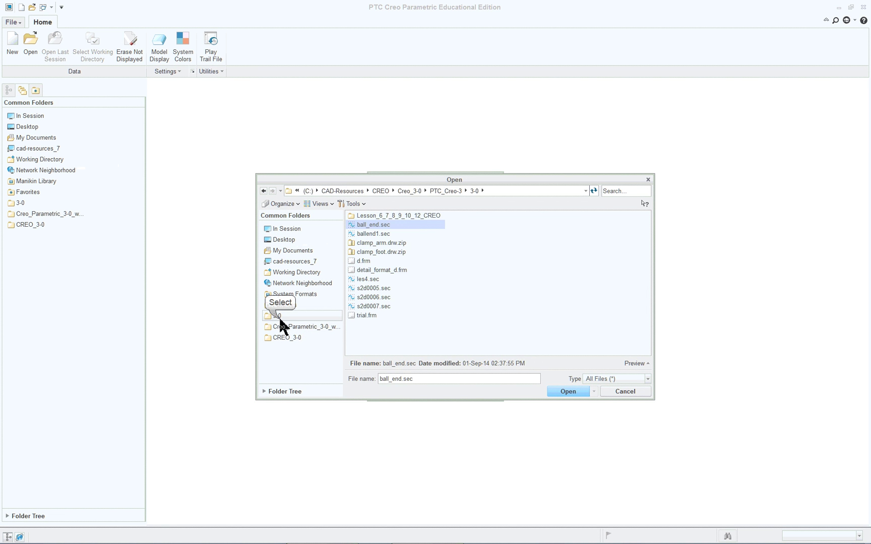
click(306, 328)
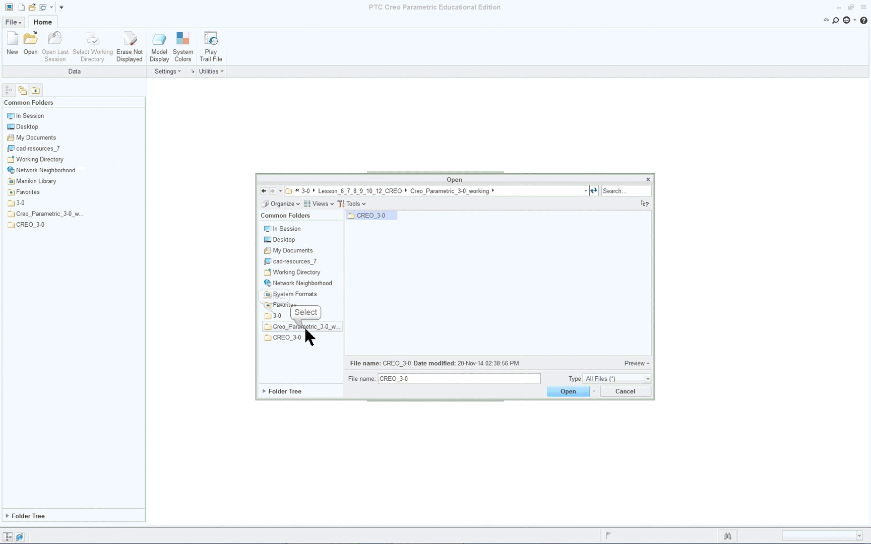
click(277, 316)
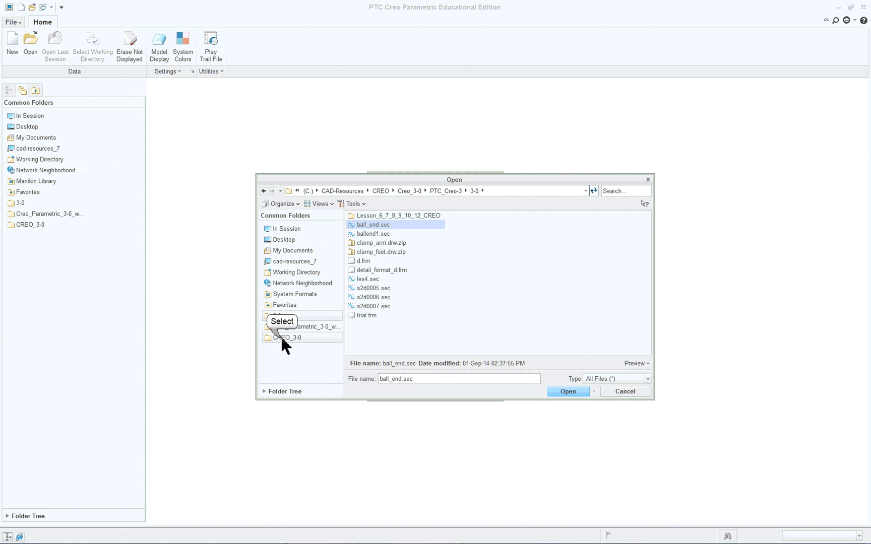
click(282, 338)
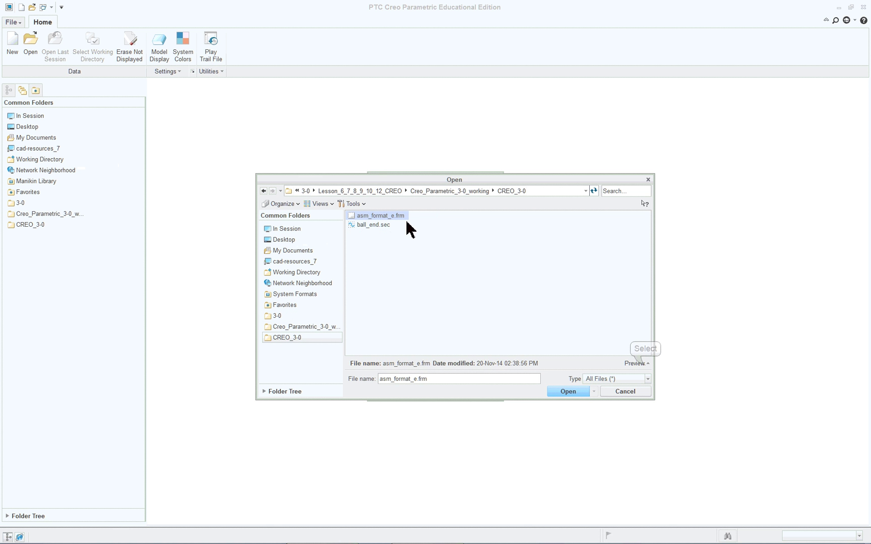
click(645, 364)
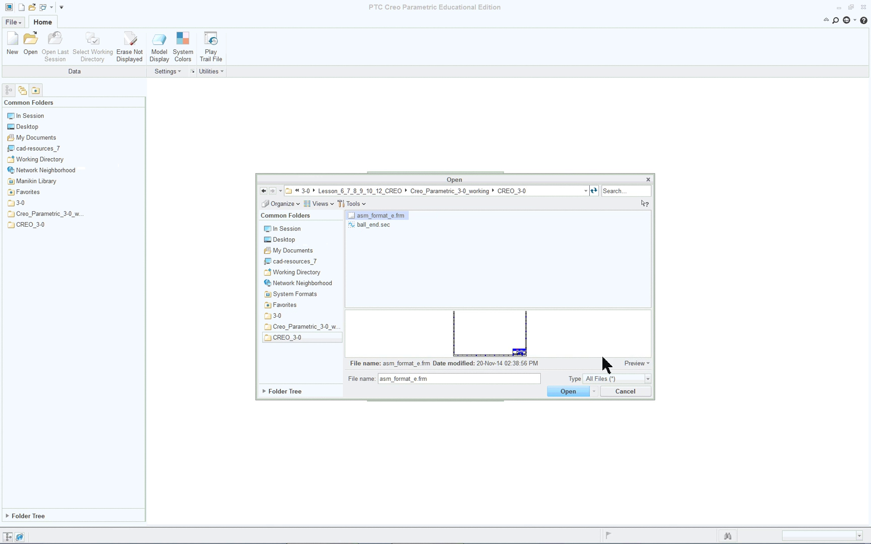
click(569, 391)
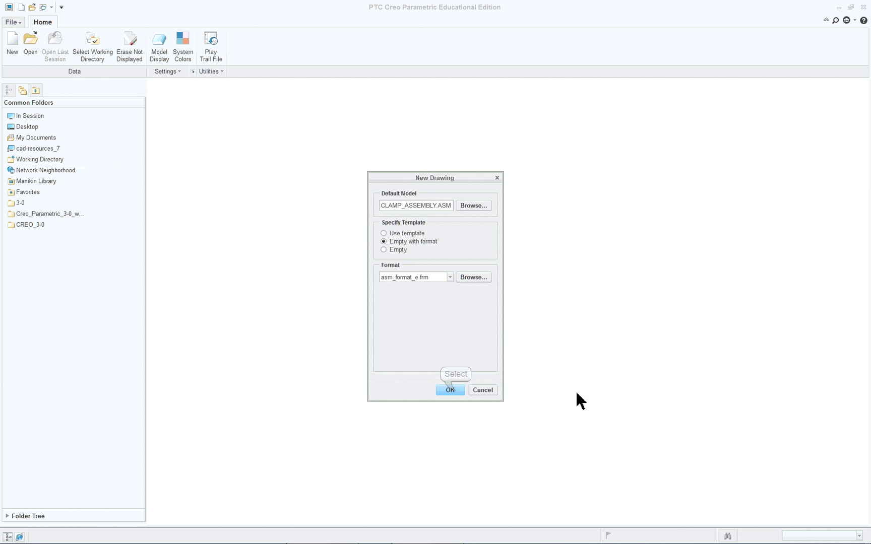
Create ASM222, drag its parts list above the title block, and refit the sheet
click(455, 392)
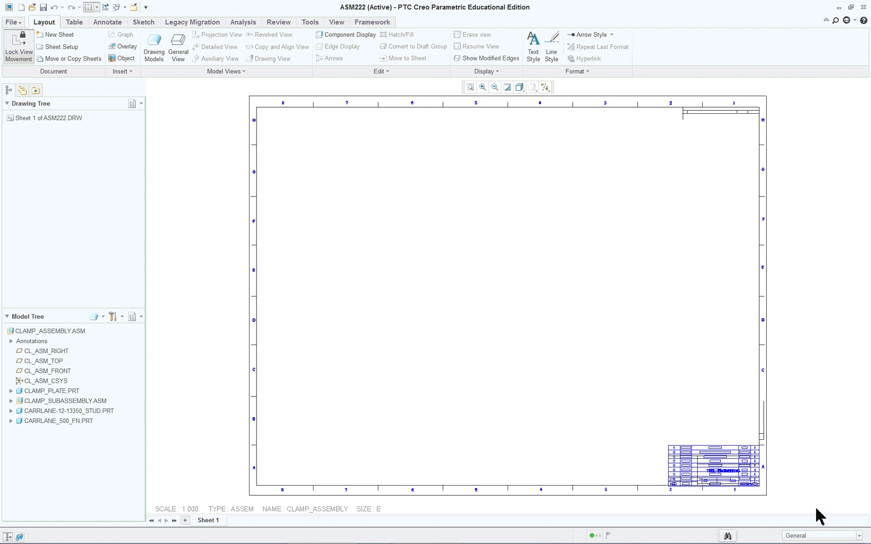
scroll(818, 514, down, 8)
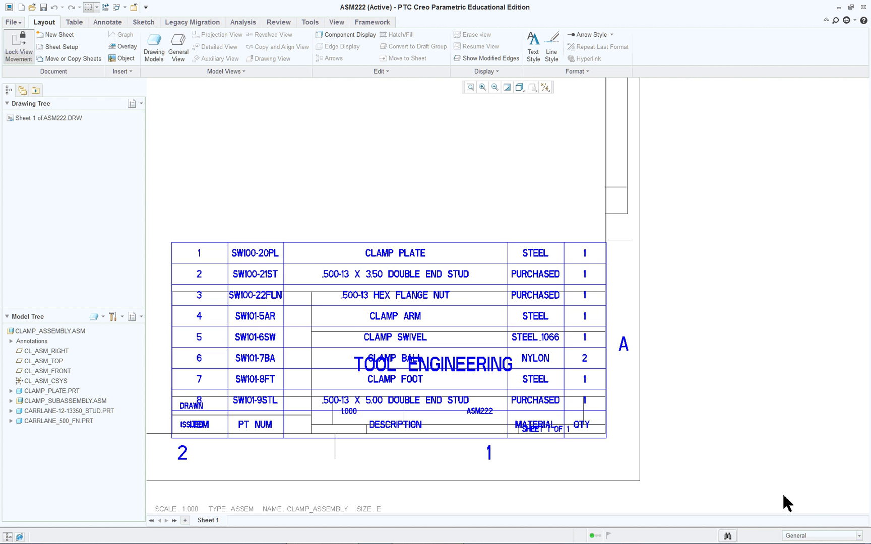
scroll(784, 496, up, 2)
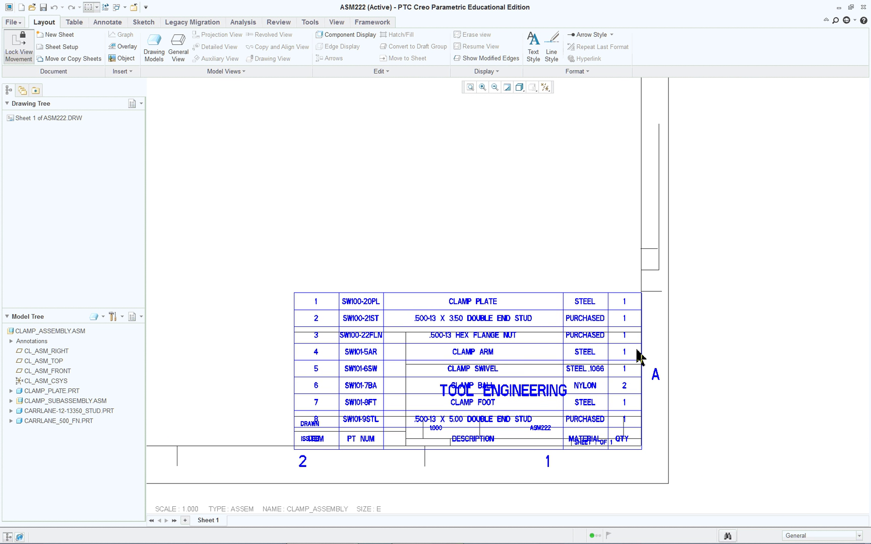
click(74, 22)
drag(236, 199, 690, 497)
drag(293, 293, 295, 175)
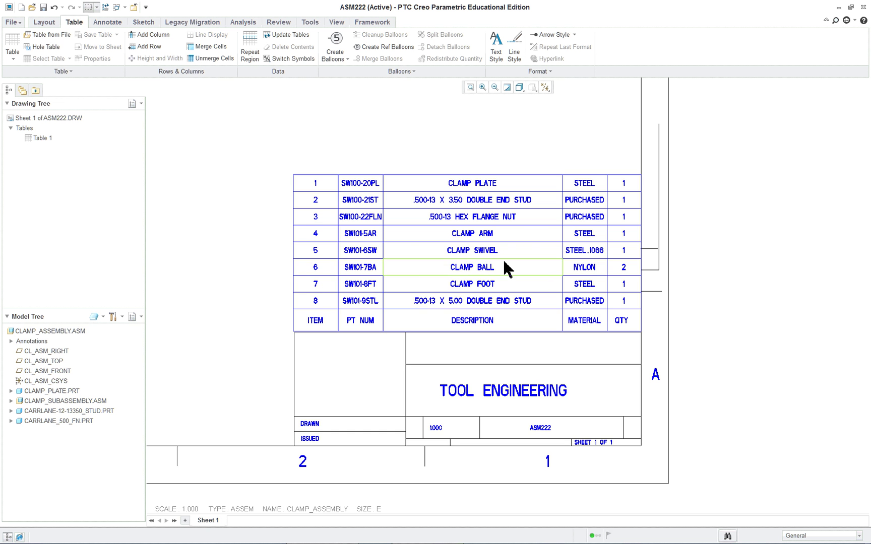
scroll(270, 205, up, 5)
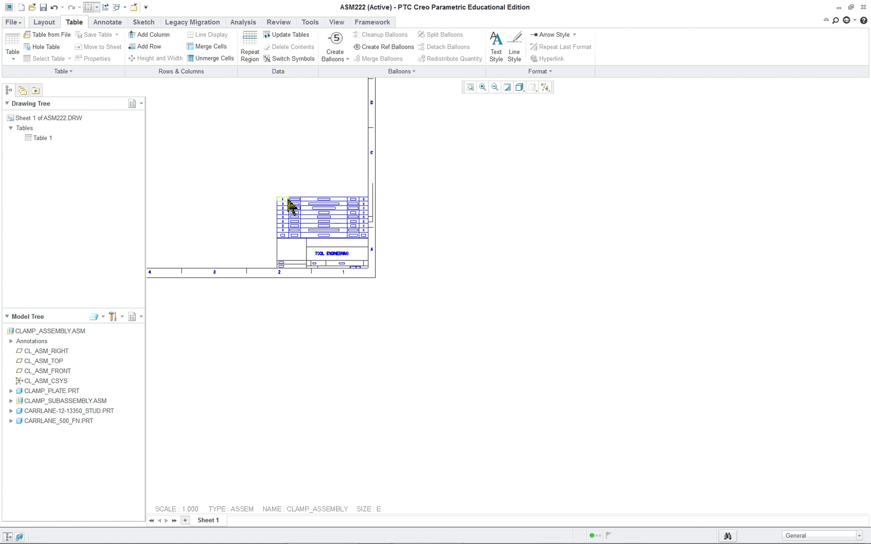
click(470, 87)
right_click(424, 227)
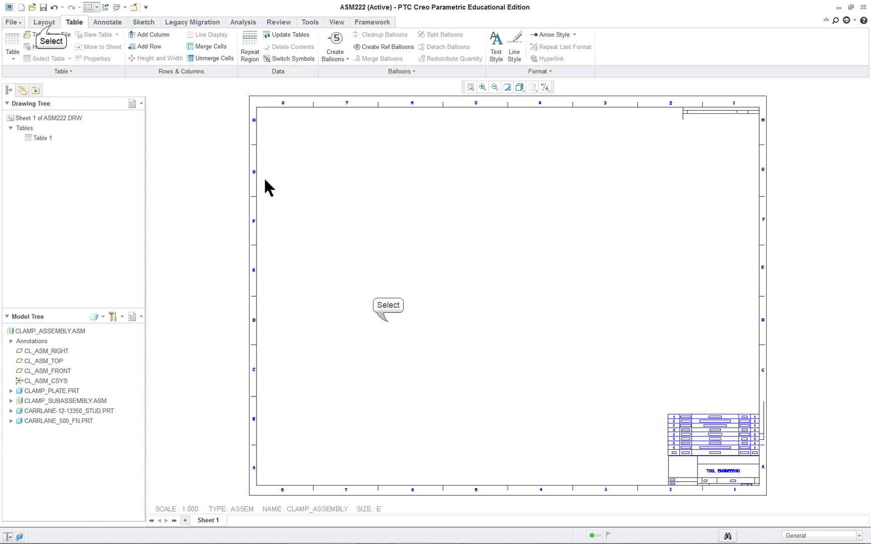
Place a FRONT-oriented general view of the clamp assembly on the sheet, with no combined state
click(51, 26)
right_click(396, 236)
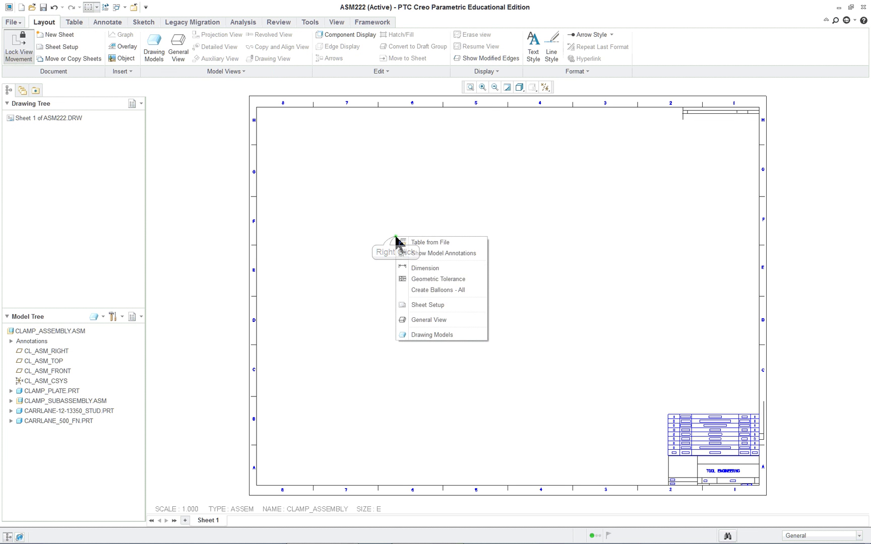
click(433, 319)
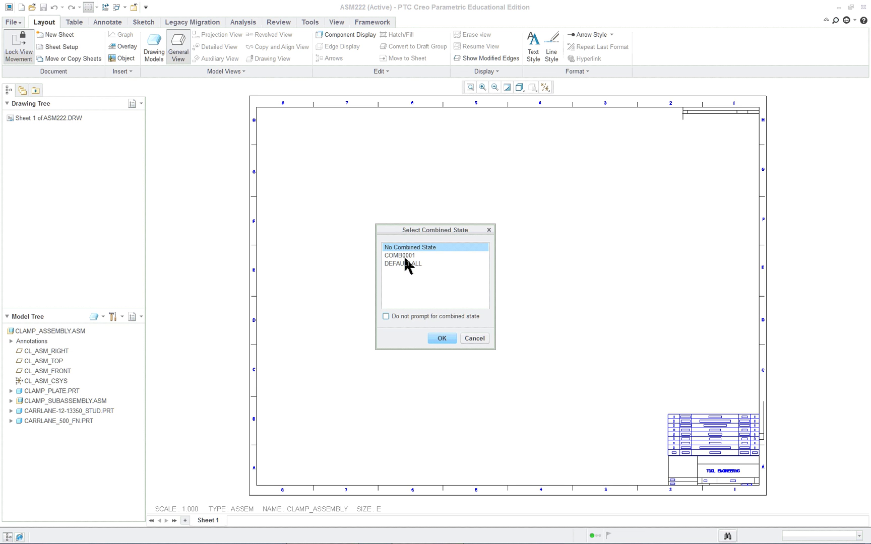
click(447, 339)
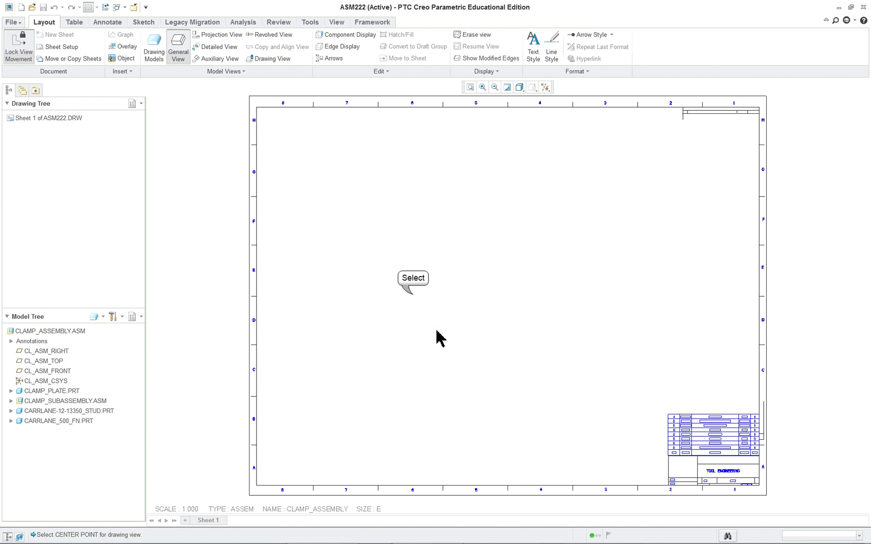
click(414, 301)
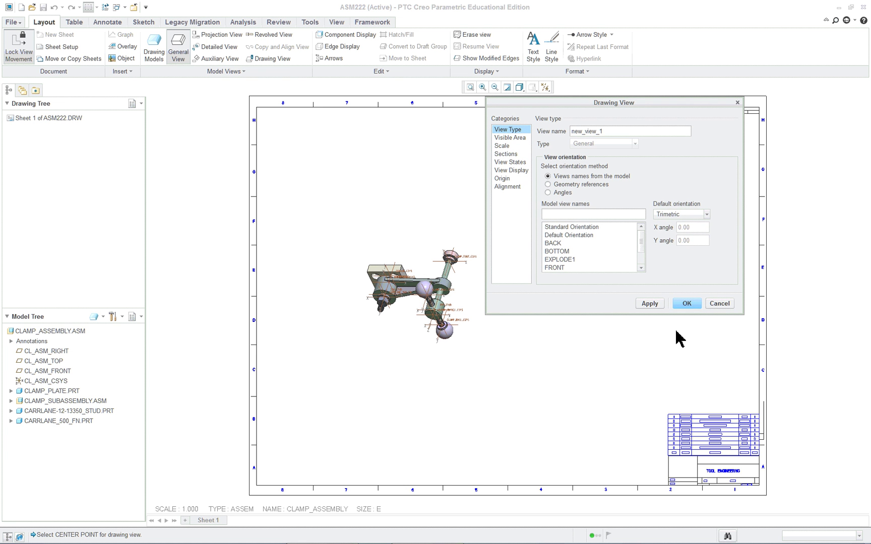
click(567, 267)
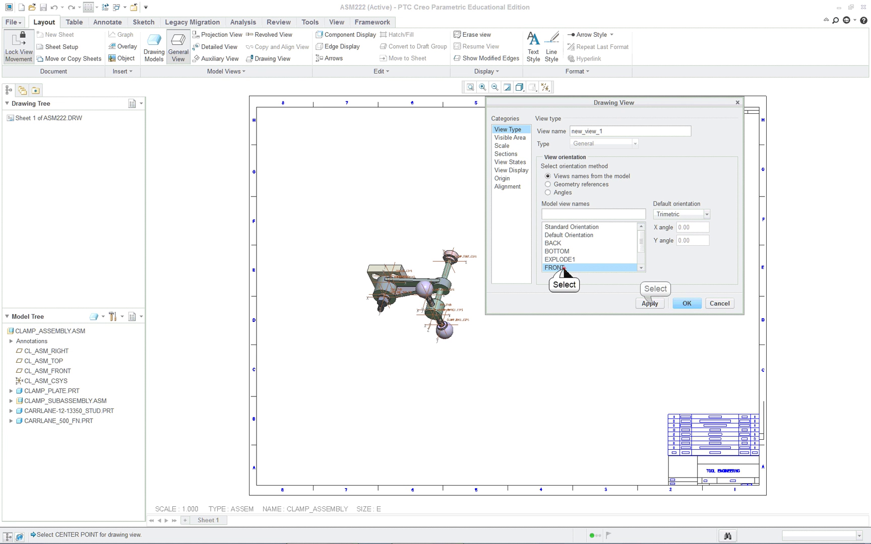
click(653, 305)
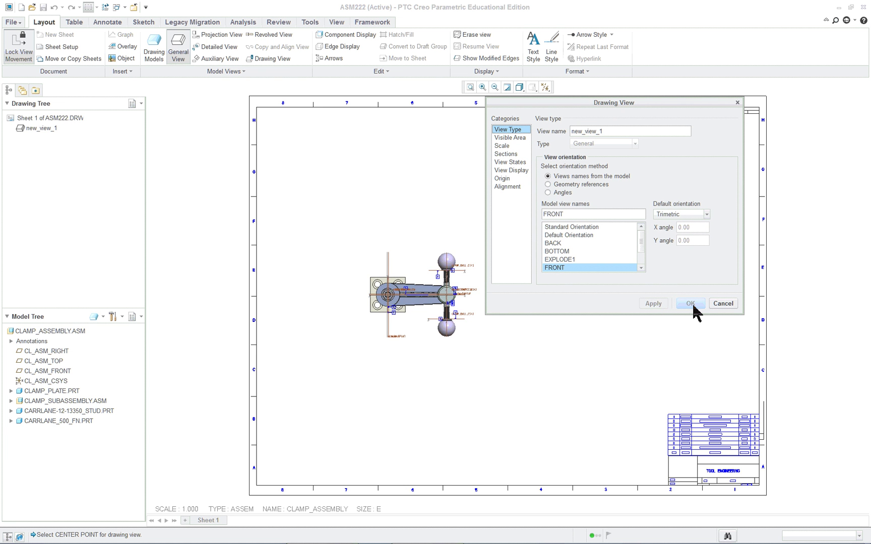
click(711, 304)
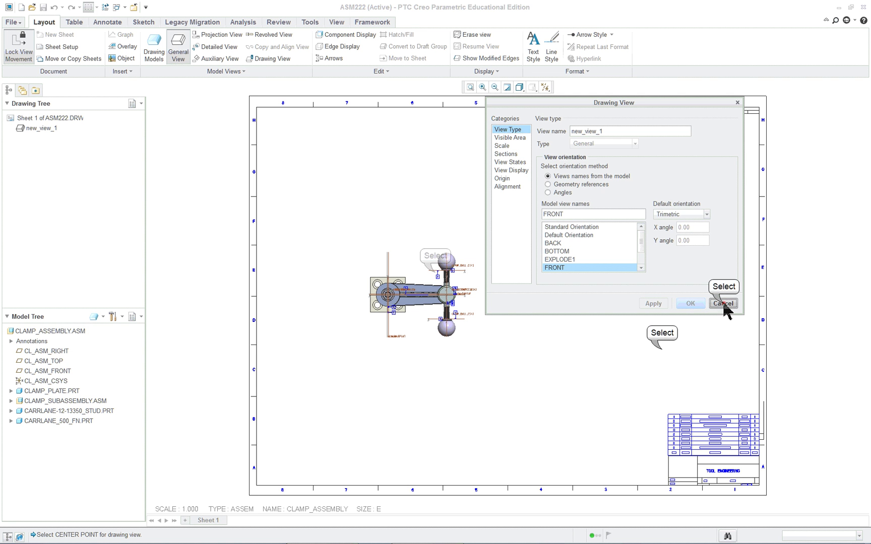
Turn off Lock View Movement for the placed view
click(438, 274)
right_click(502, 278)
click(536, 330)
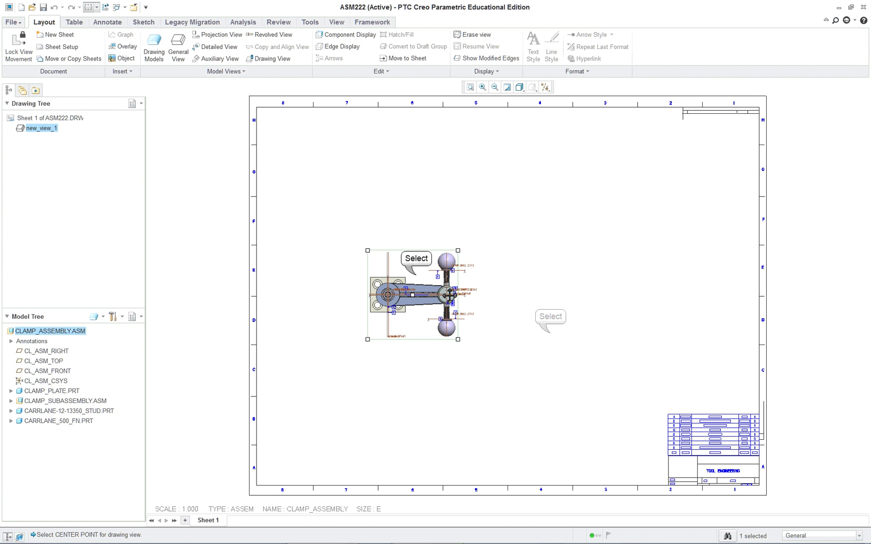
Move the front view up-left and project a view below it
mouse_move(417, 274)
mouse_down()
mouse_move(372, 188)
mouse_move(396, 179)
mouse_up()
right_click(563, 232)
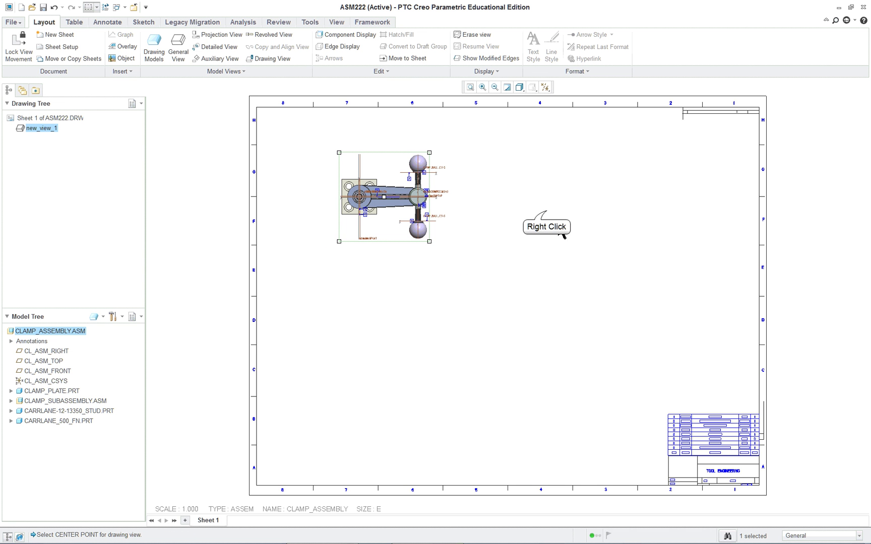
click(584, 253)
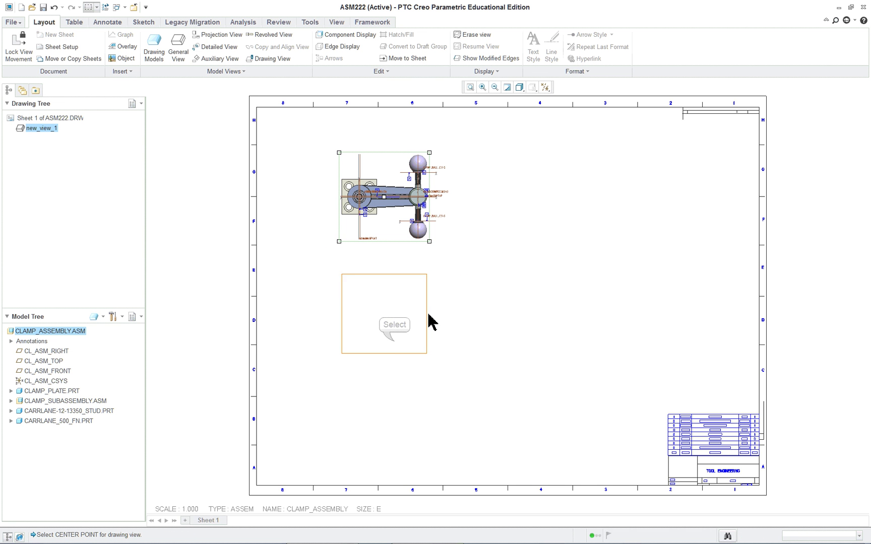
click(393, 344)
Set the drawing scale to 1.5 and nudge the bottom view lower
double_click(189, 508)
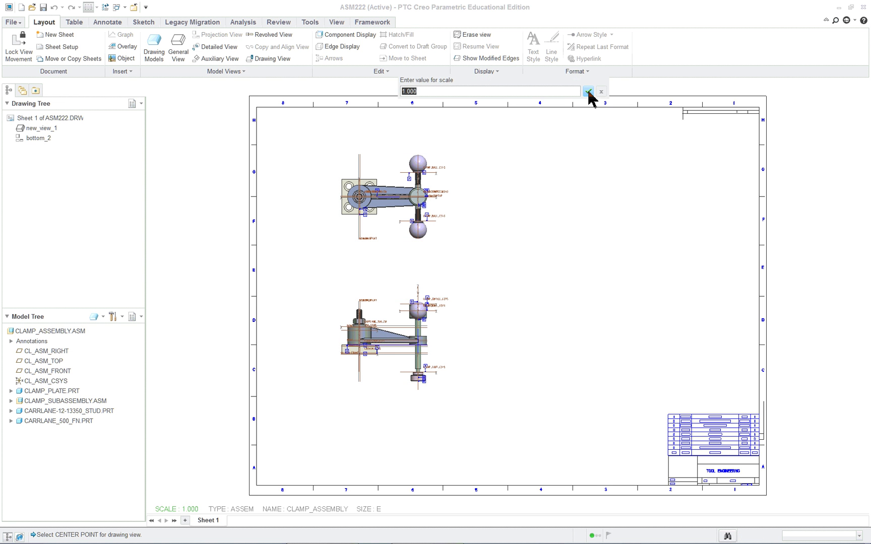
text(1.5)
click(587, 91)
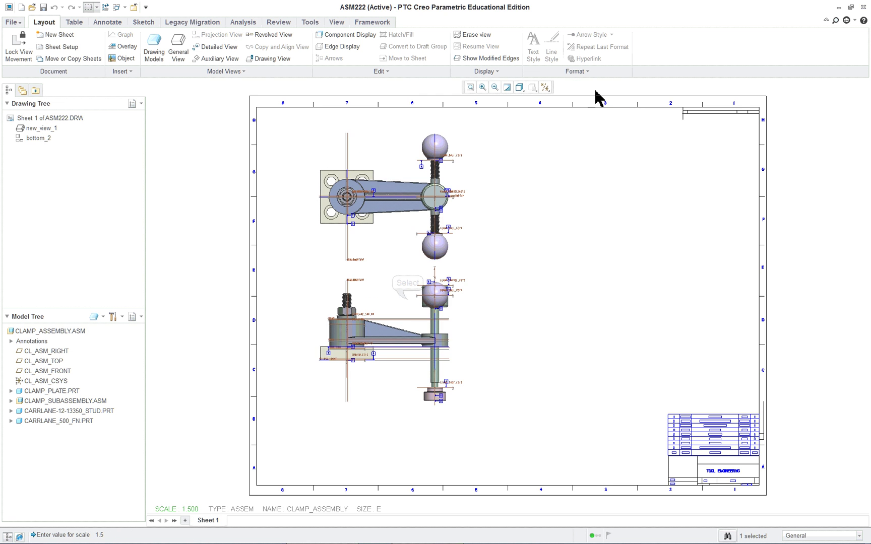
click(409, 306)
drag(409, 305, 492, 316)
click(501, 317)
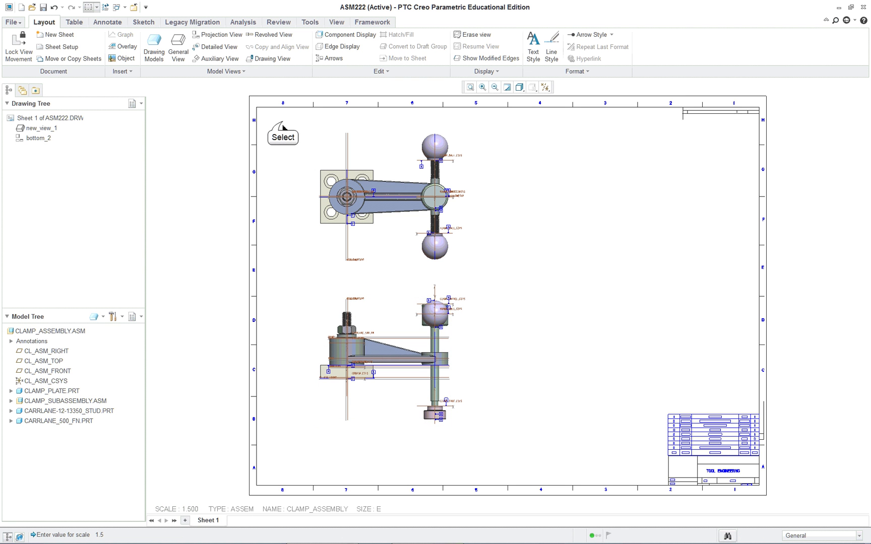
Show both views with No Hidden display style, undoing an accidental delete
drag(282, 119, 433, 312)
mouse_move(490, 454)
mouse_down()
mouse_move(371, 224)
mouse_move(306, 139)
mouse_up()
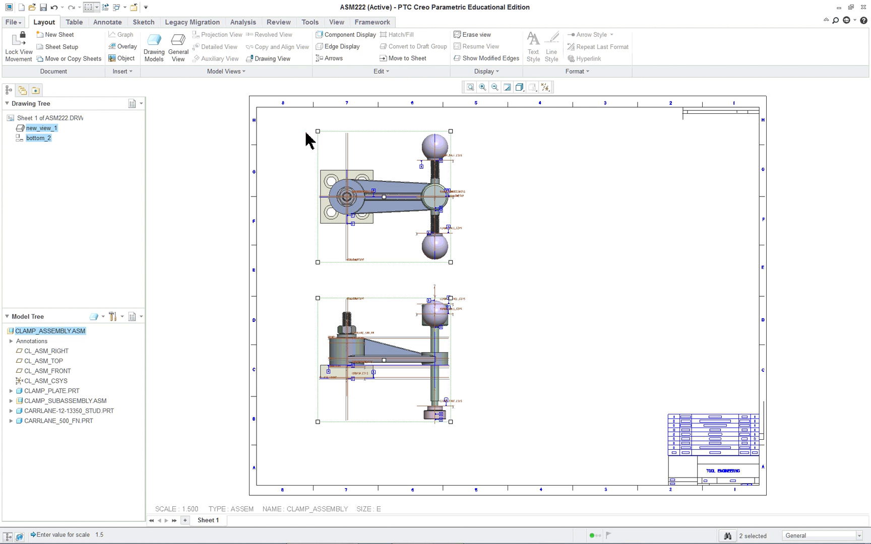
click(519, 87)
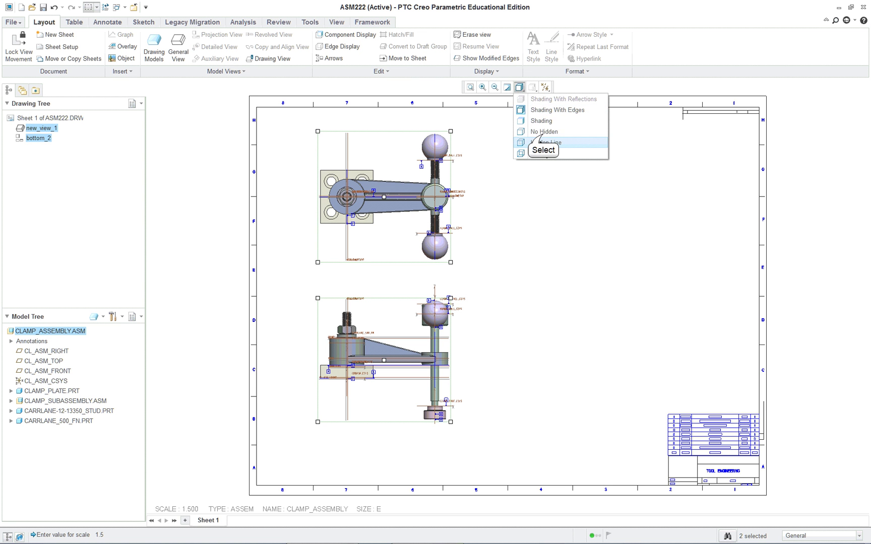
click(538, 132)
key(Delete)
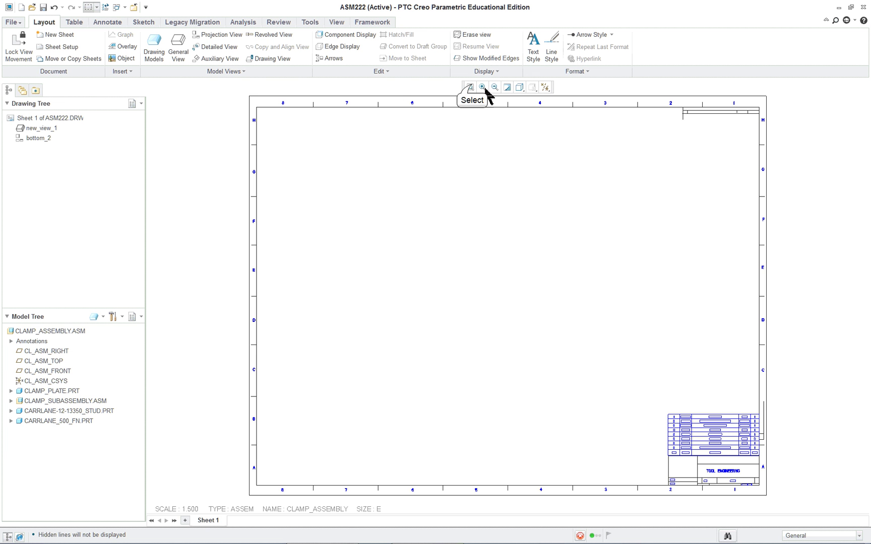
key(ctrl+z)
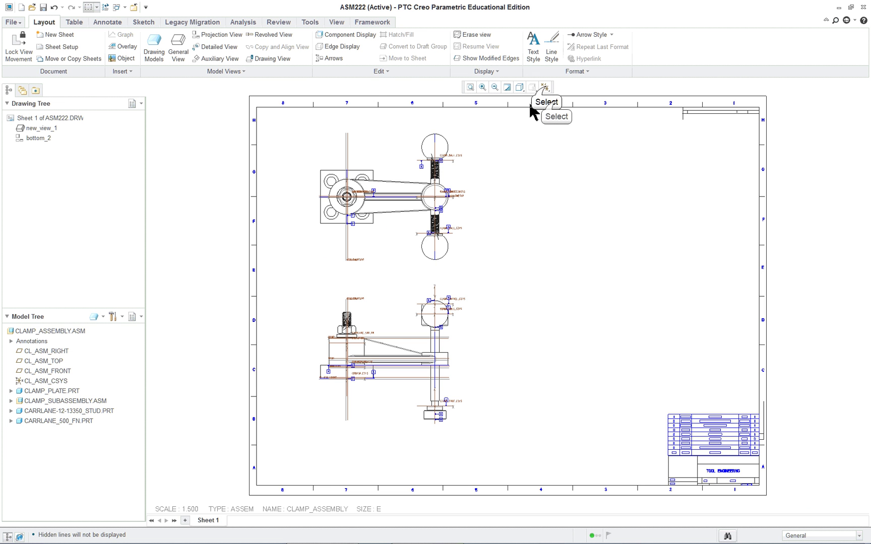
Turn off datum display on the sheet using the Datum Display Filters
click(545, 88)
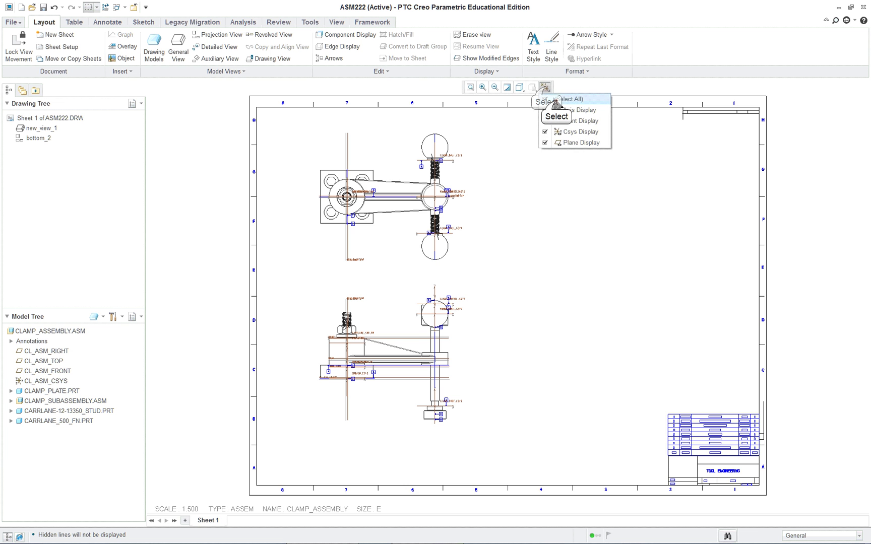
click(490, 165)
scroll(501, 178, up, 1)
scroll(502, 179, down, 1)
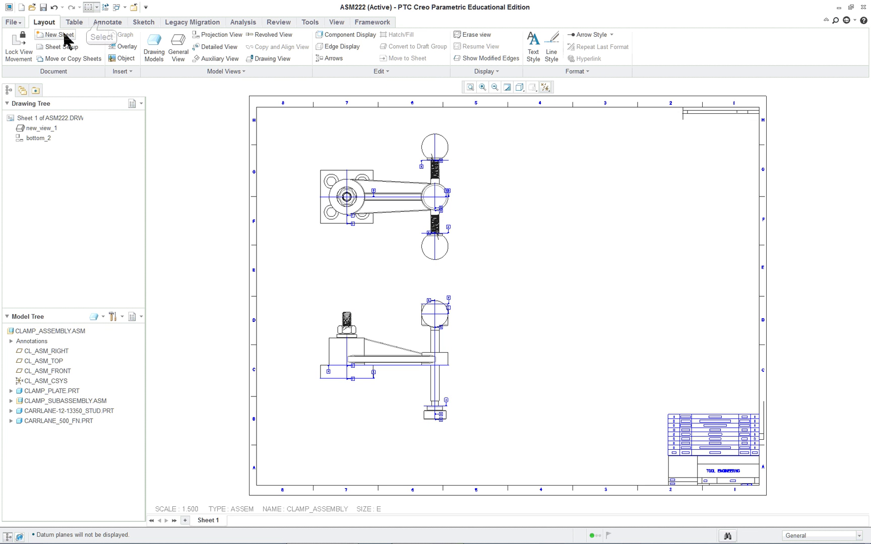
Erase all 12 datum annotations listed under new_view_1
click(103, 22)
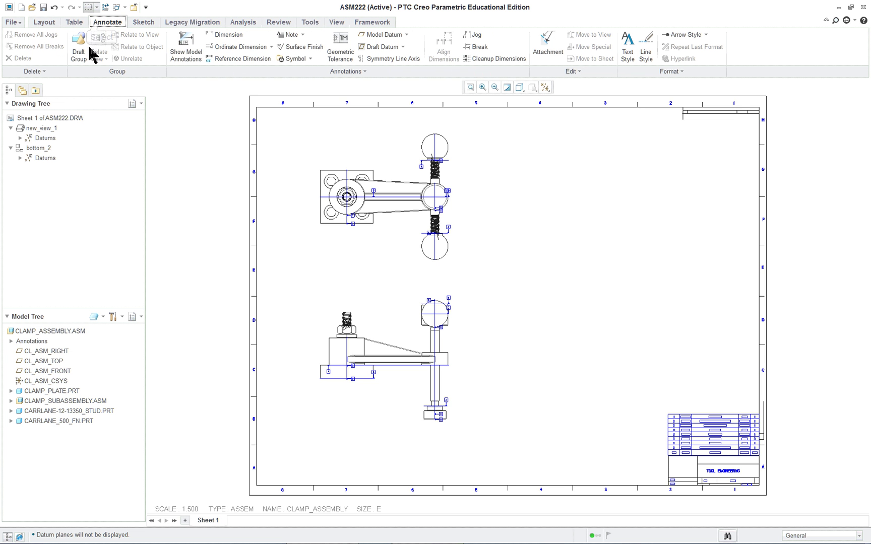
click(20, 137)
click(57, 148)
shift+click(58, 258)
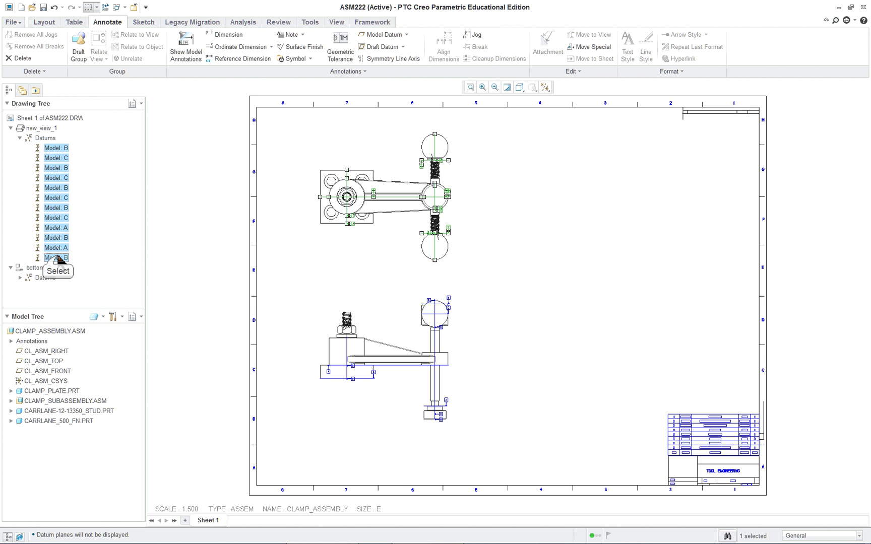
right_click(56, 237)
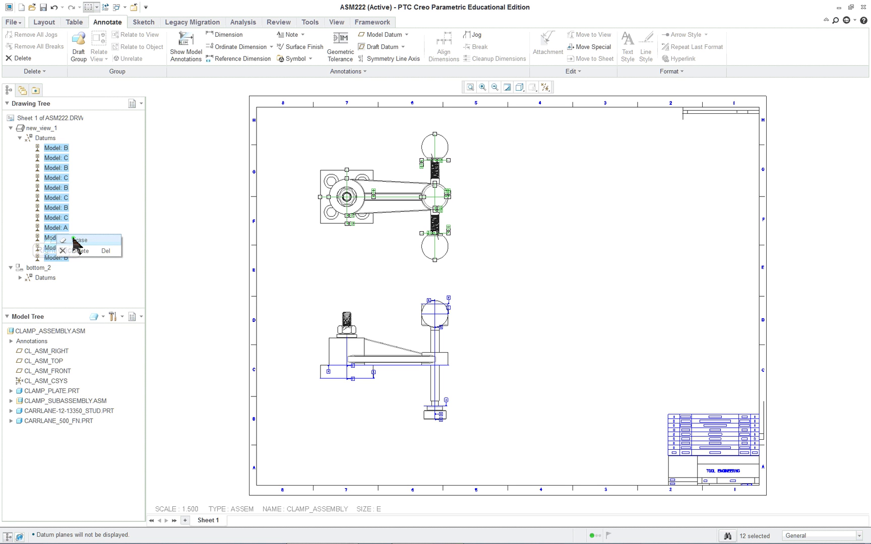
click(78, 241)
Erase all datum annotations listed under bottom_2
click(20, 278)
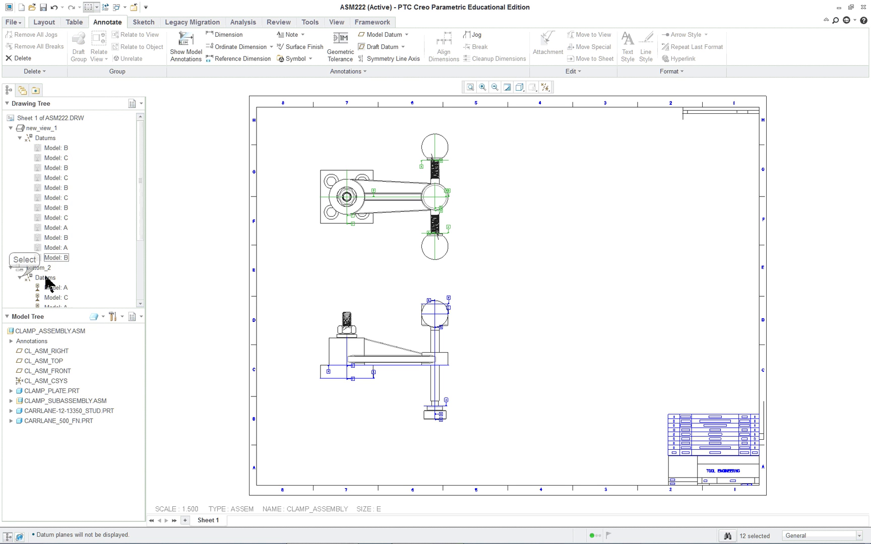
scroll(83, 272, down, 3)
click(57, 193)
shift+click(56, 303)
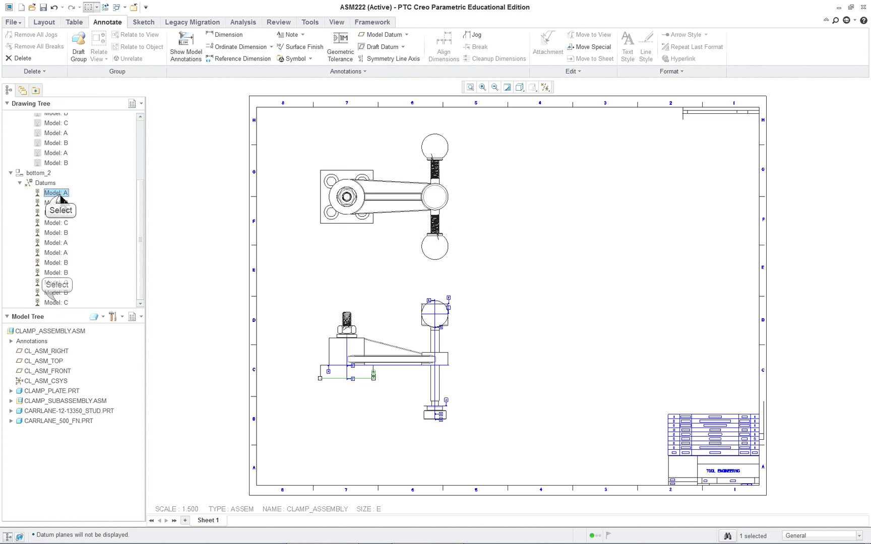
right_click(56, 242)
click(83, 246)
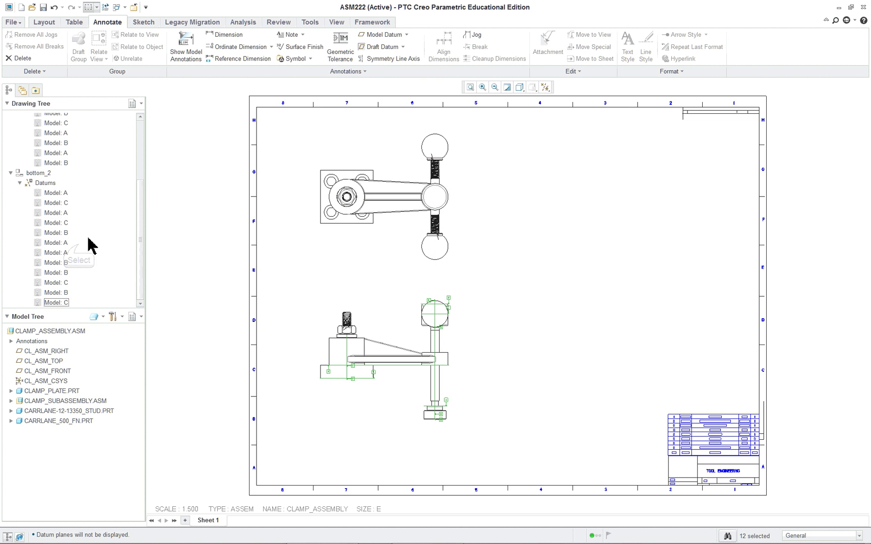
Open the drawing's detail options and start saving them as CLAMP_ASM.dtl in Lesson_Swing_CLamp
click(13, 23)
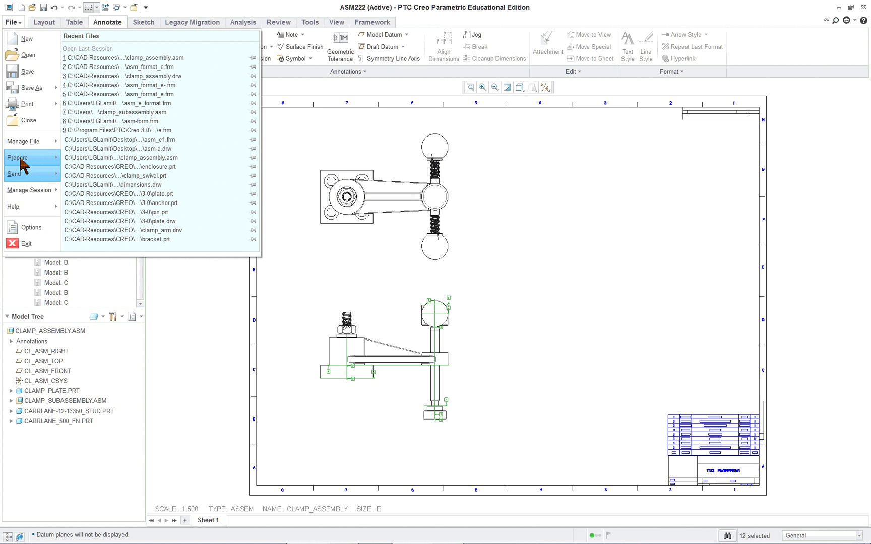
mouse_move(21, 196)
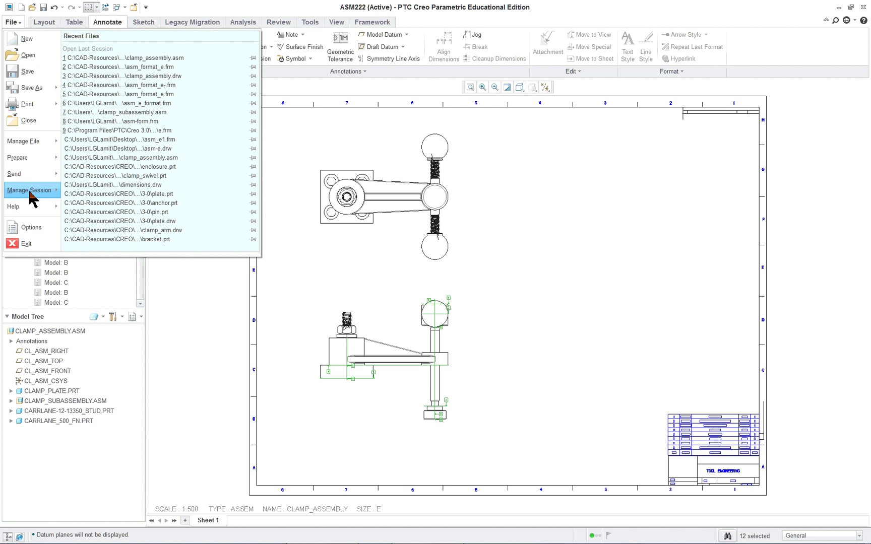
mouse_move(37, 144)
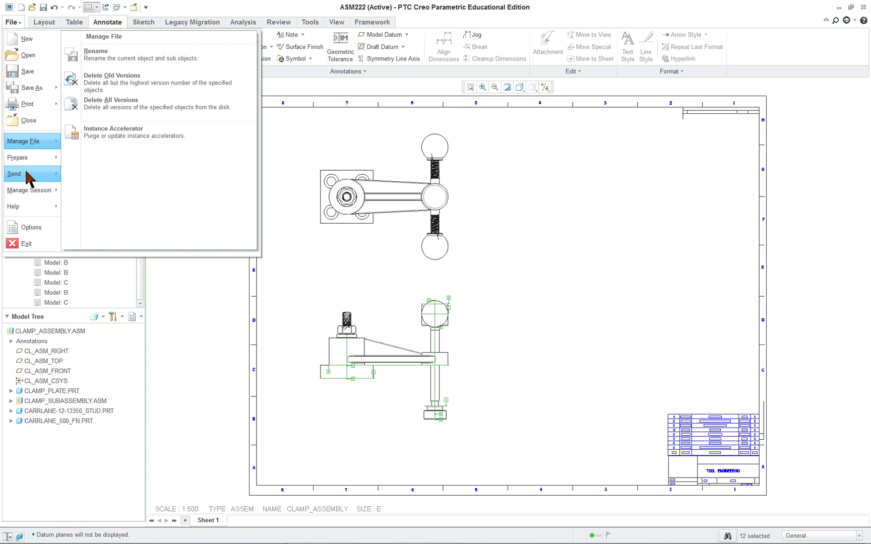
mouse_move(29, 159)
click(112, 54)
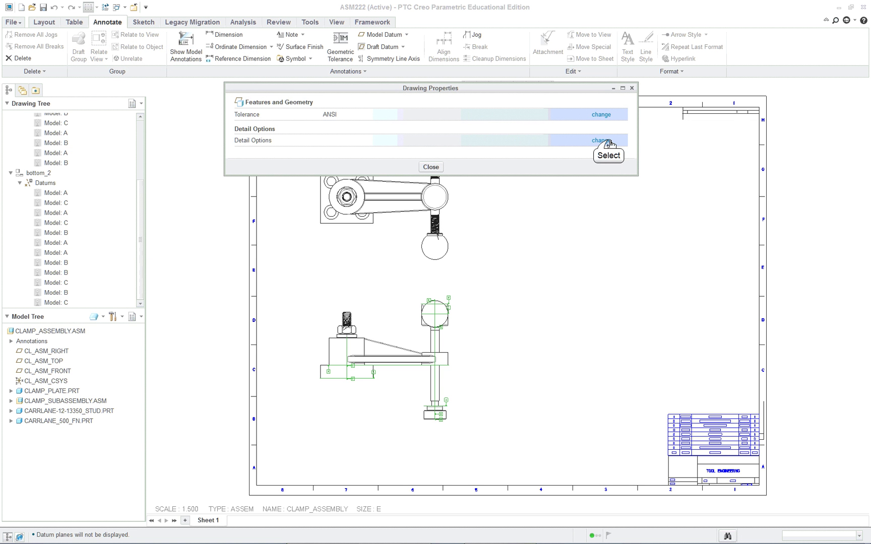
click(609, 142)
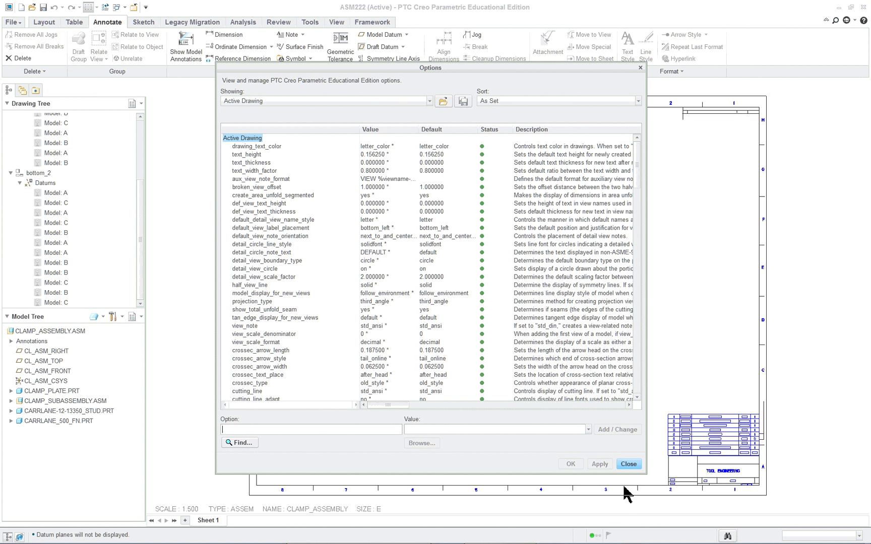
click(463, 101)
click(389, 235)
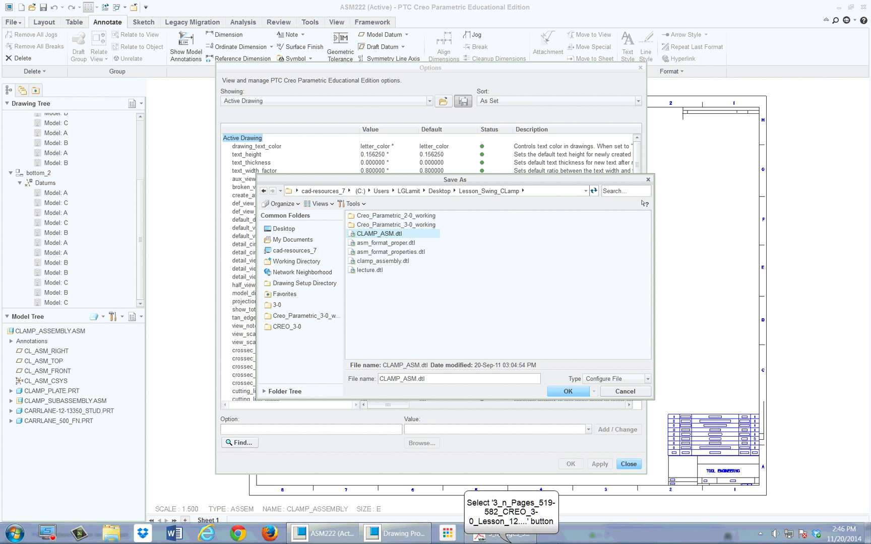
Bring the lesson PDF forward at page 49 (567) showing Figure 12.31(a)
click(522, 536)
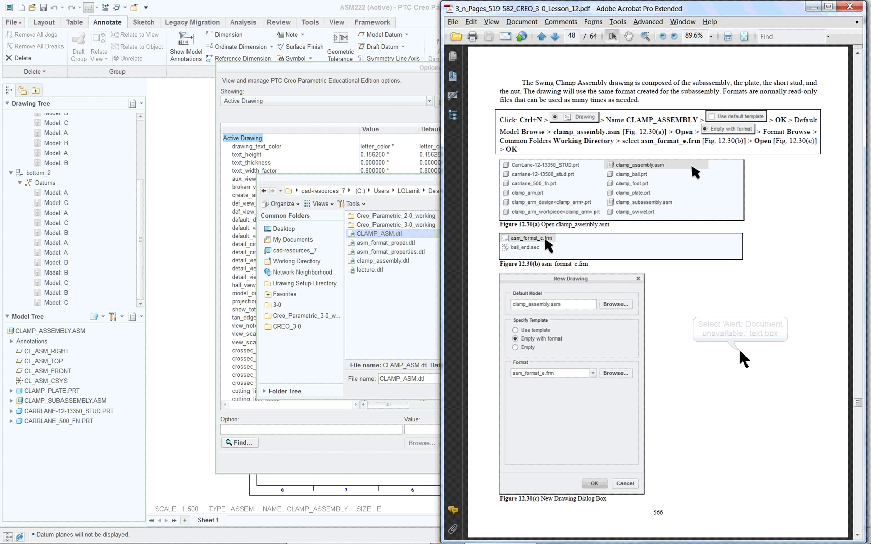
scroll(740, 356, down, 1)
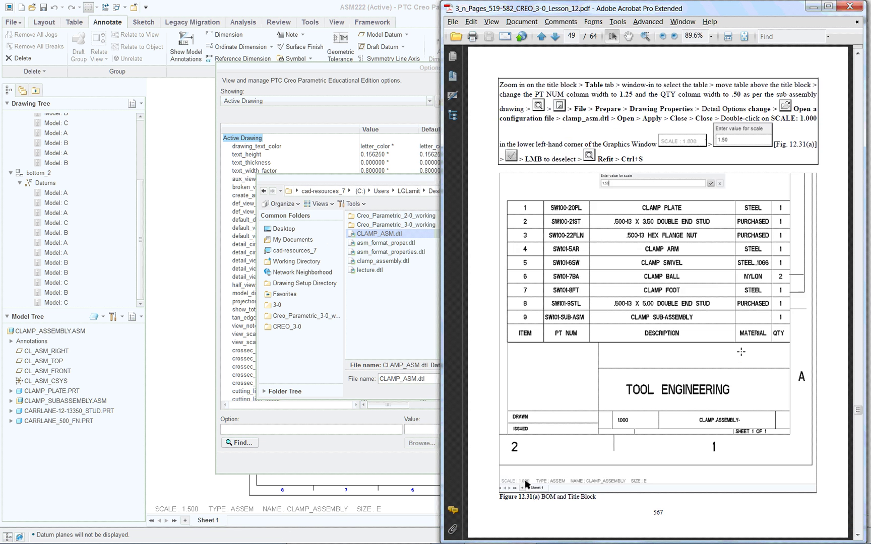
scroll(690, 342, down, 1)
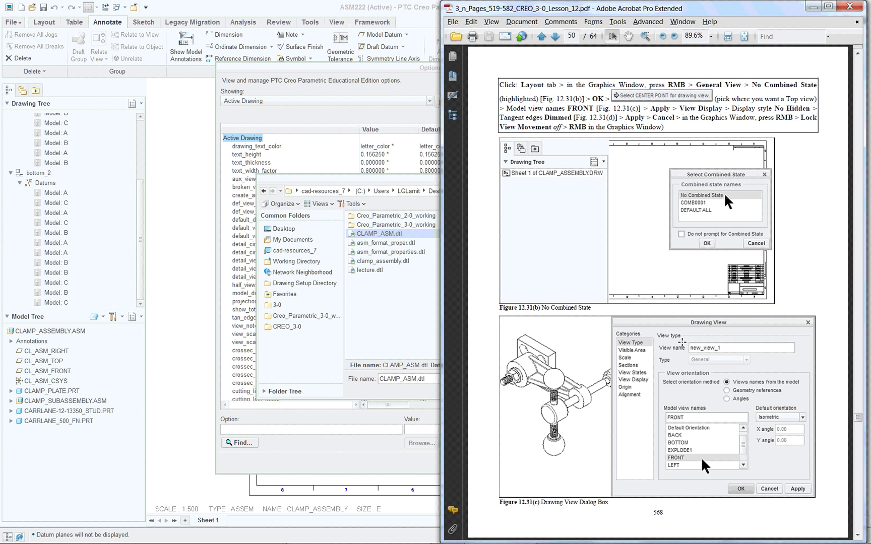
scroll(681, 342, up, 1)
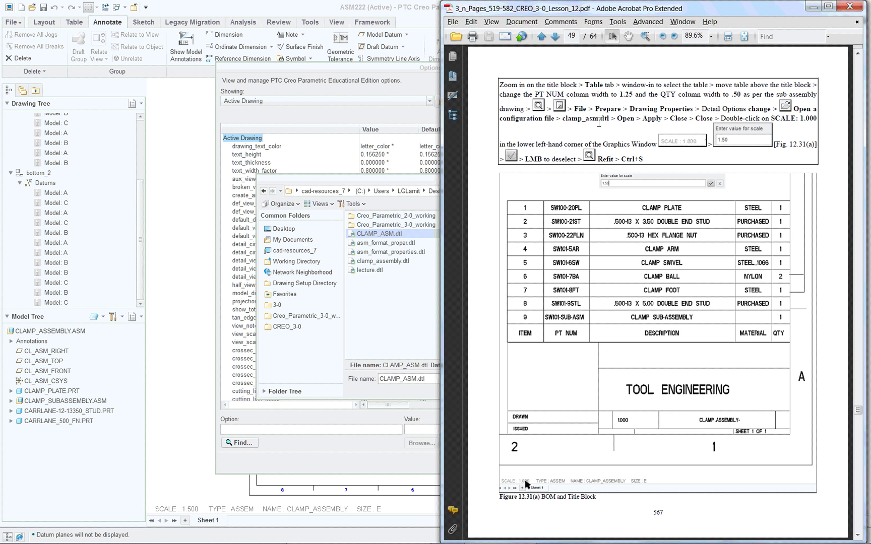
Back in Creo, dismiss the detail options Save dialogs without saving a file
click(359, 186)
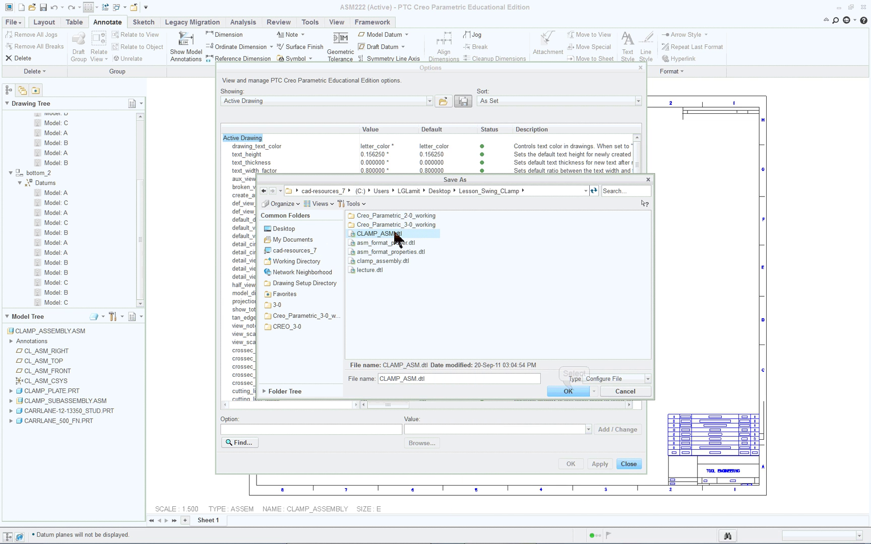
click(572, 391)
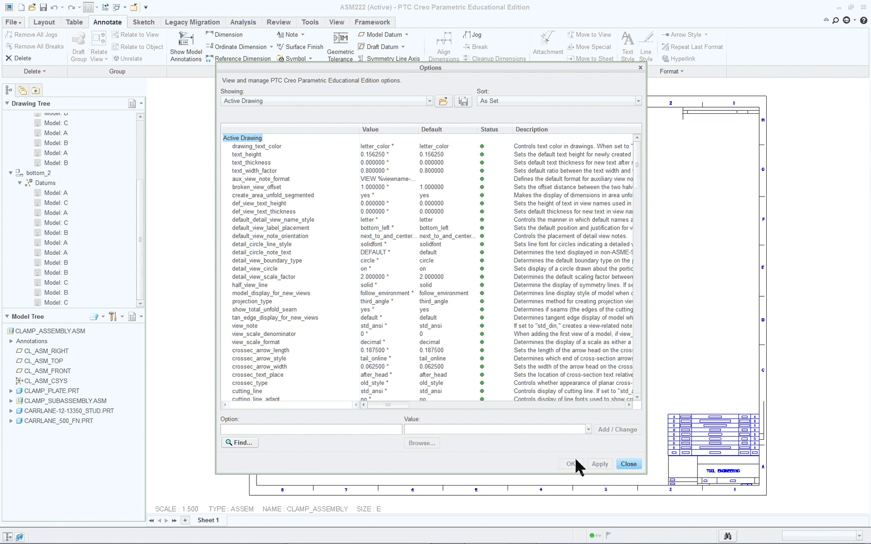
drag(455, 70, 355, 50)
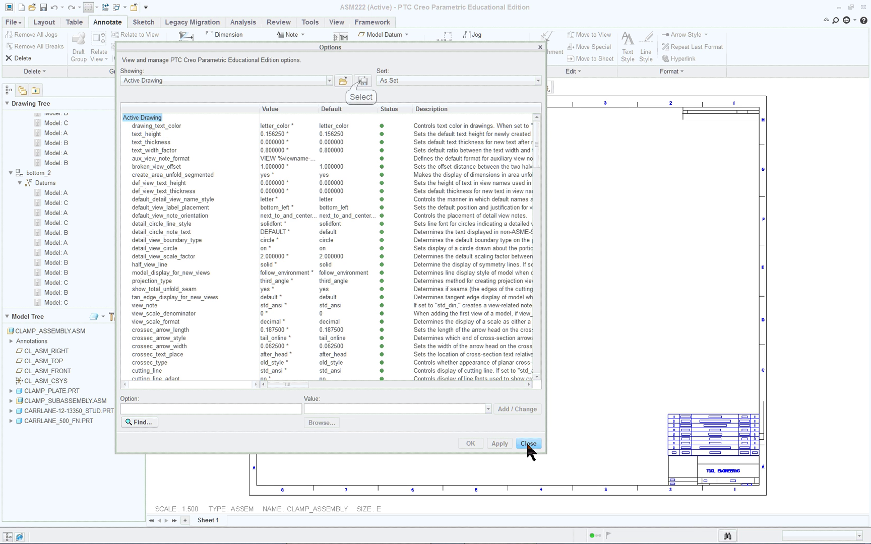
click(363, 80)
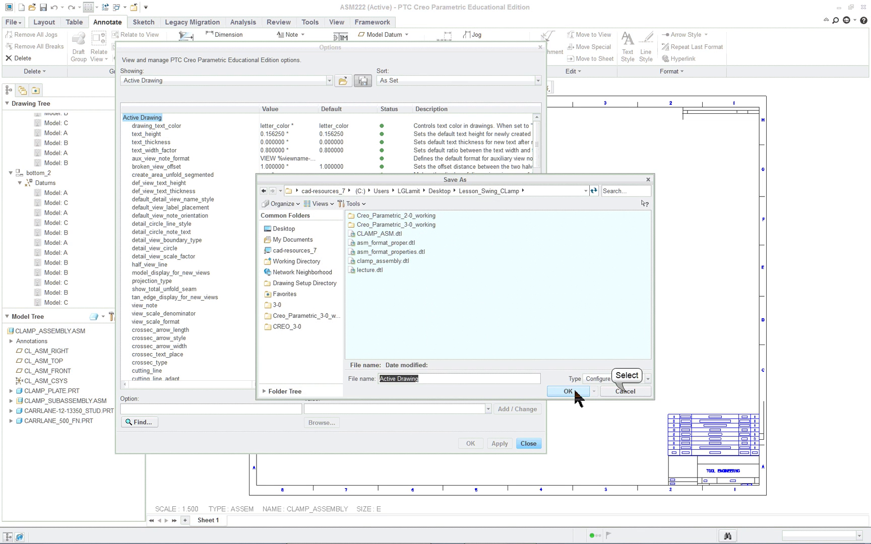
click(626, 393)
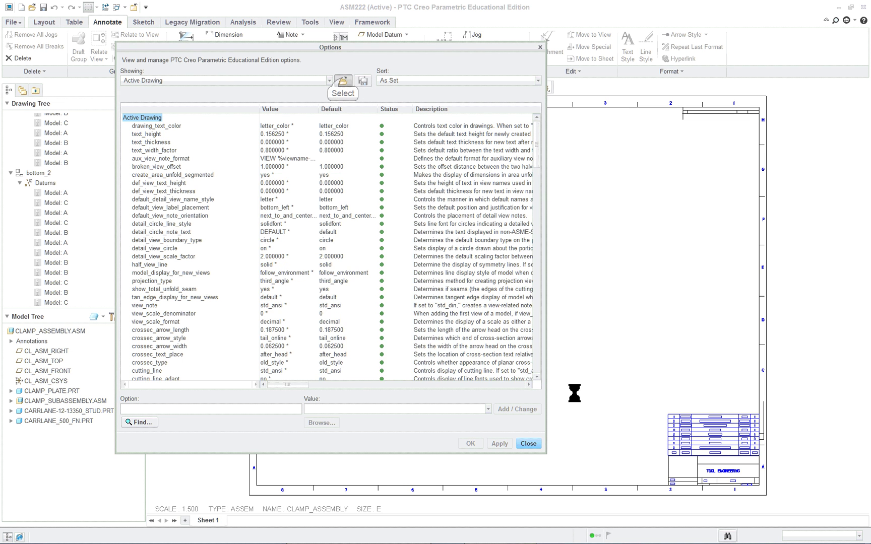
Load CLAMP_ASM.dtl into the detail options for text height .5, then close Drawing Properties
click(344, 81)
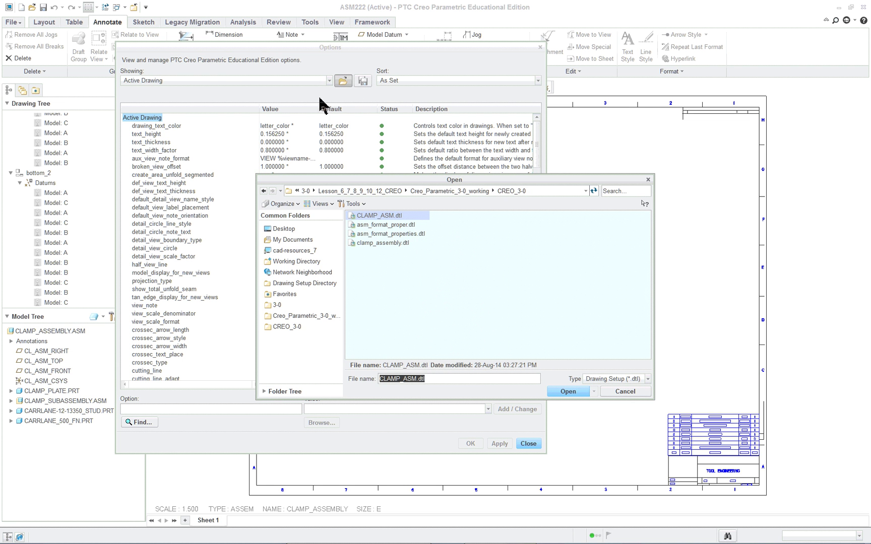
double_click(391, 216)
click(497, 445)
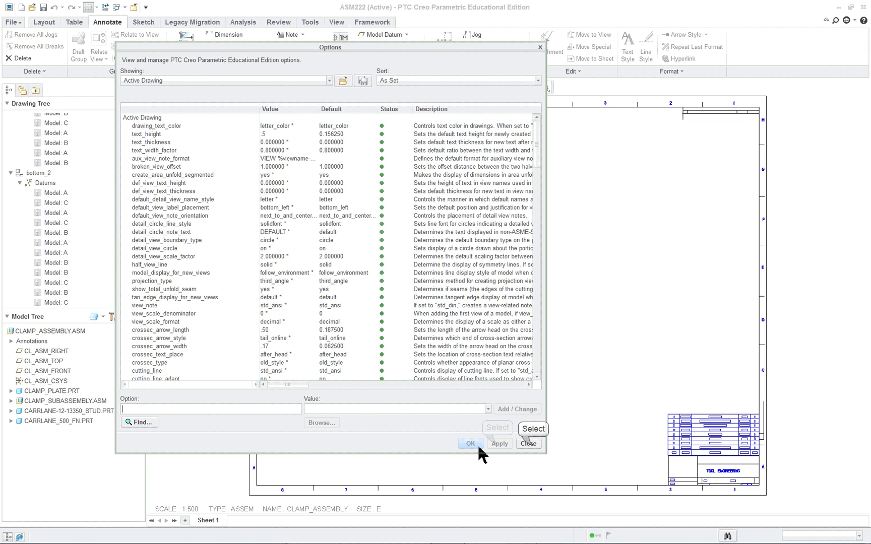
click(529, 443)
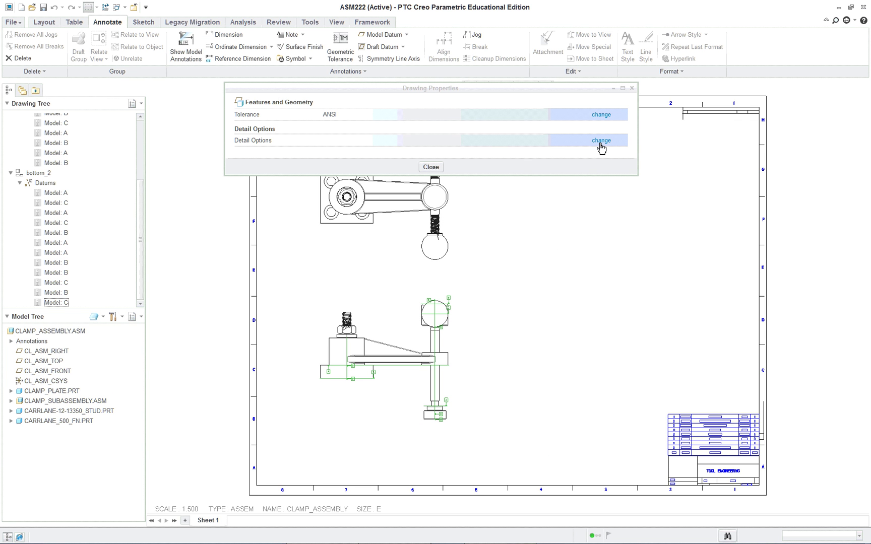
click(631, 88)
click(614, 251)
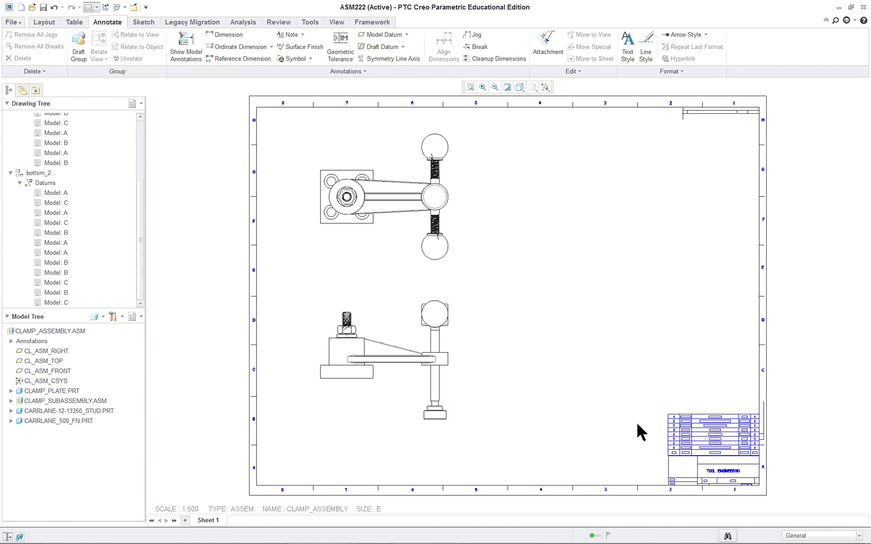
Show model annotations for the top and lower views, filtered to datum Axes
click(379, 160)
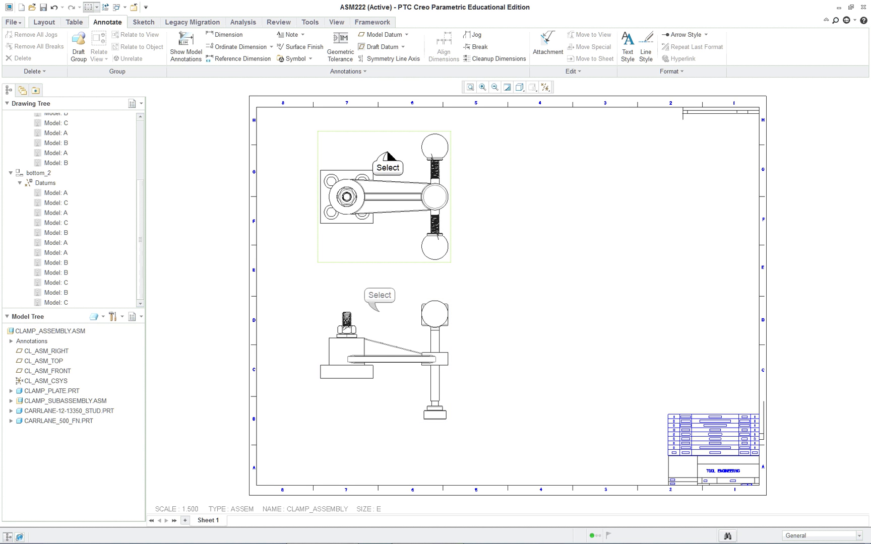
ctrl+click(380, 314)
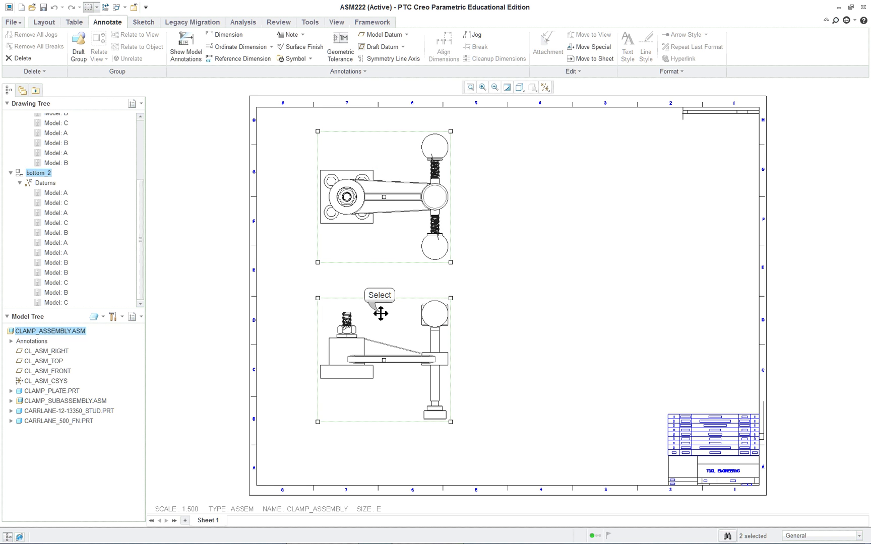
click(184, 52)
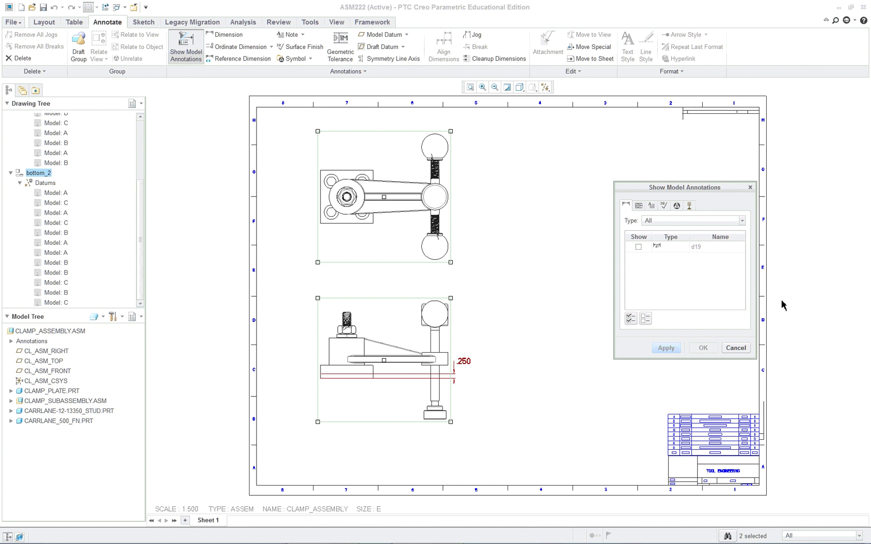
click(688, 206)
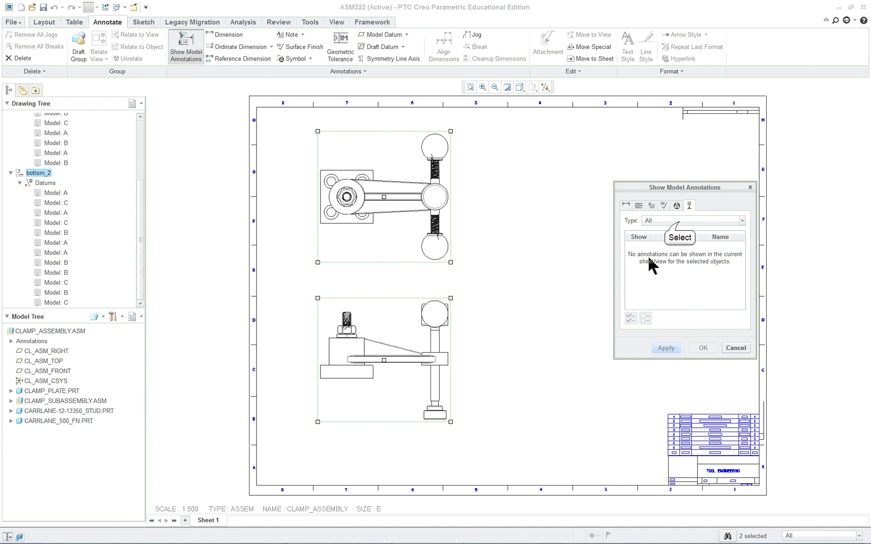
click(673, 221)
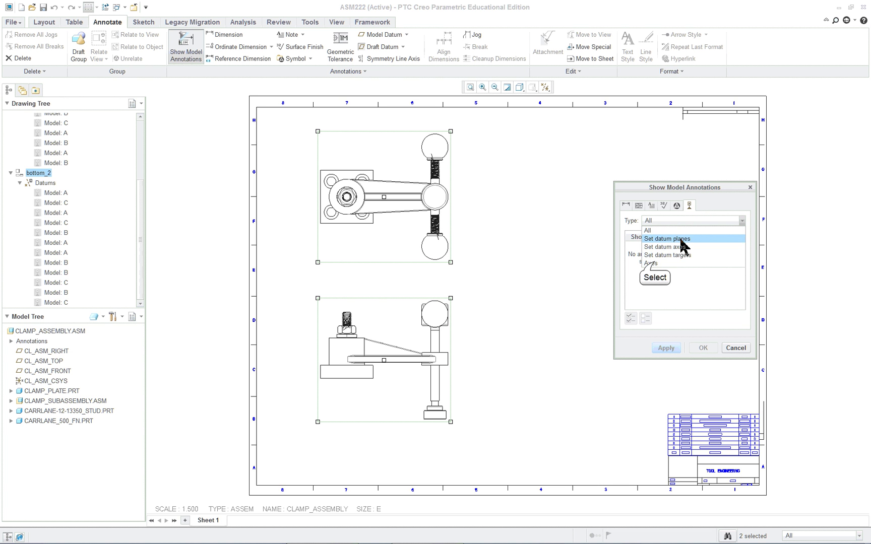
click(654, 262)
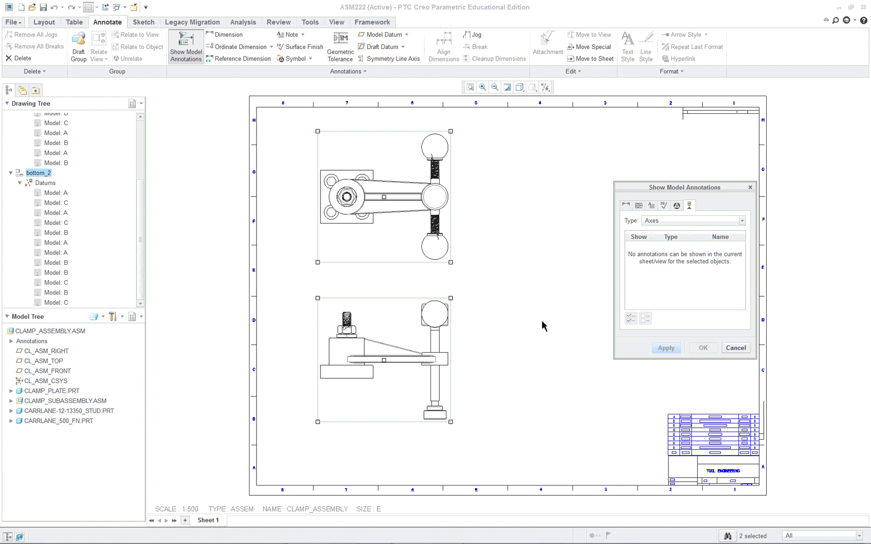
Pick the knob, clamp subassembly, studs, lower clamp body and upper hub to list their axes
click(438, 150)
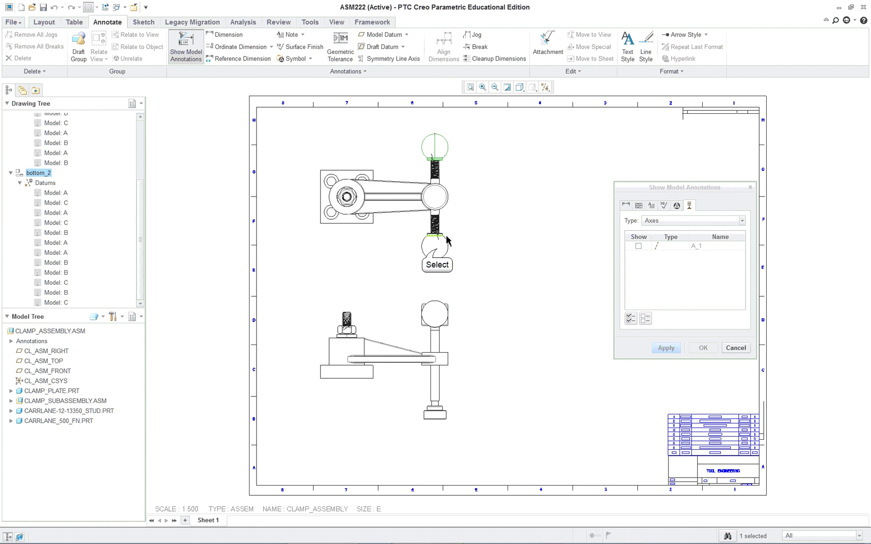
click(437, 394)
click(437, 413)
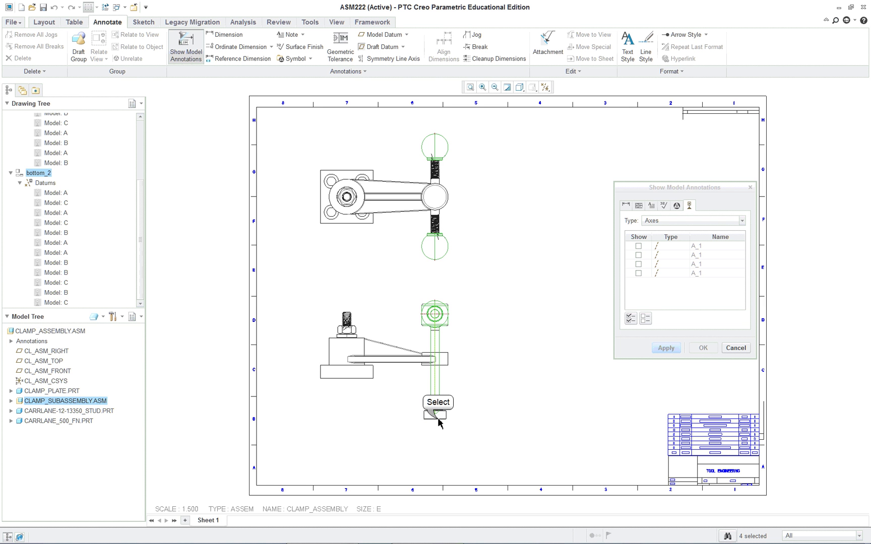
click(438, 422)
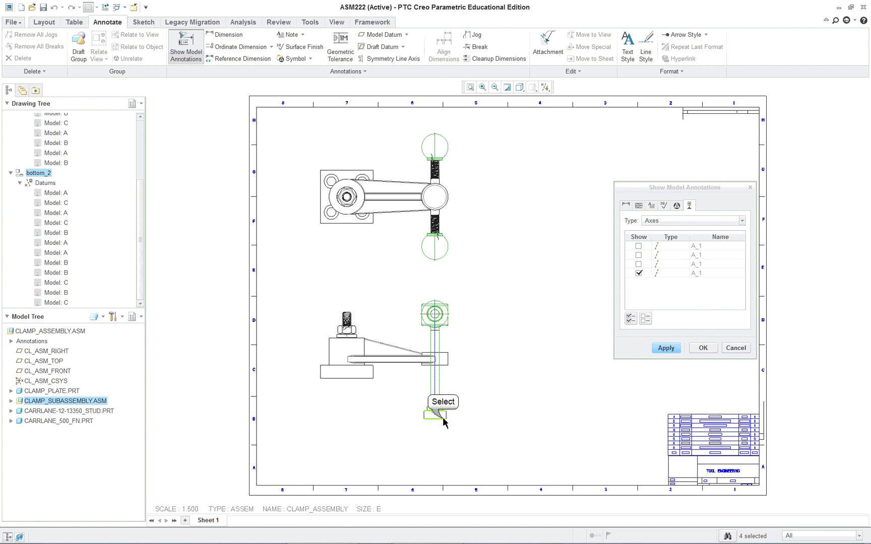
click(348, 333)
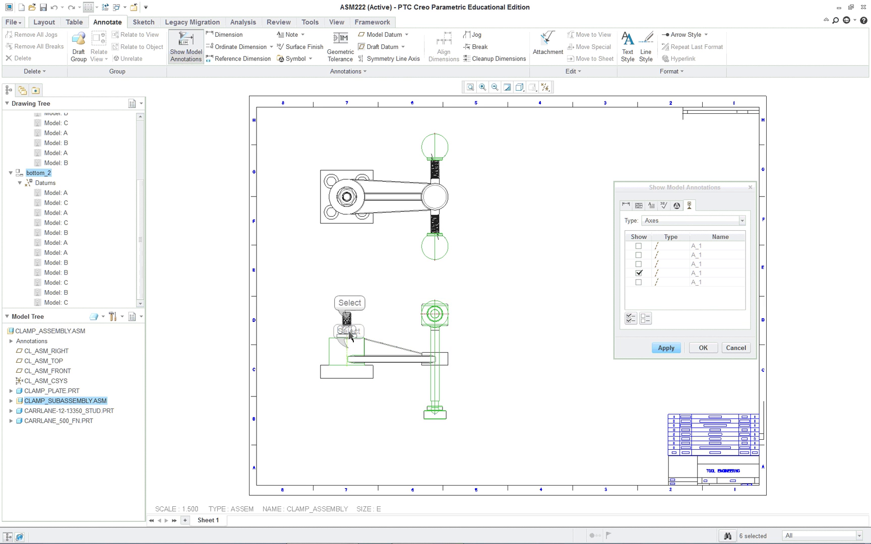
click(348, 200)
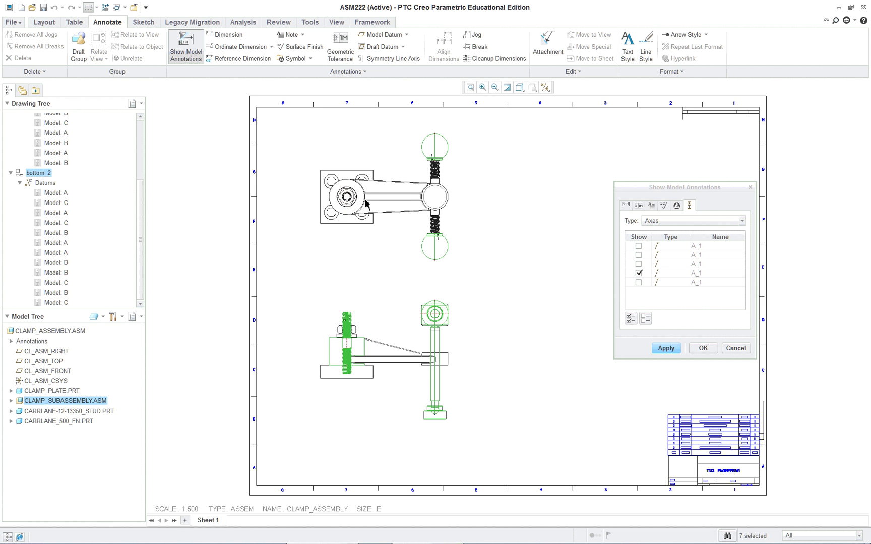
click(358, 190)
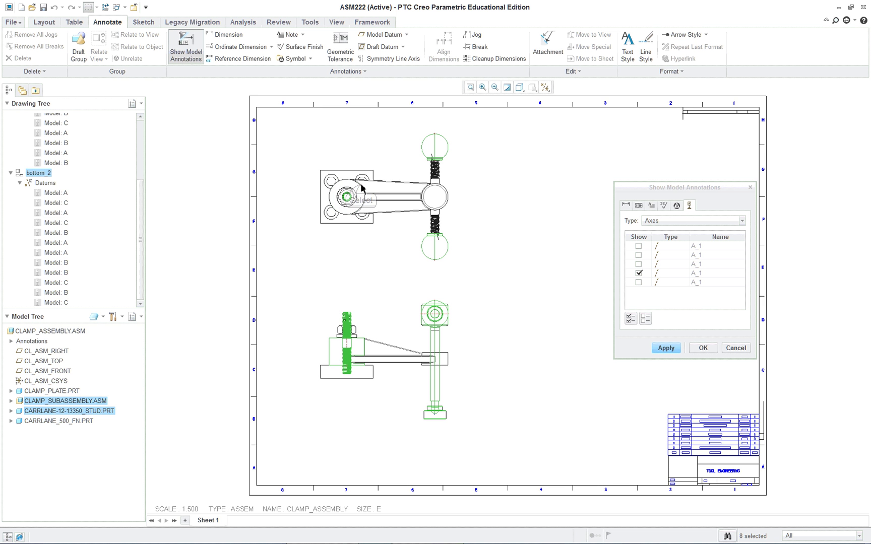
Show every listed axis on the drawing and close the model annotations panel
scroll(343, 244, down, 2)
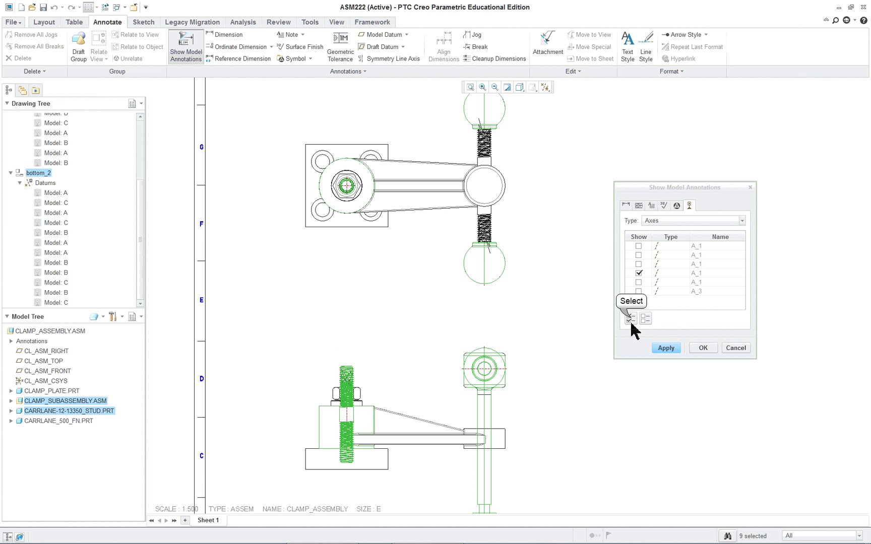
click(630, 319)
click(661, 348)
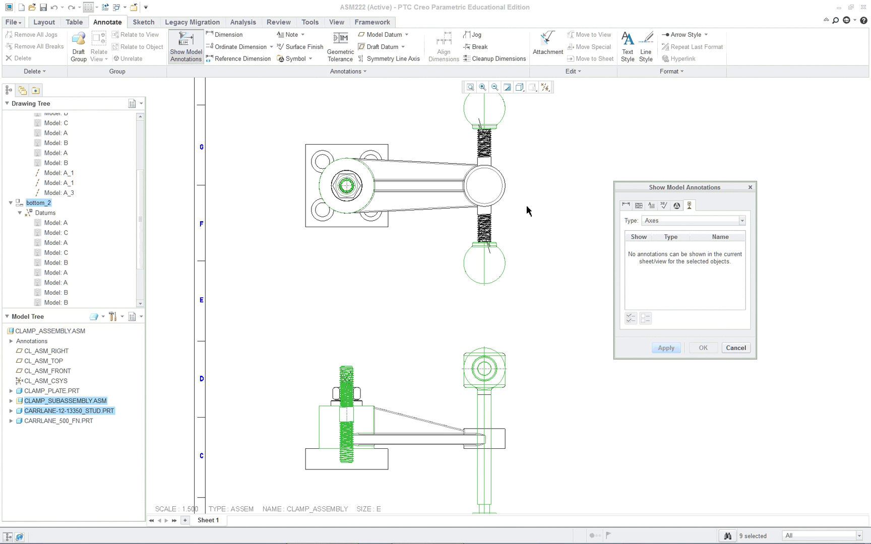
click(734, 347)
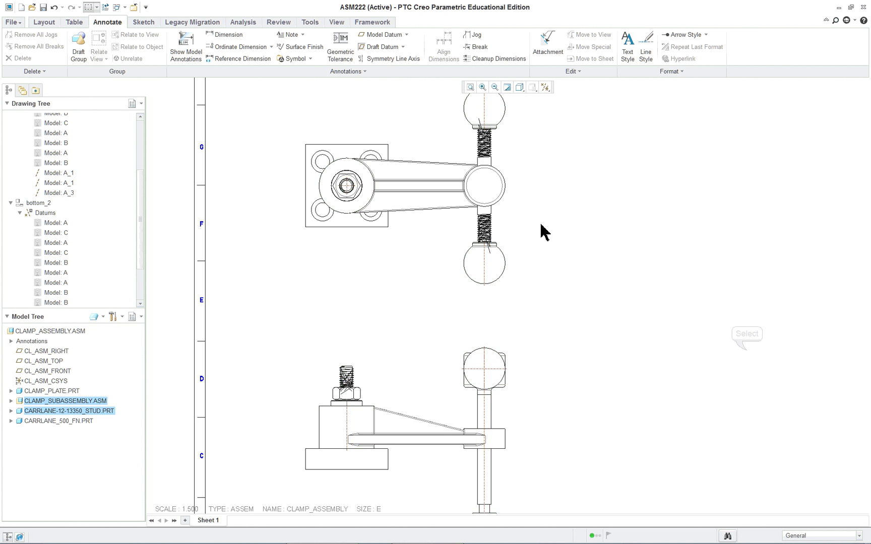
Fit the whole sheet in the window and select the lower front view
scroll(487, 206, up, 5)
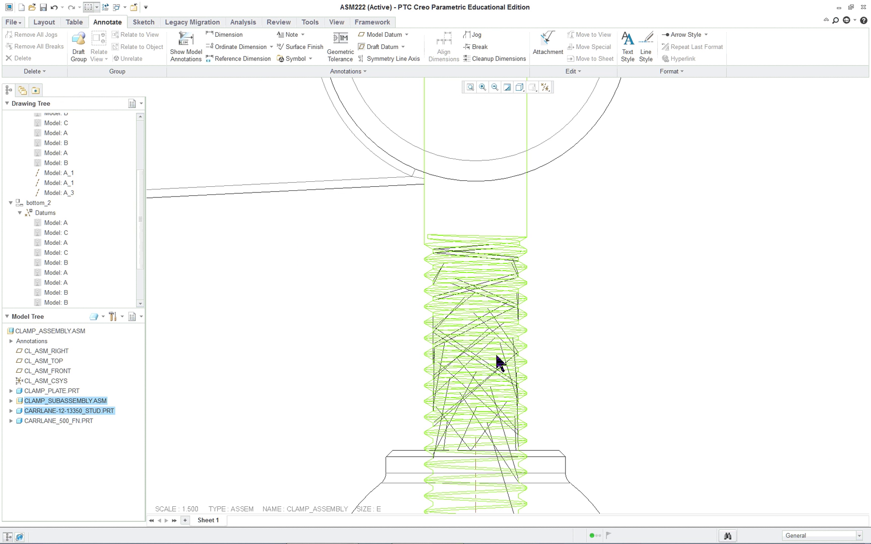
scroll(499, 362, down, 1)
scroll(598, 293, down, 3)
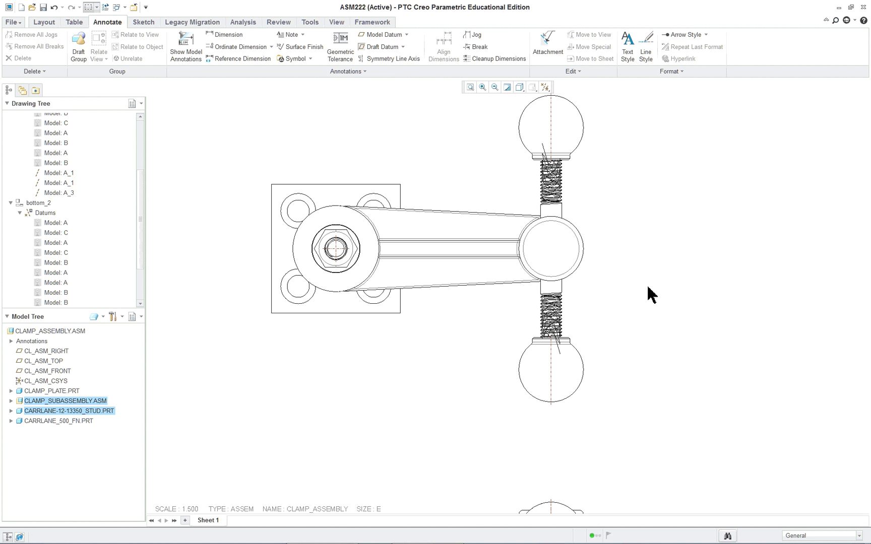
click(469, 87)
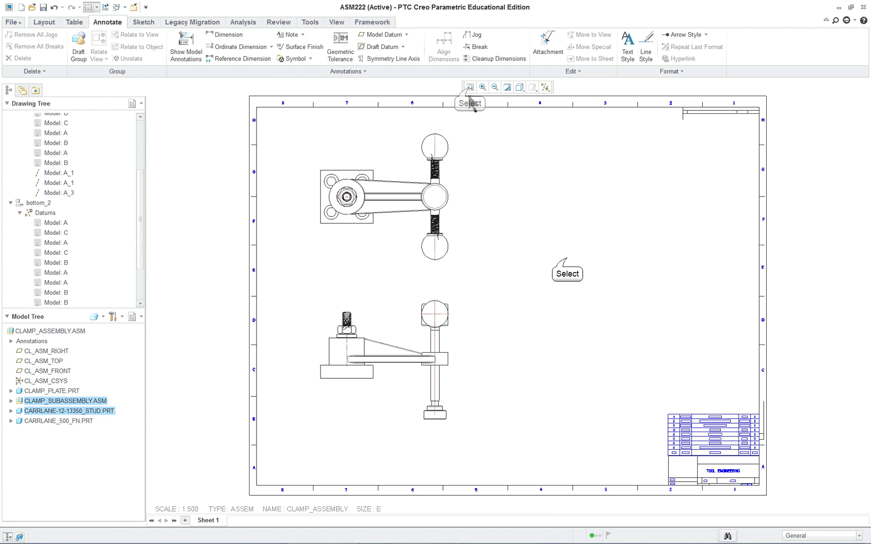
click(395, 335)
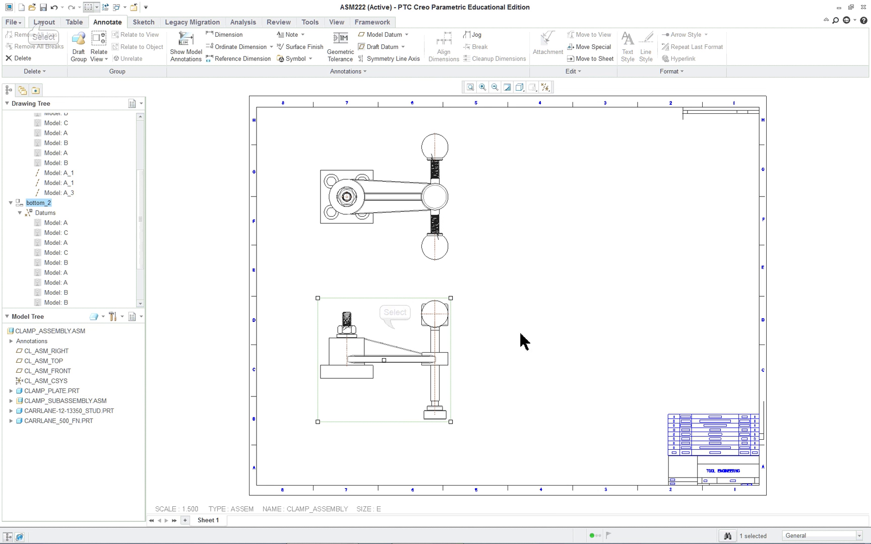
In bottom_2's view properties, add a 2D cross-section row and choose Create New
click(45, 23)
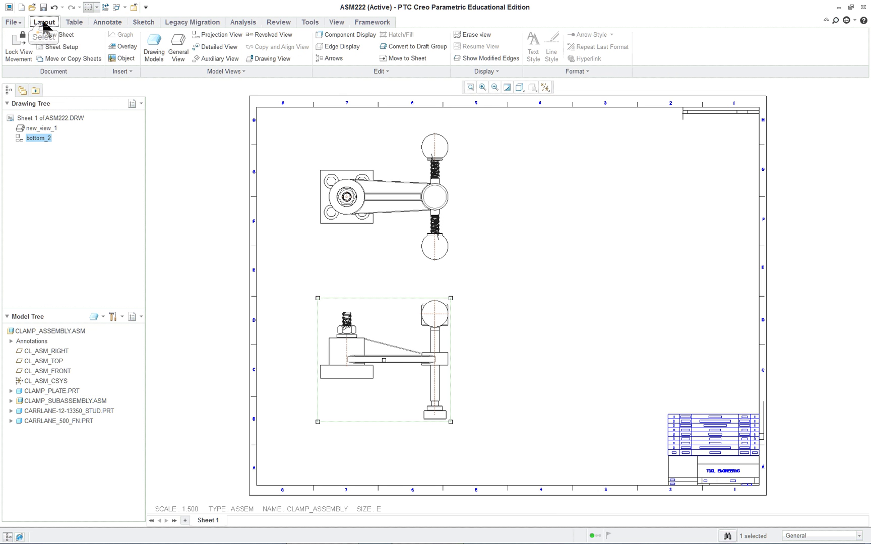
double_click(399, 324)
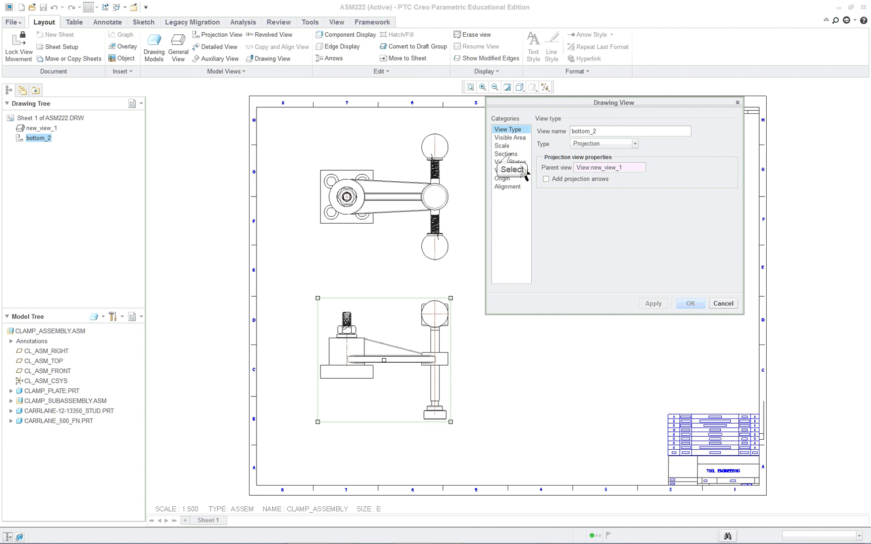
click(506, 153)
click(548, 136)
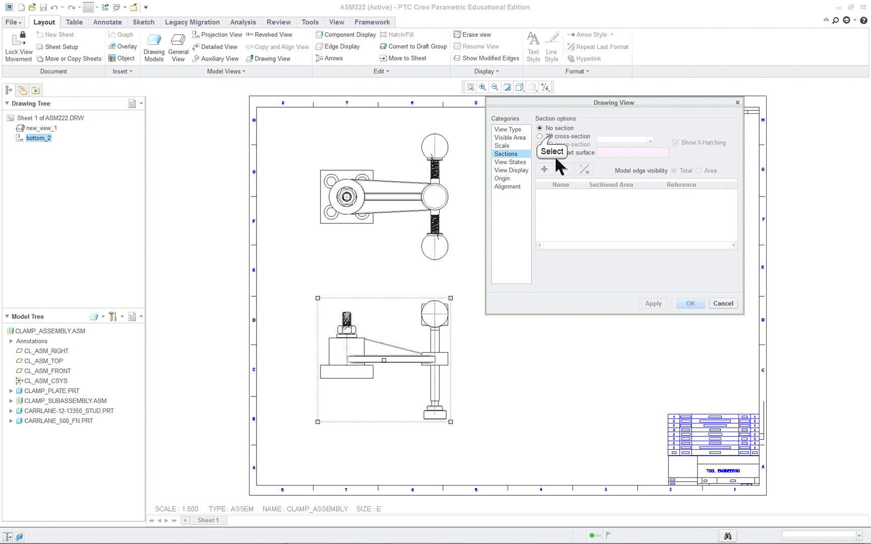
click(544, 169)
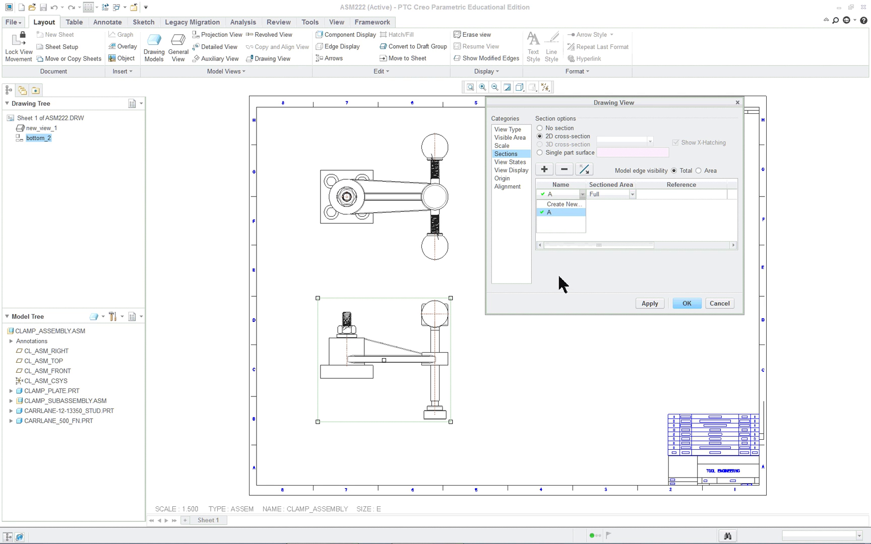
click(569, 204)
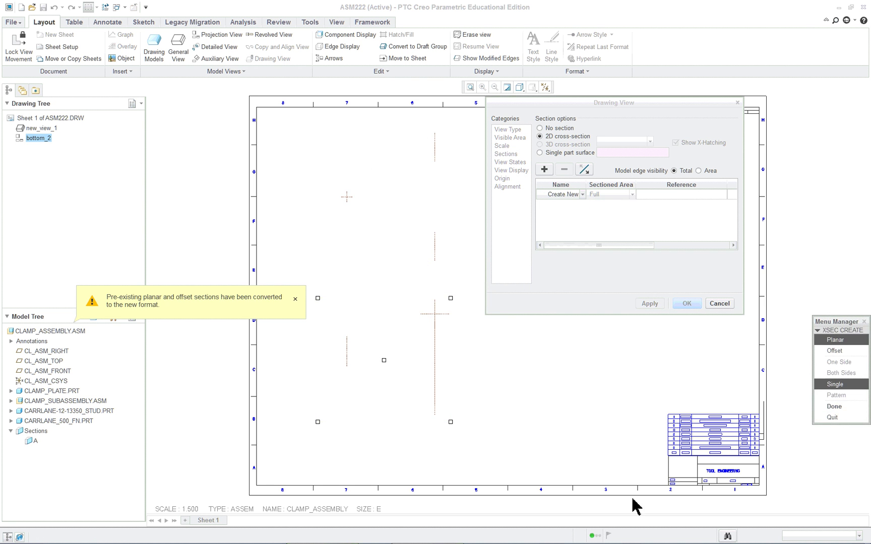
Dismiss the section conversion warning and turn on datum plane display
click(295, 299)
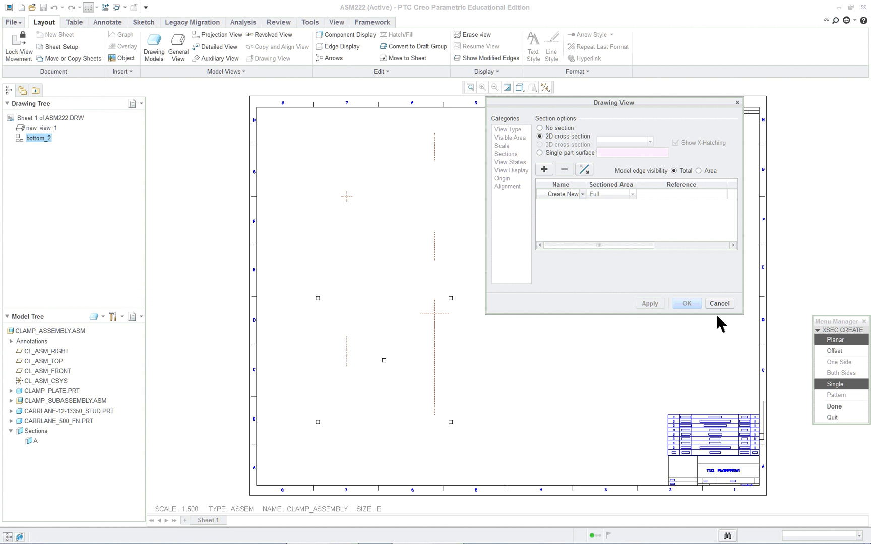
click(520, 89)
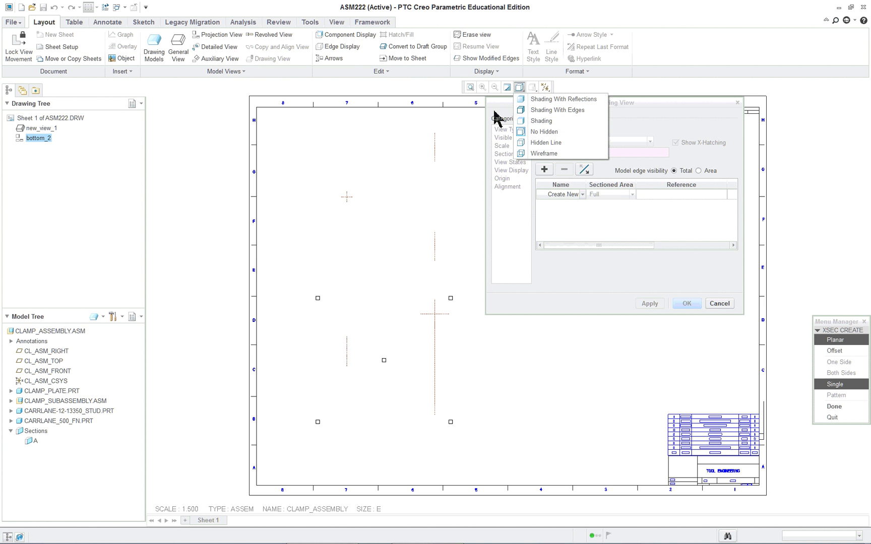
double_click(545, 88)
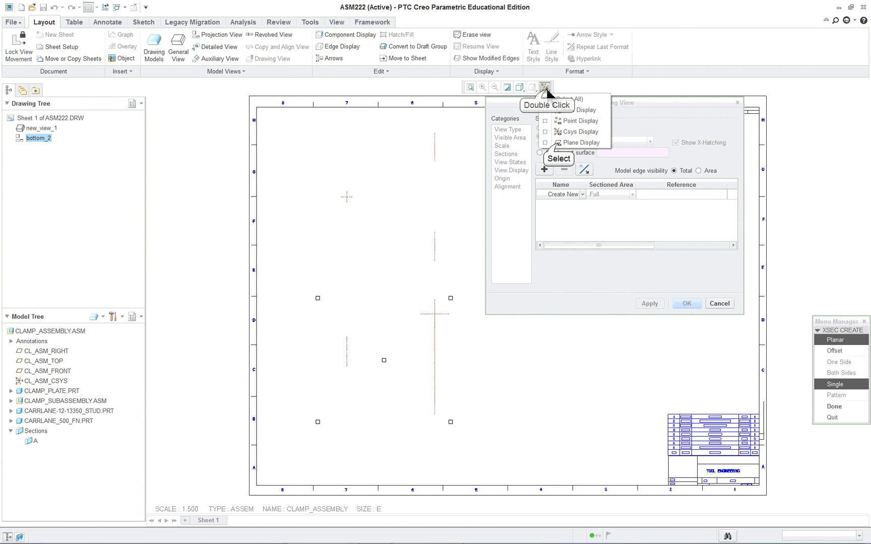
click(556, 142)
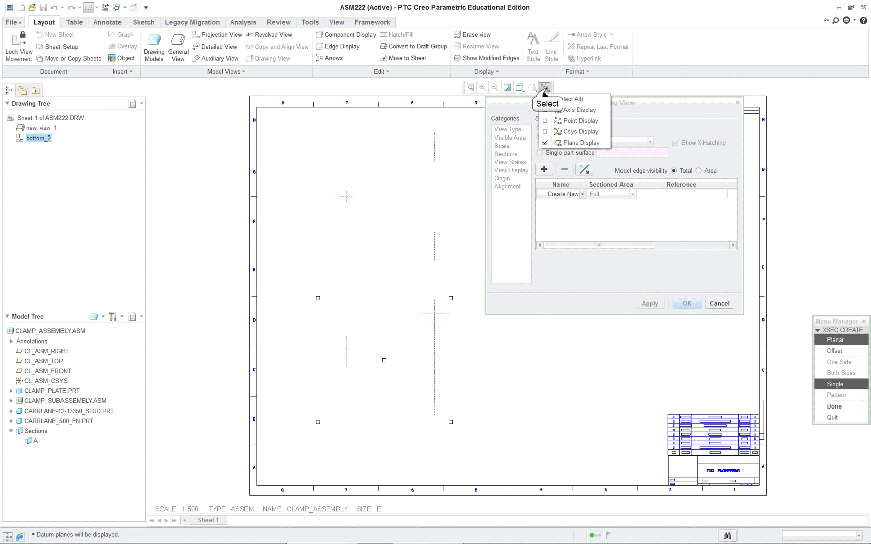
click(545, 88)
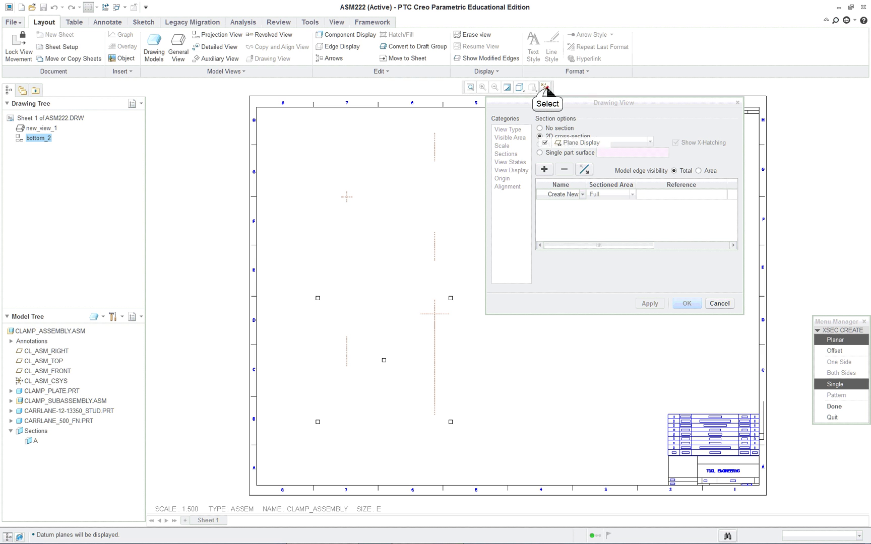
Create planar section B through the CL_ASM_TOP datum plane and apply it to bottom_2
click(847, 406)
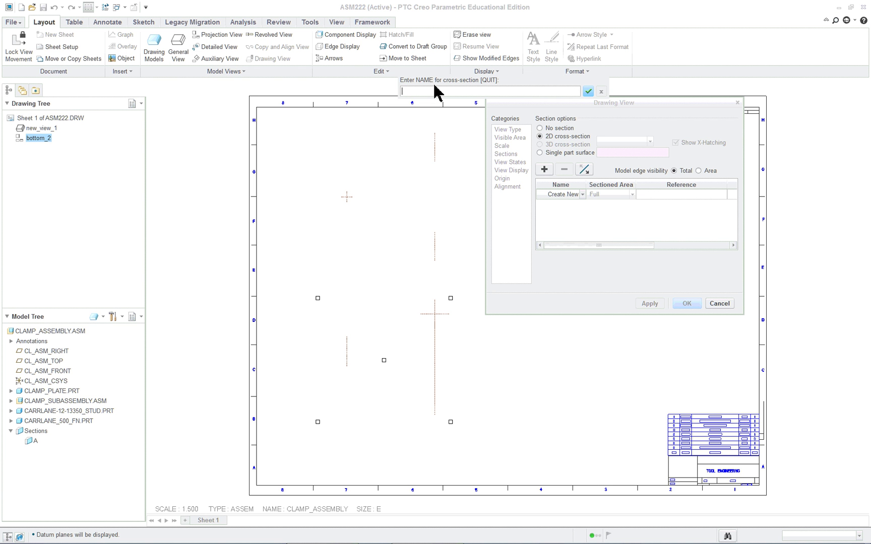
text(b)
click(588, 91)
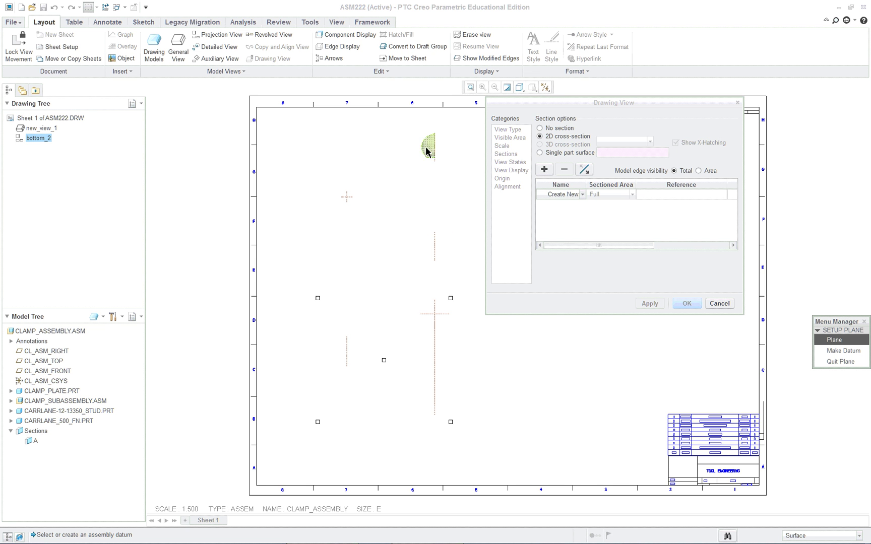
click(520, 88)
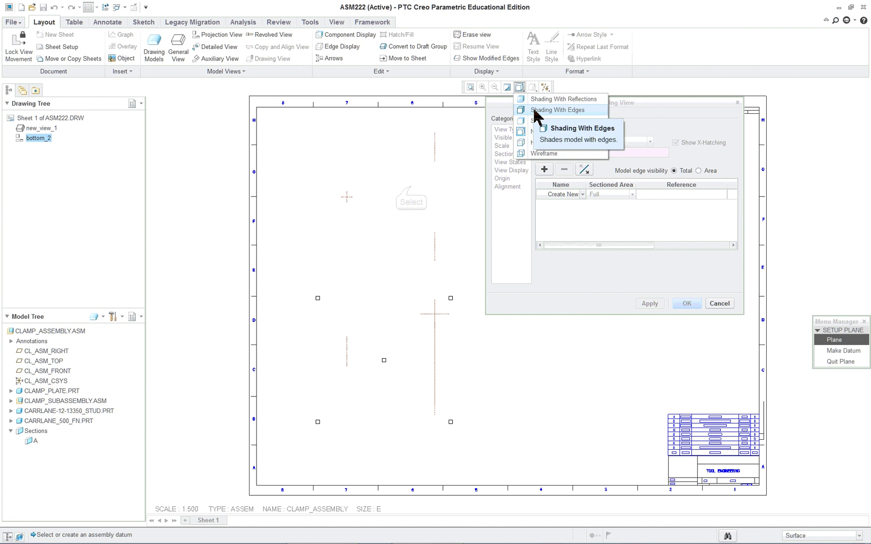
click(430, 194)
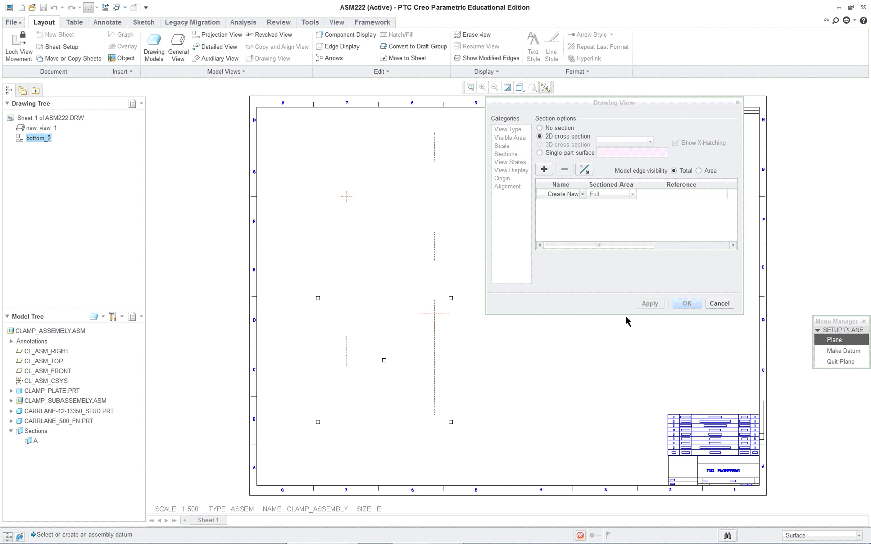
click(346, 198)
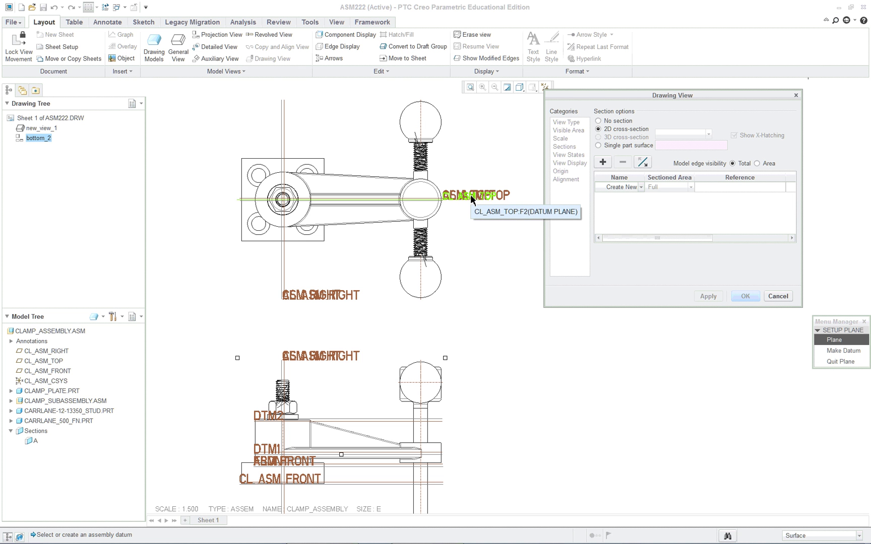
click(471, 196)
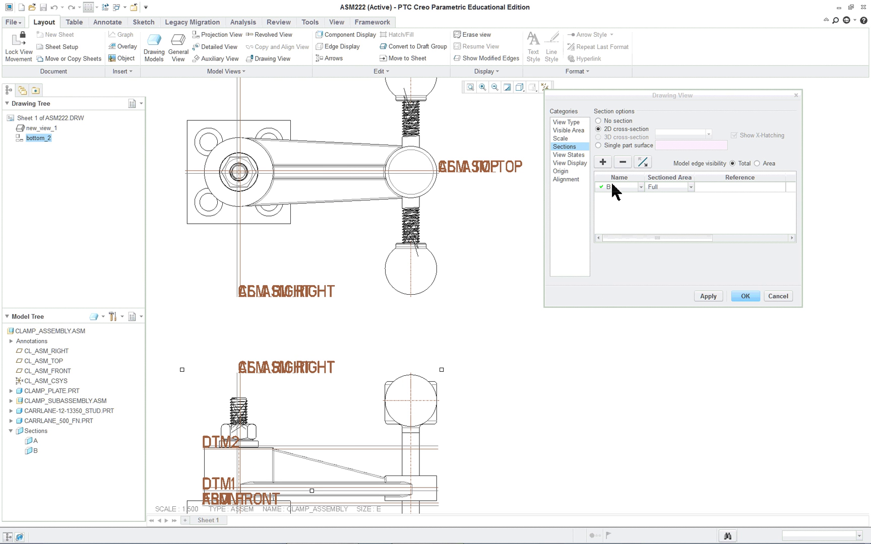
click(707, 295)
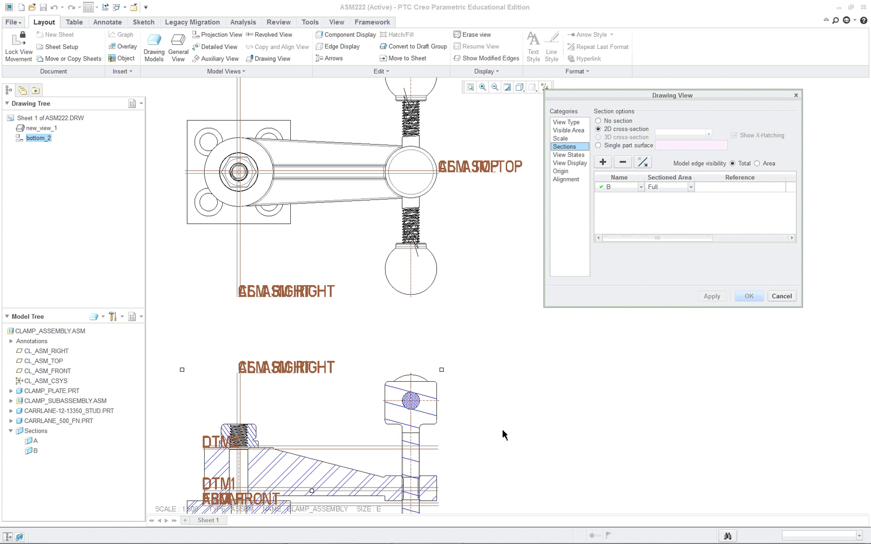
Close Drawing View, refit the sheet, hide all datums, and bring Section B-B into view
click(781, 297)
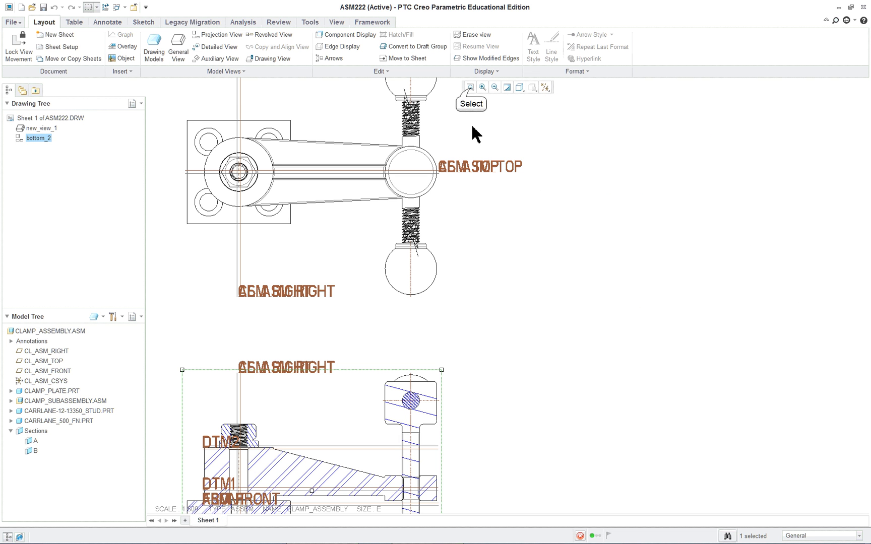
click(471, 89)
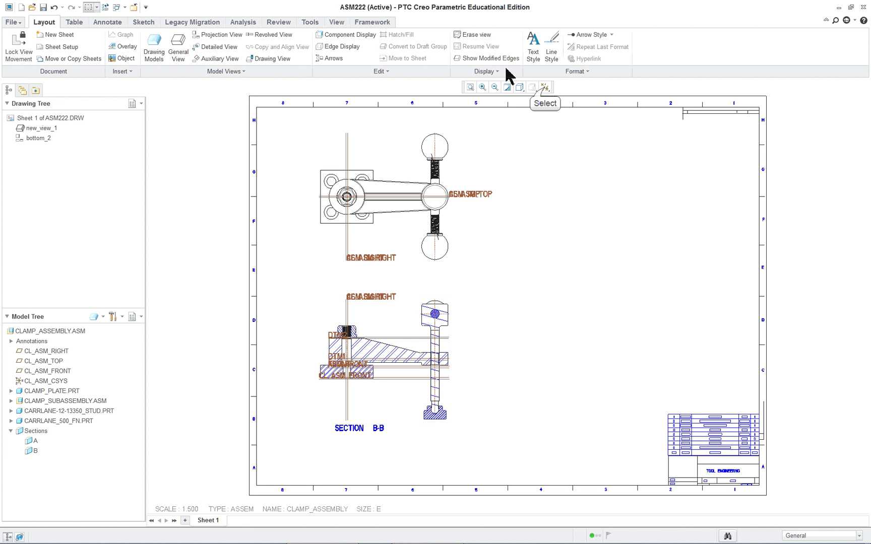
click(545, 87)
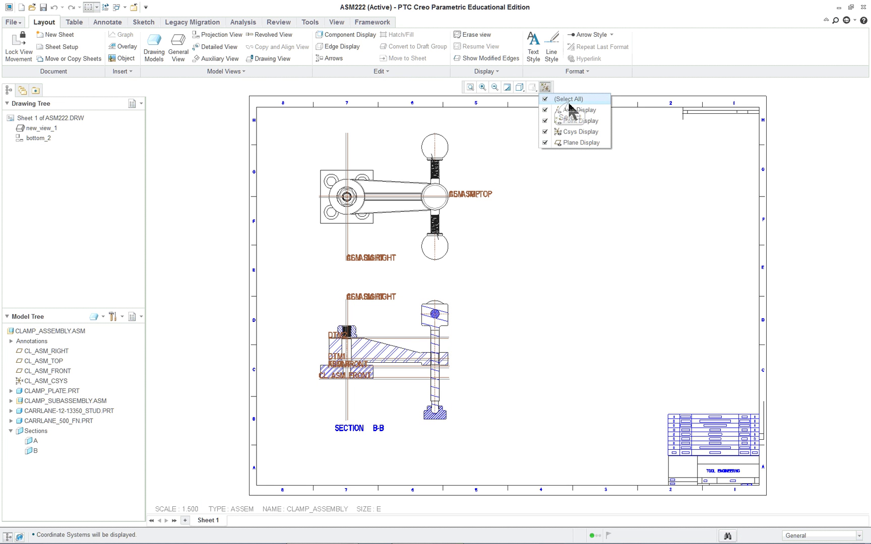
click(565, 99)
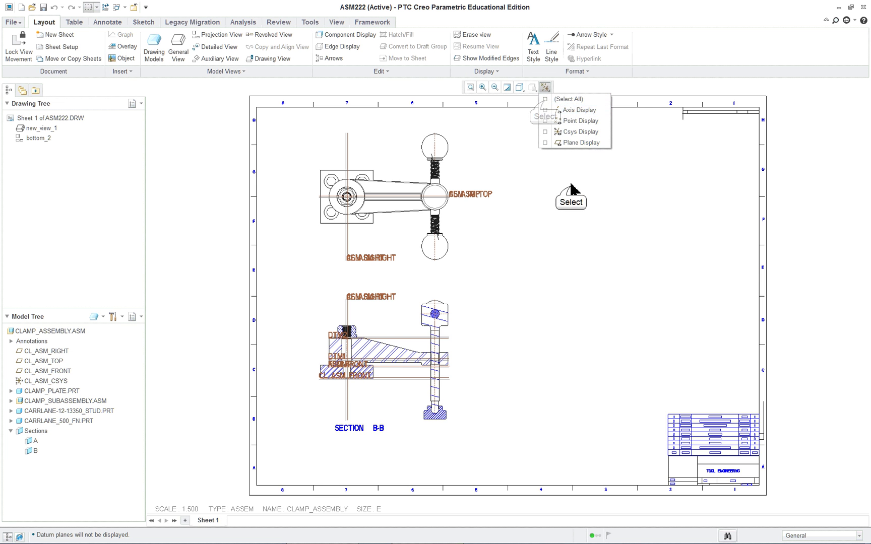
scroll(564, 204, down, 2)
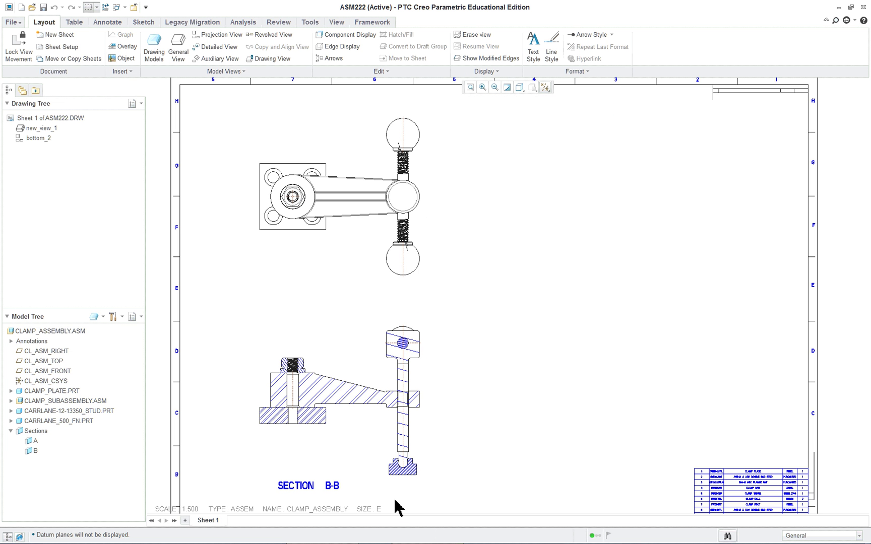
scroll(395, 507, down, 2)
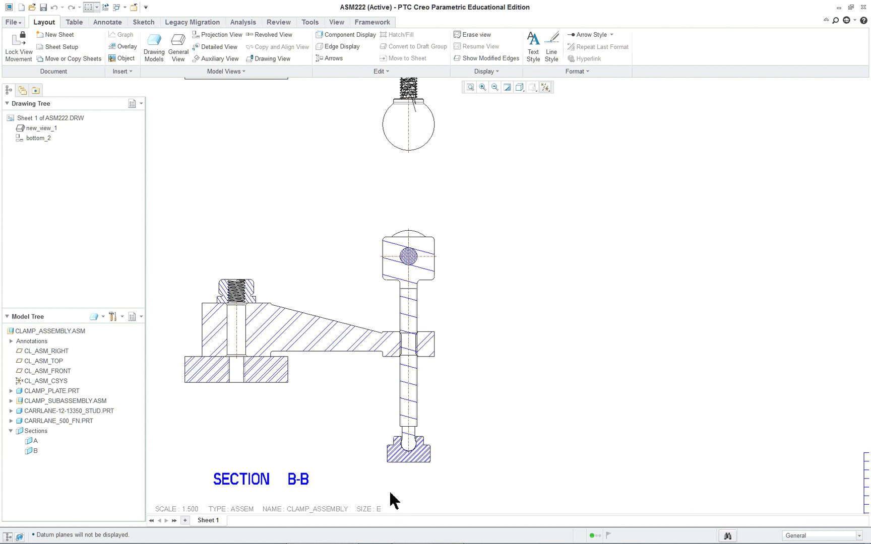
scroll(391, 499, down, 1)
scroll(391, 497, up, 1)
scroll(394, 498, down, 1)
scroll(397, 497, up, 1)
mouse_move(400, 496)
middle_down()
mouse_move(439, 449)
mouse_move(443, 412)
mouse_move(421, 405)
middle_up()
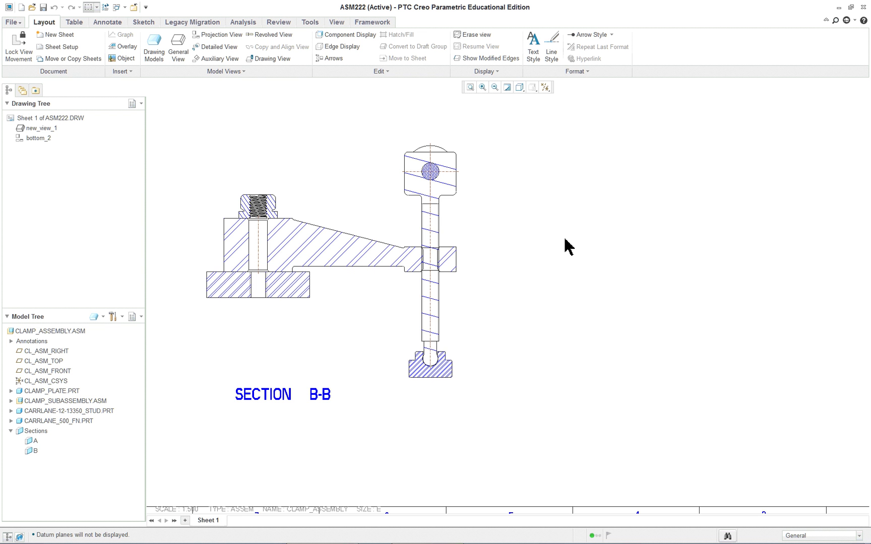
In Section B-B's hatching, exclude the nut and make the round pin solid-filled
click(297, 247)
double_click(314, 258)
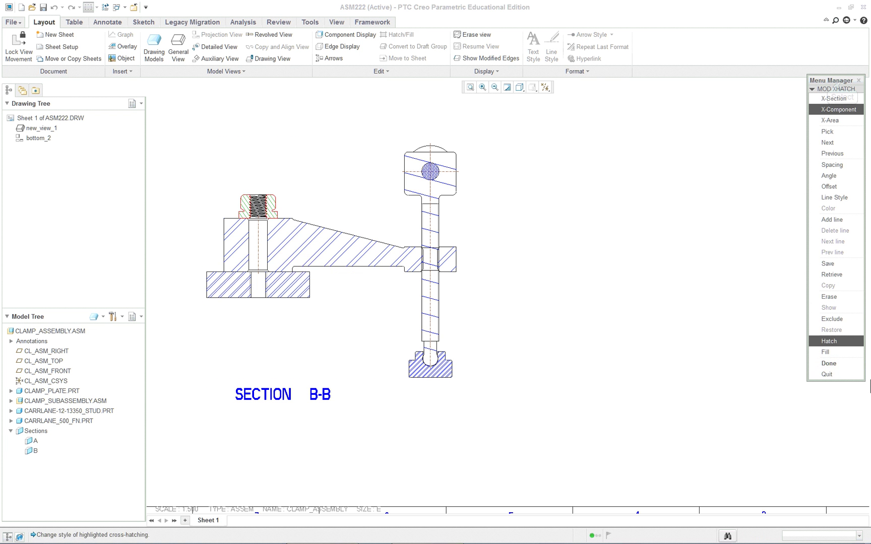
drag(844, 79, 588, 127)
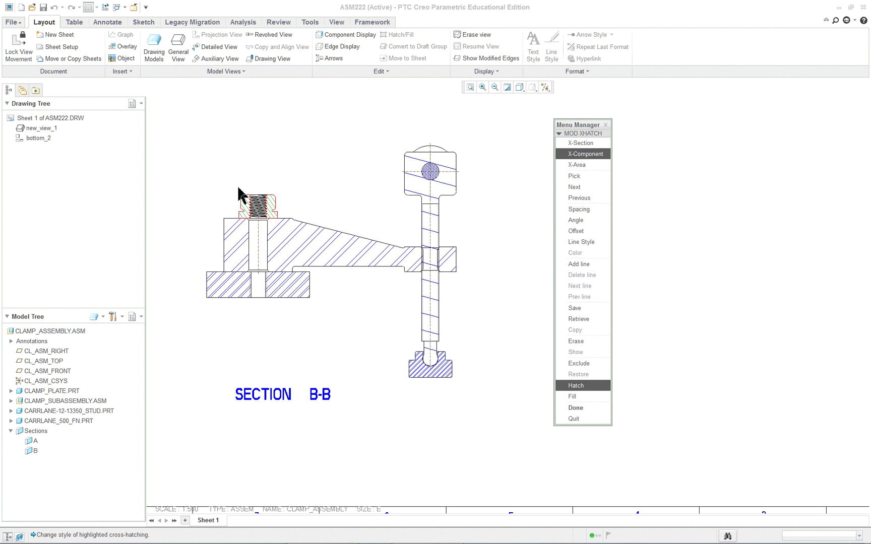
scroll(247, 197, up, 5)
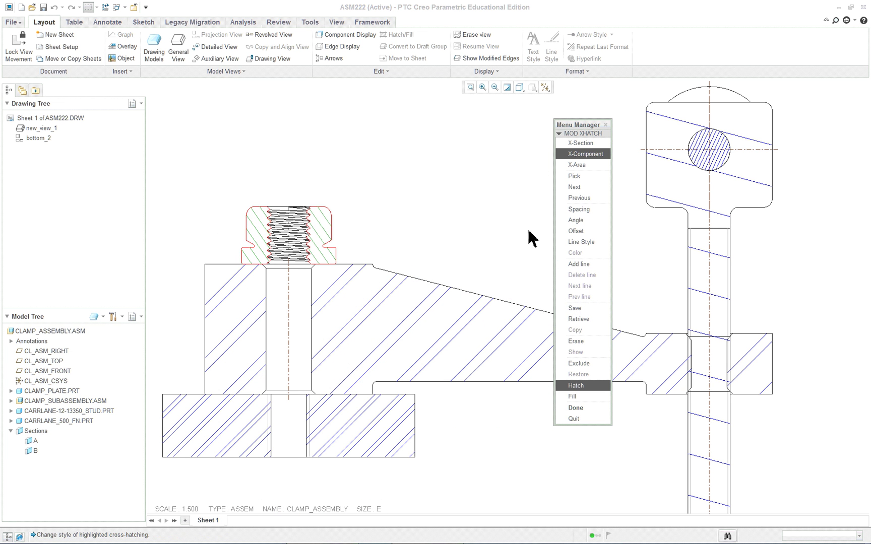
click(588, 363)
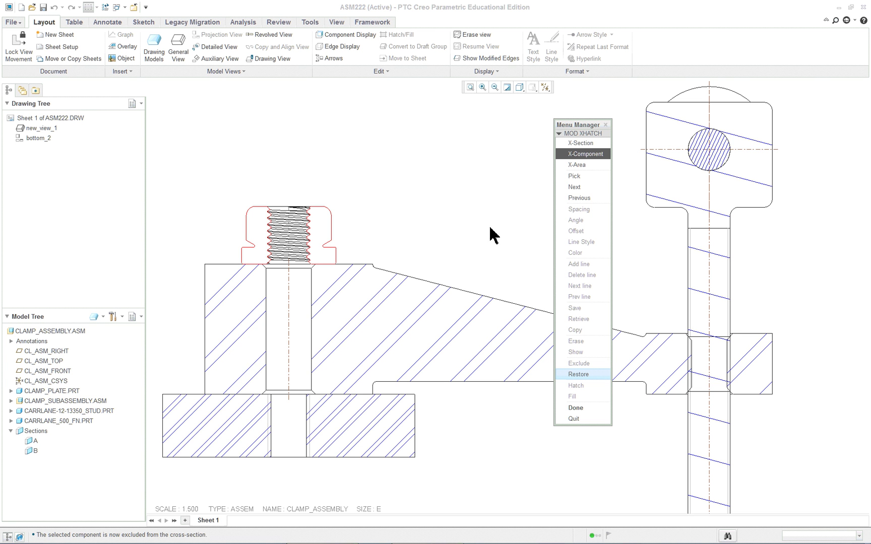
click(576, 188)
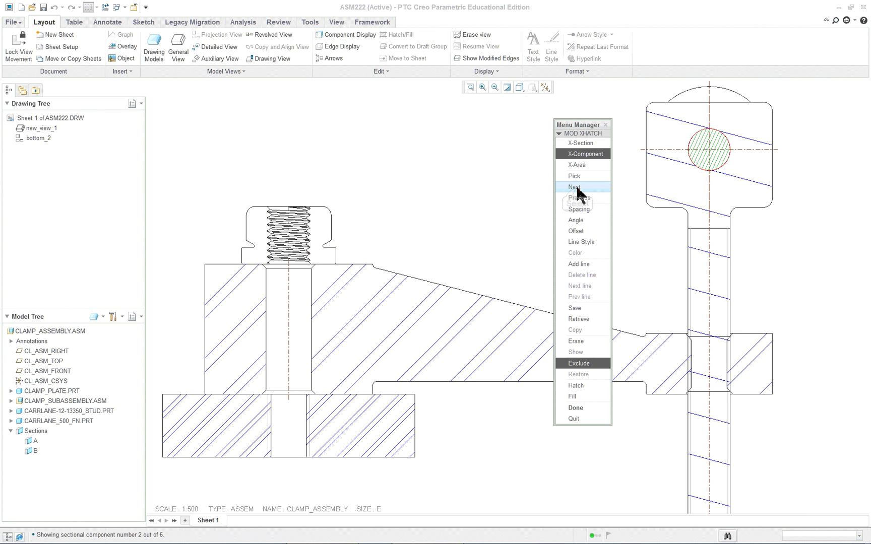
click(581, 397)
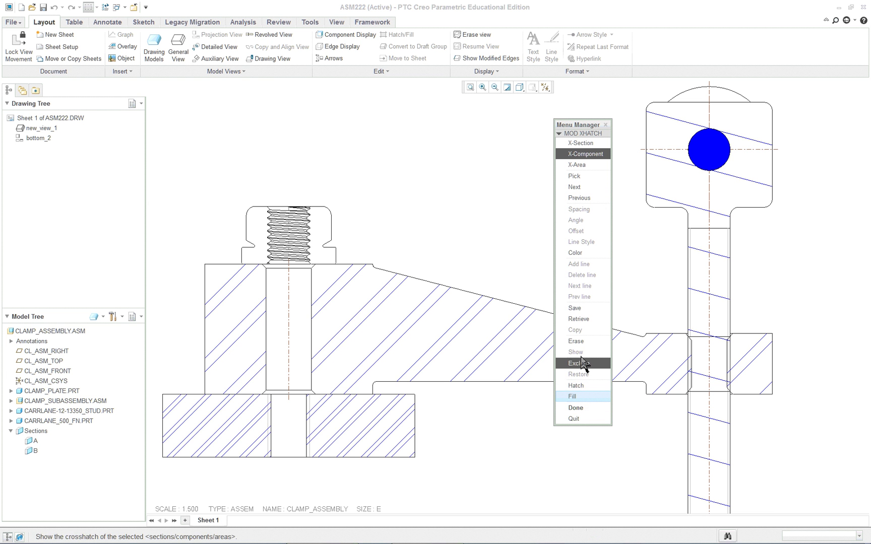
Delete one line set from the clamp foot's cross-hatching
click(575, 190)
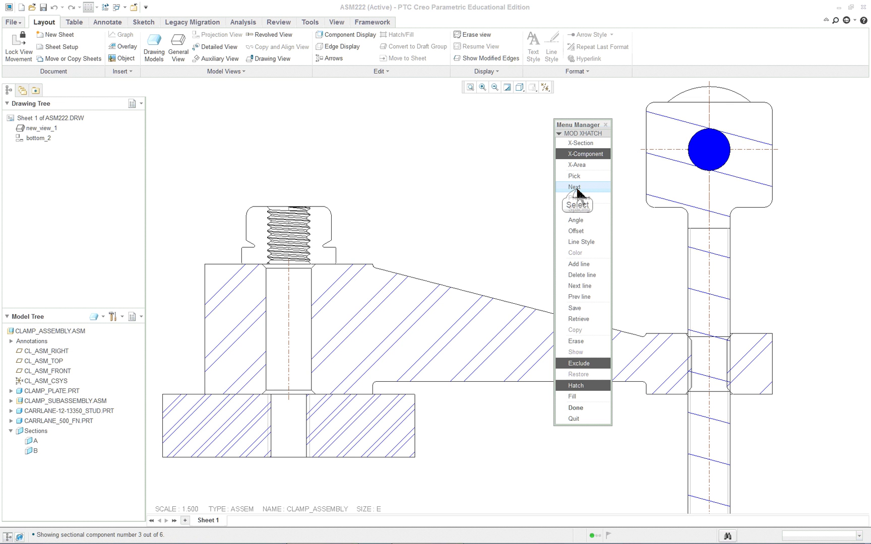
scroll(493, 322, down, 2)
scroll(492, 323, down, 1)
scroll(701, 505, up, 4)
scroll(482, 510, up, 2)
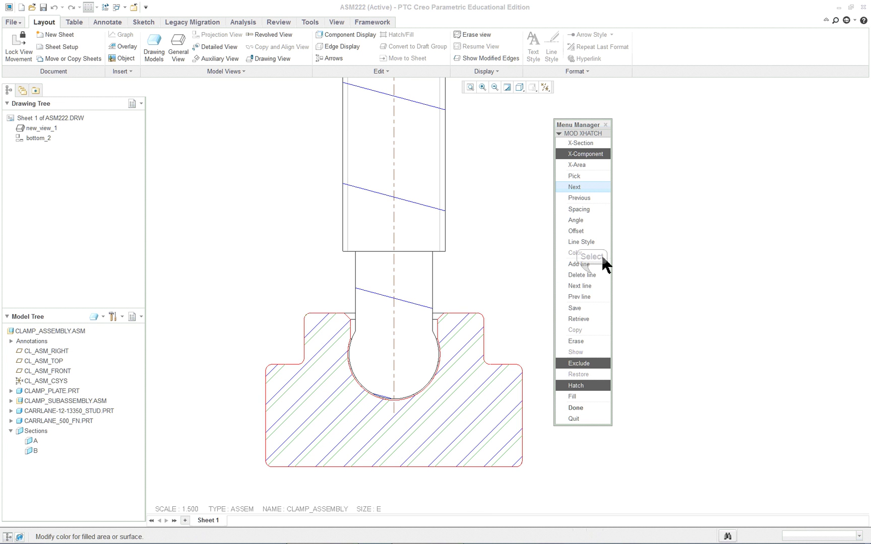
click(592, 275)
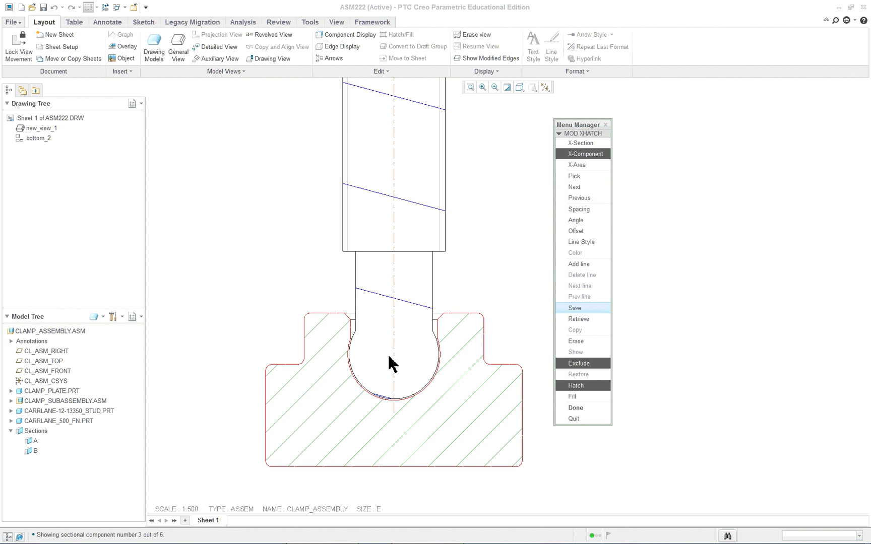
scroll(433, 487, up, 1)
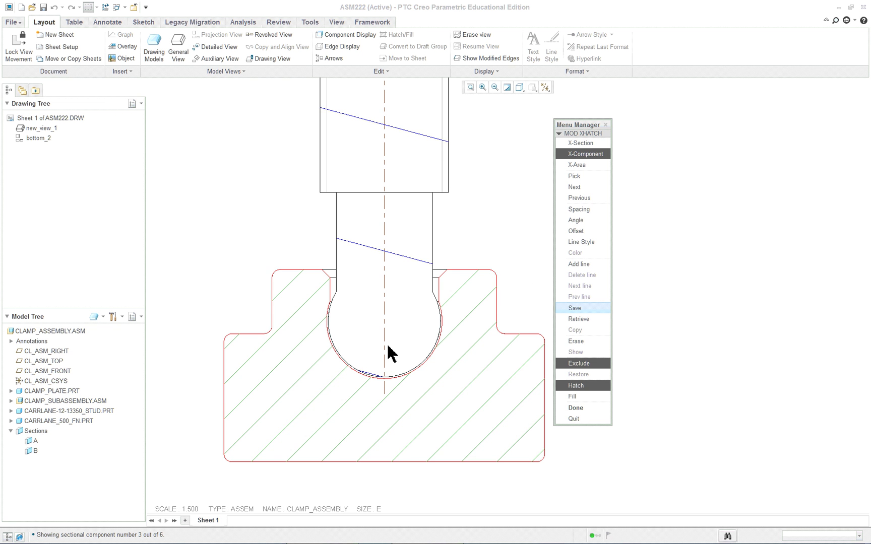
scroll(388, 356, down, 5)
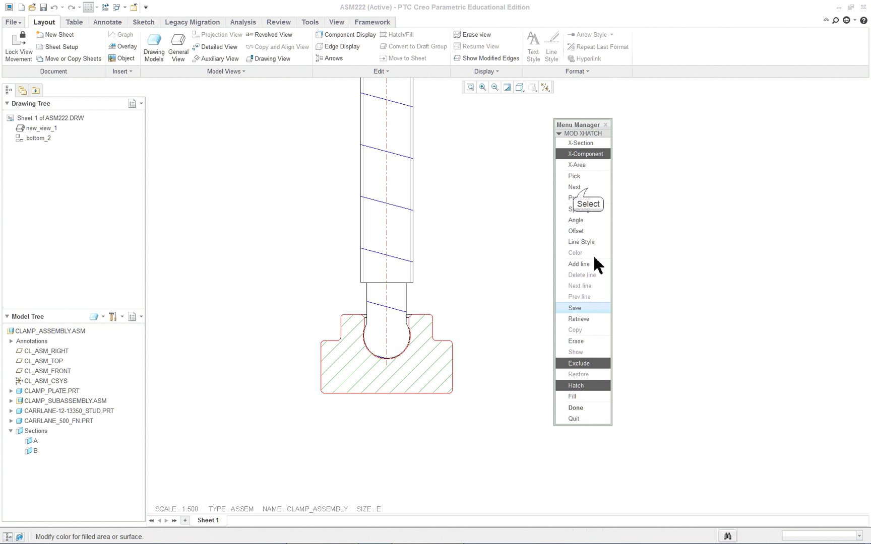
Halve the threaded shaft's hatch spacing, set its angle to 135°, and finish hatch editing
click(574, 187)
scroll(494, 300, down, 4)
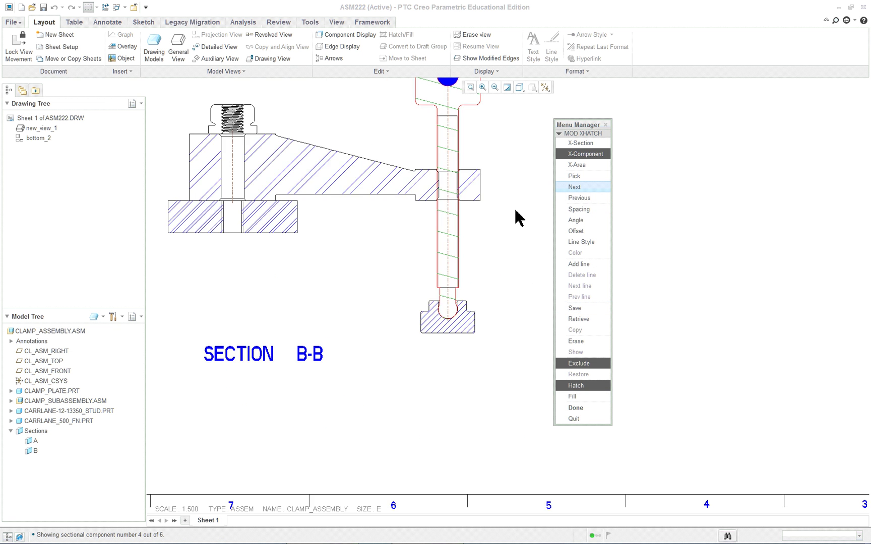
click(583, 212)
click(581, 460)
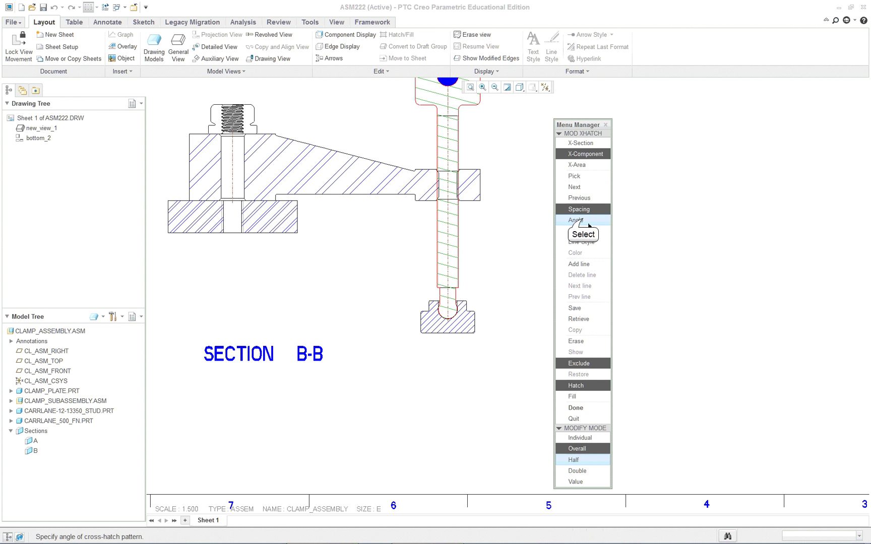
click(577, 220)
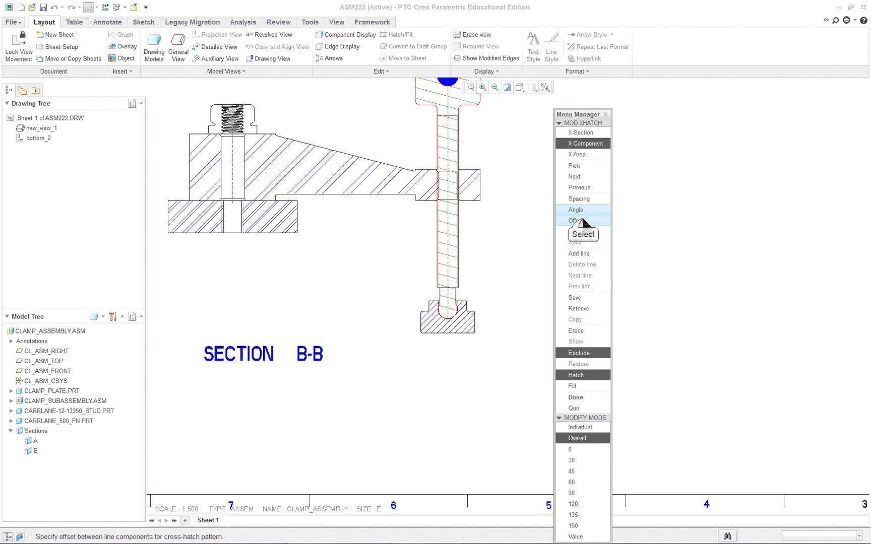
click(586, 483)
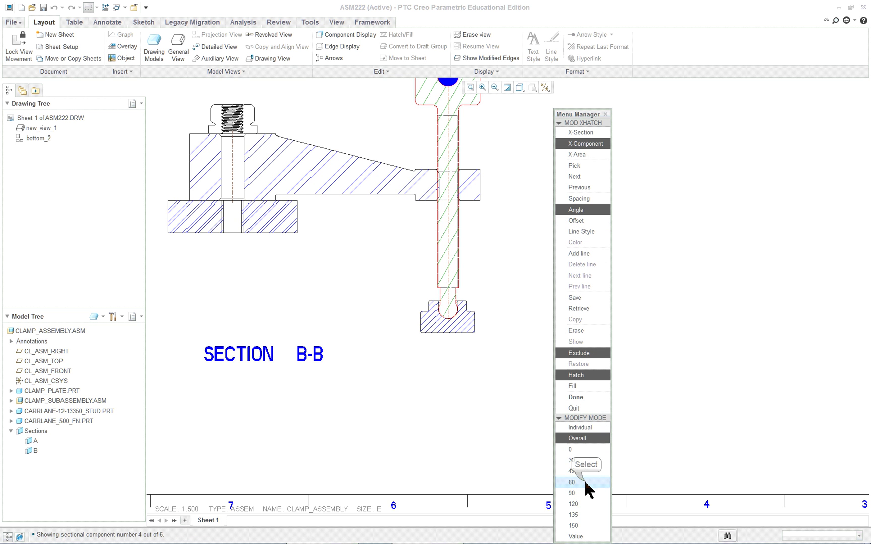
click(581, 515)
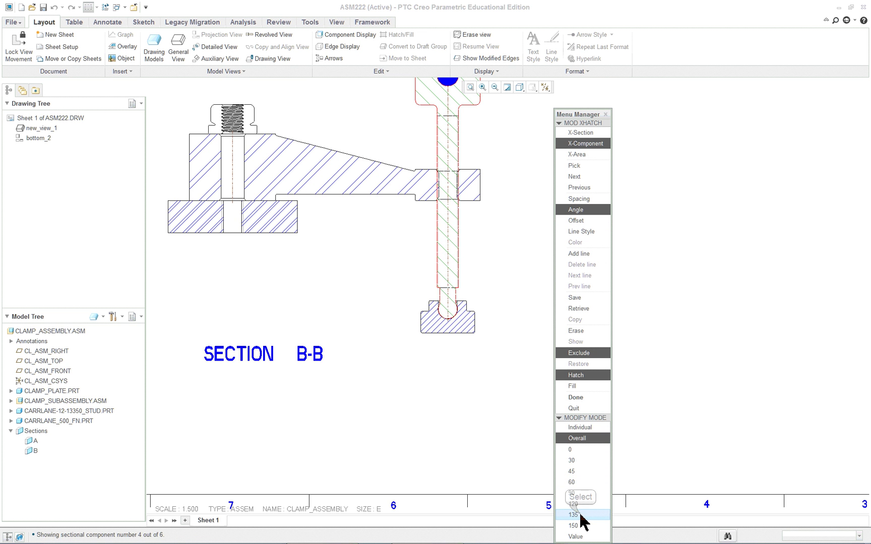
click(575, 397)
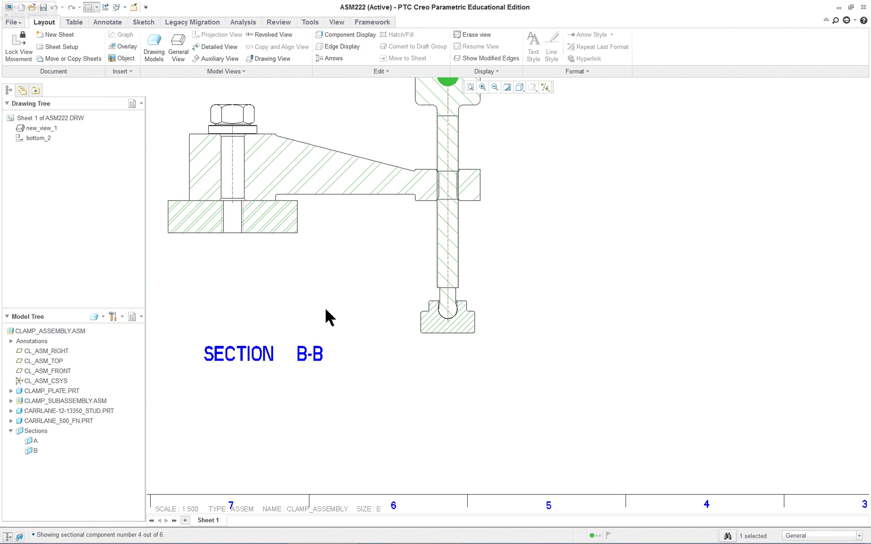
scroll(249, 146, down, 2)
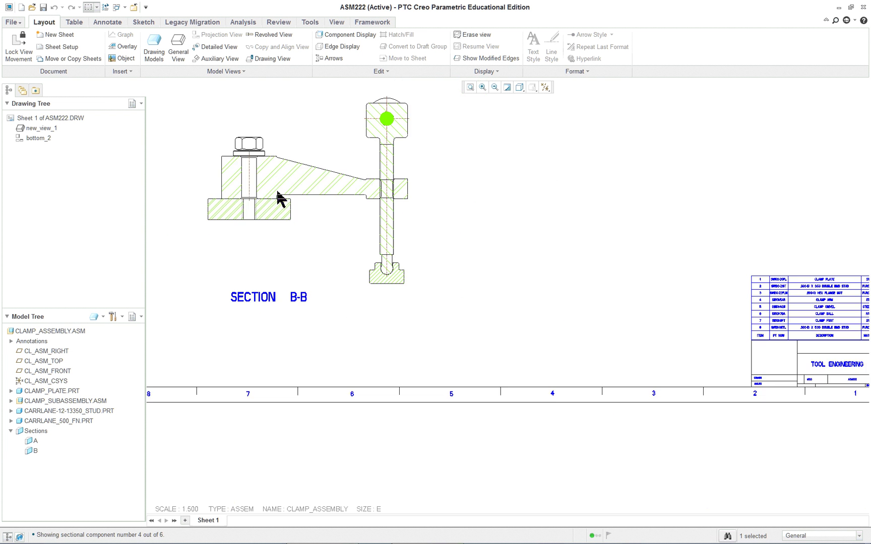
scroll(240, 160, up, 3)
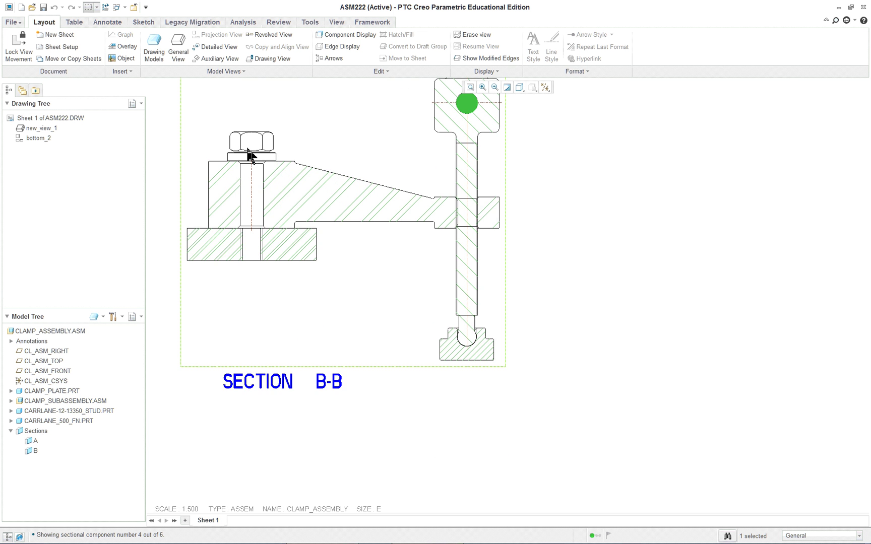
scroll(281, 208, down, 5)
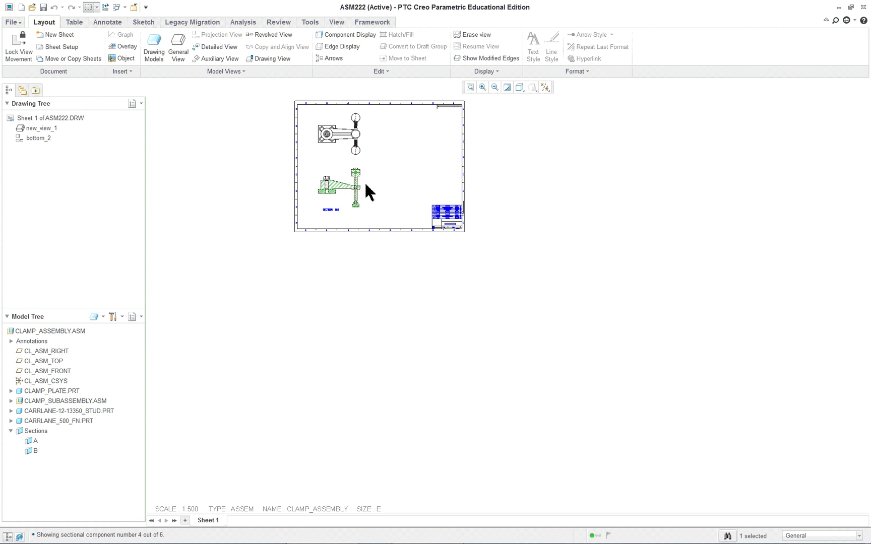
scroll(334, 167, up, 6)
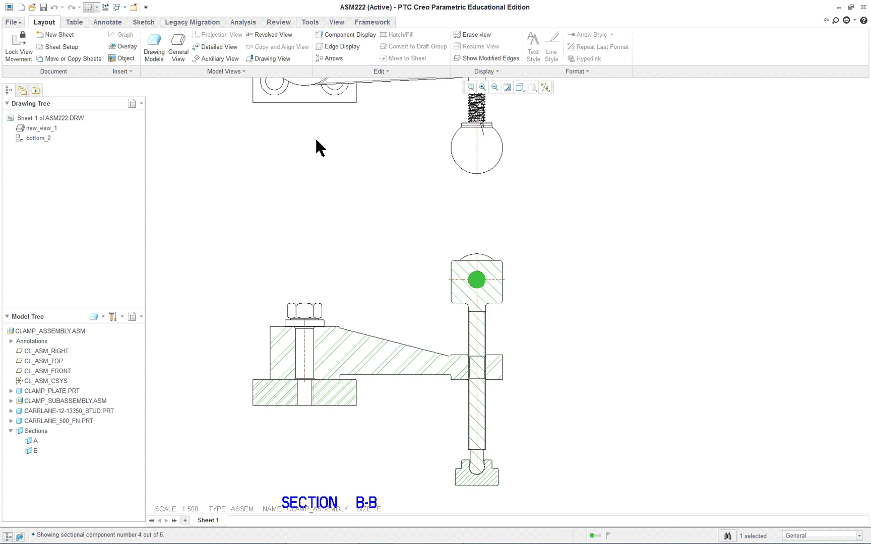
Expand CLAMP_SUBASSEMBLY.ASM and highlight the CARRLANE-12-13350_STUD and CARRLANE_500_FN parts, then deselect
click(104, 23)
click(44, 23)
click(56, 410)
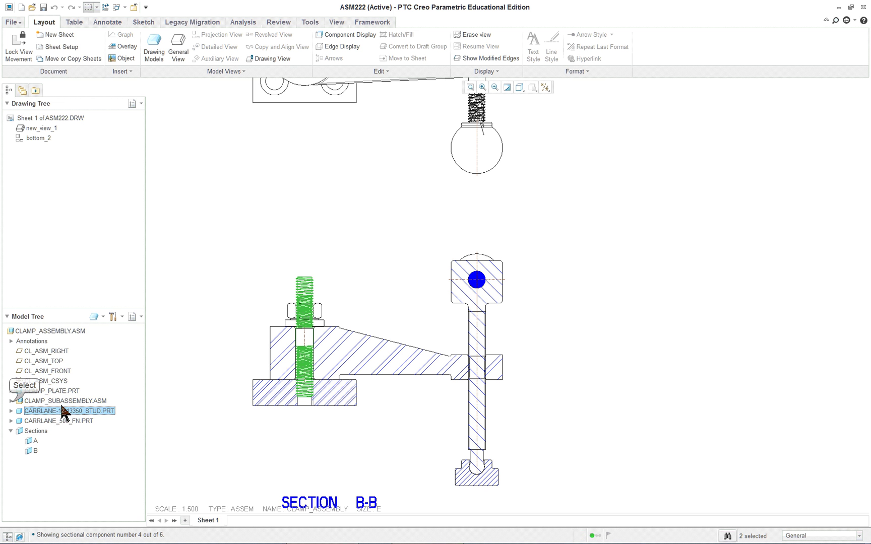
click(11, 400)
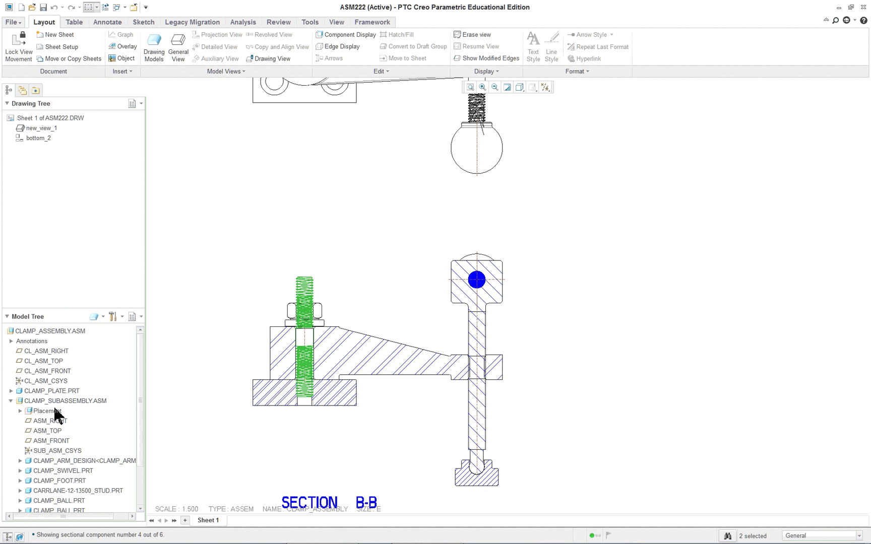
scroll(55, 412, down, 2)
click(62, 478)
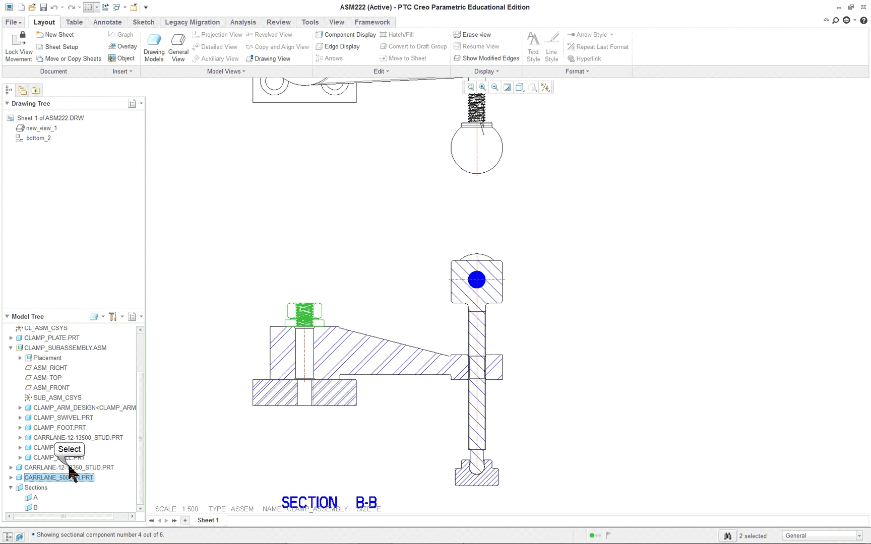
click(71, 468)
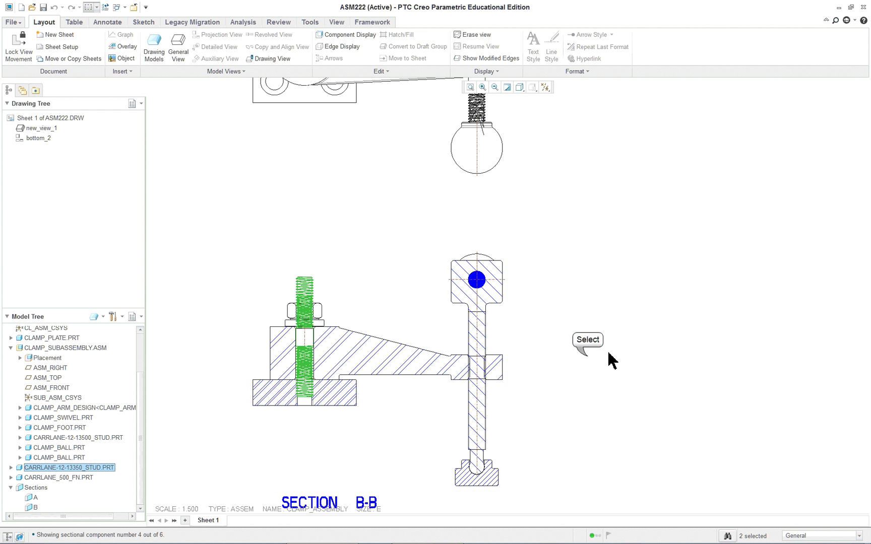
click(588, 356)
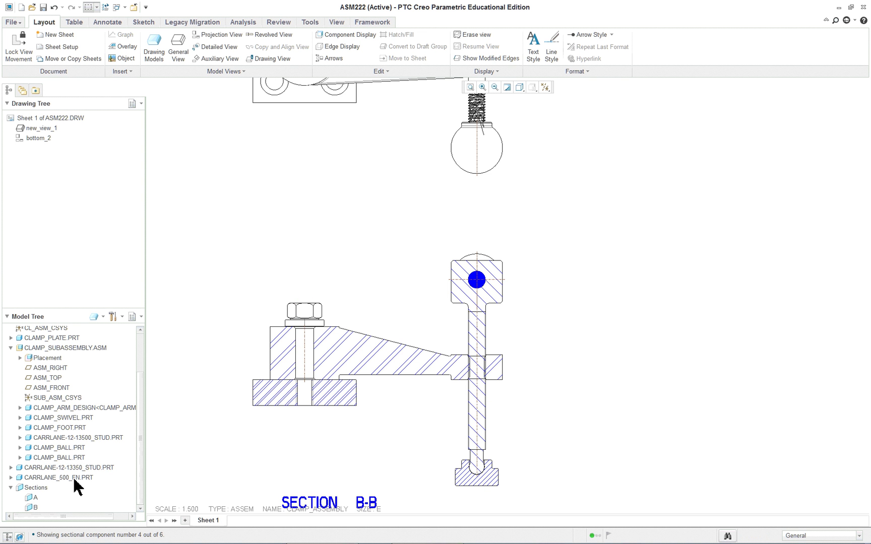
click(83, 468)
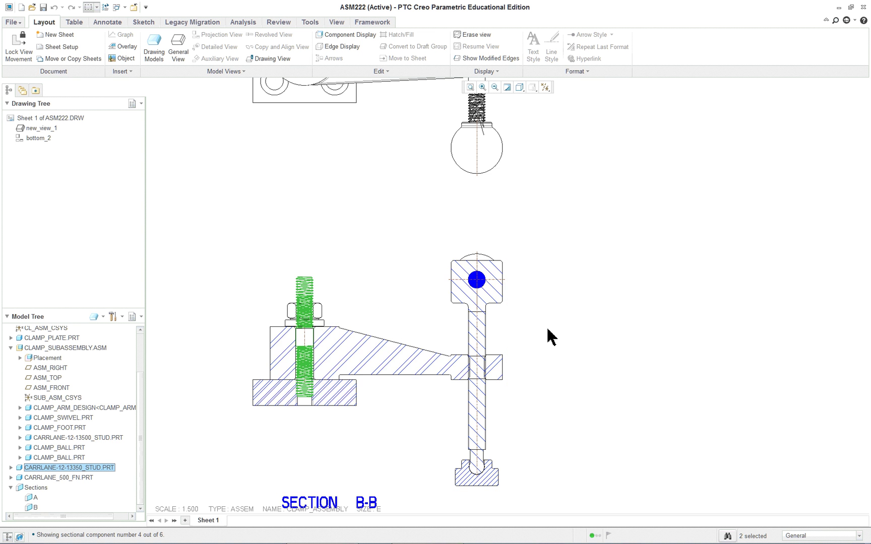
click(569, 327)
scroll(579, 327, up, 4)
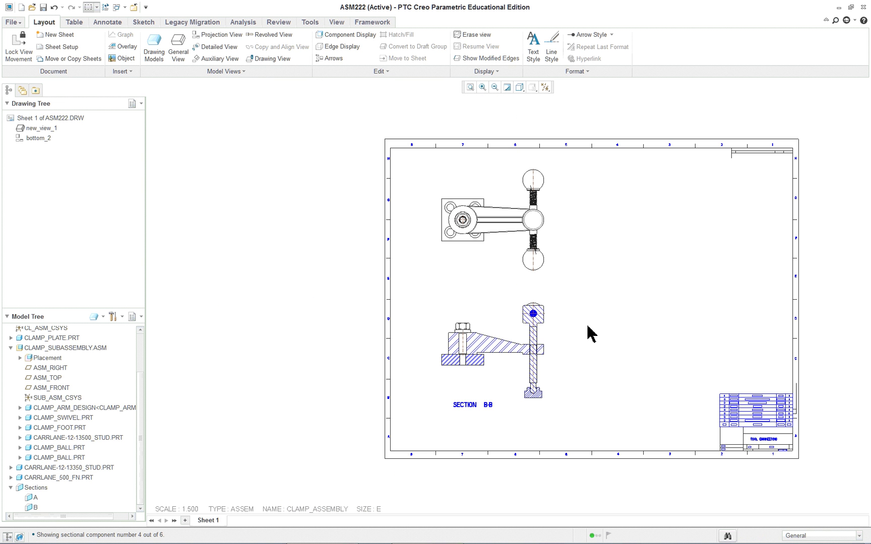
Refit the sheet and create balloons for all components with Create Balloons - All
click(469, 88)
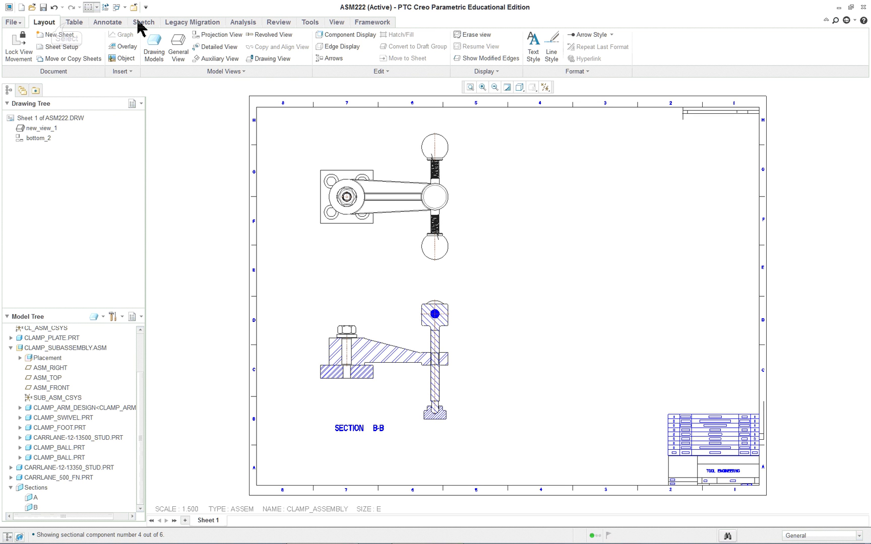
click(71, 24)
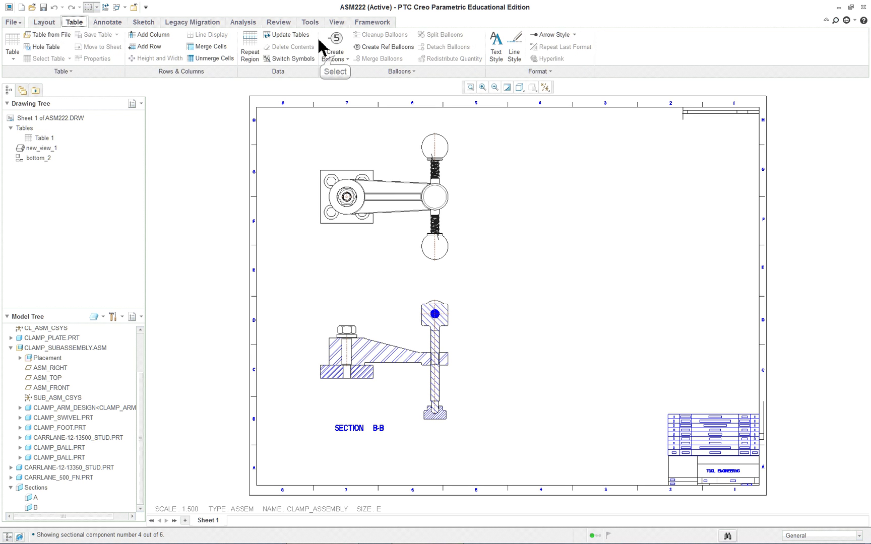
click(336, 59)
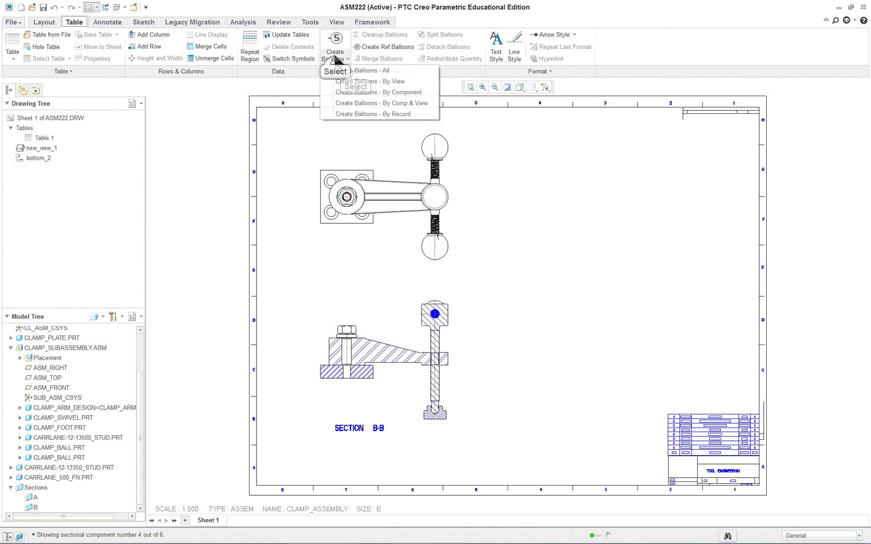
click(360, 71)
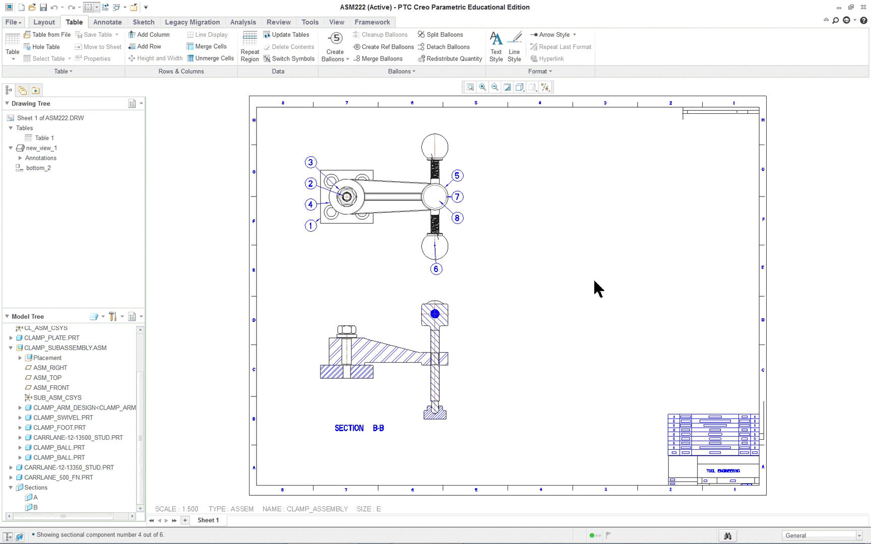
scroll(593, 279, down, 1)
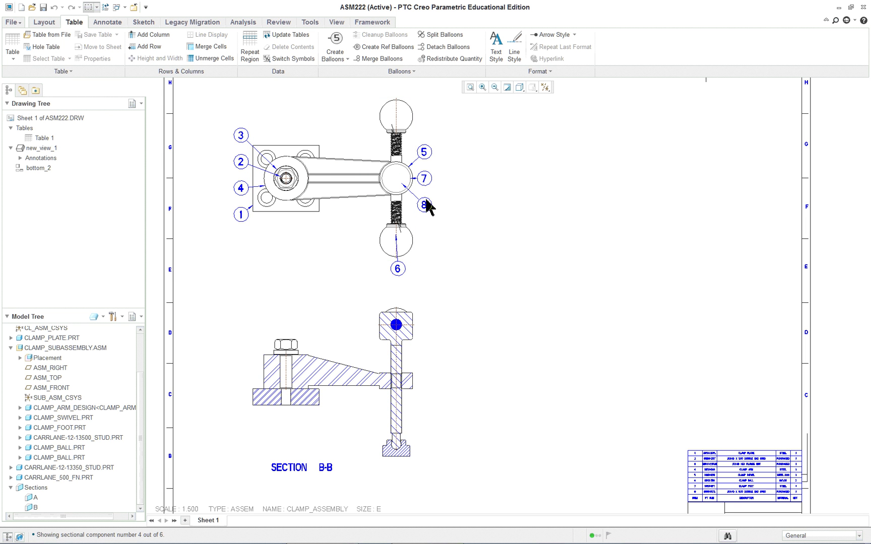
Drag balloon 6 out to the right of the lower clamp ball
click(398, 272)
drag(398, 272, 443, 264)
click(832, 511)
scroll(819, 506, up, 5)
scroll(799, 508, down, 2)
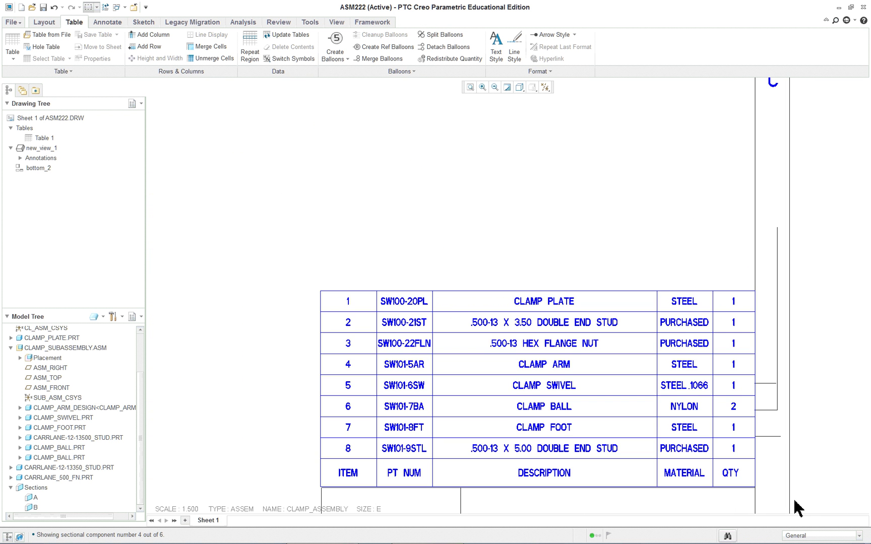
scroll(524, 411, down, 4)
scroll(284, 248, up, 5)
Set balloon 6's leader arrow style to Filled Box
click(381, 285)
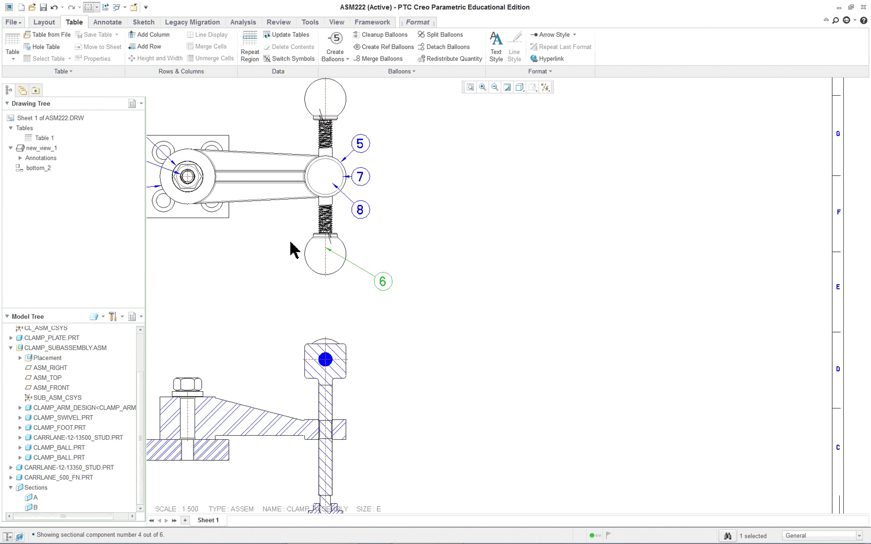
scroll(291, 249, up, 2)
right_click(356, 255)
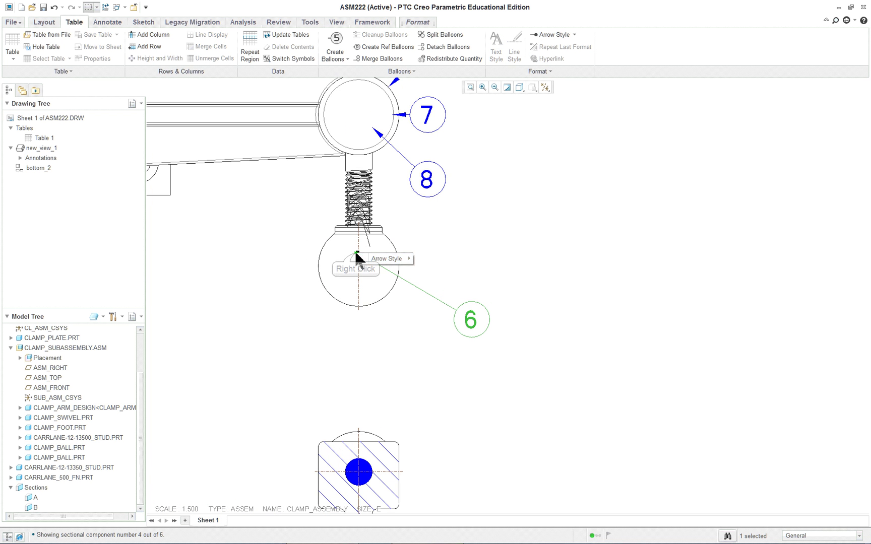
mouse_move(382, 260)
click(448, 312)
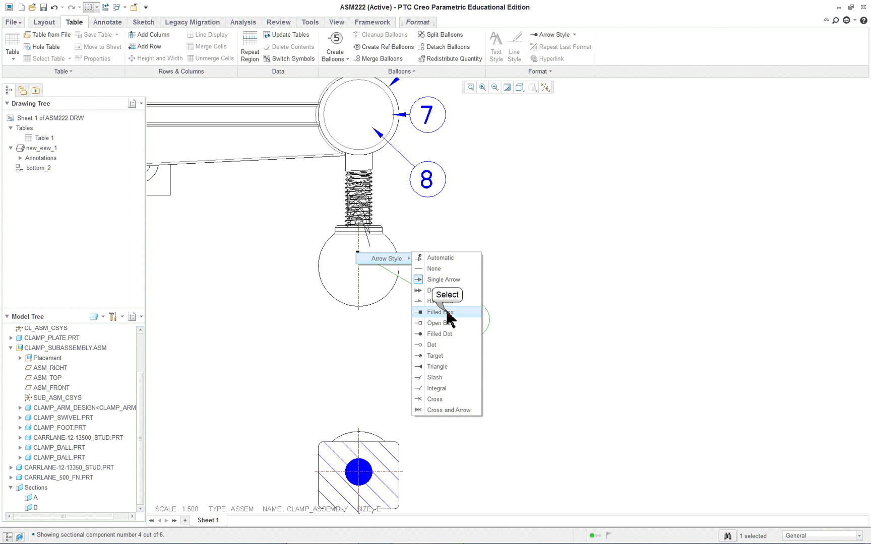
Reattach balloon 6's leader to a point on the lower clamp ball's face
click(377, 271)
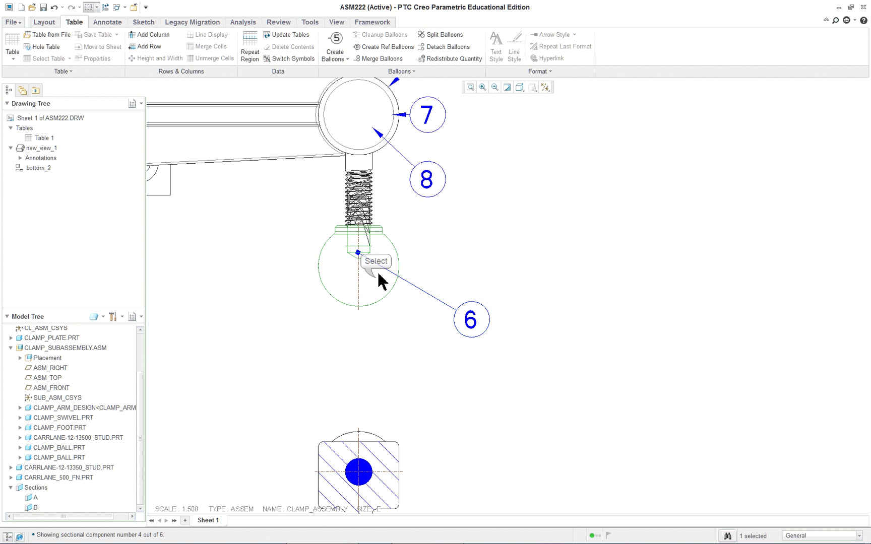
click(464, 309)
right_click(498, 282)
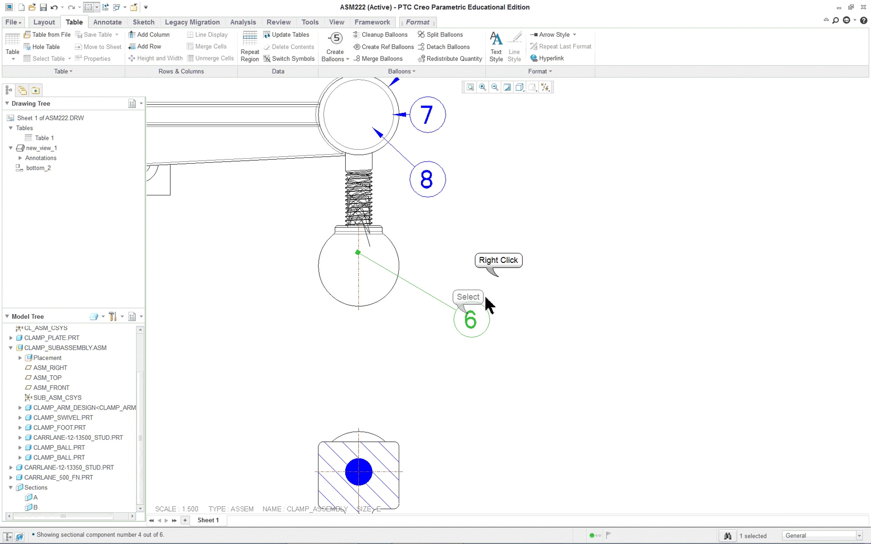
click(534, 294)
click(371, 275)
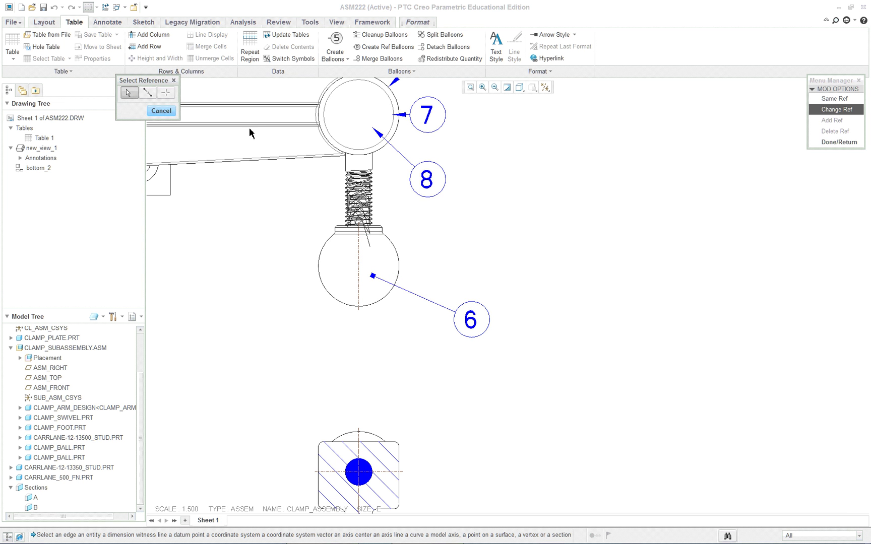
click(839, 142)
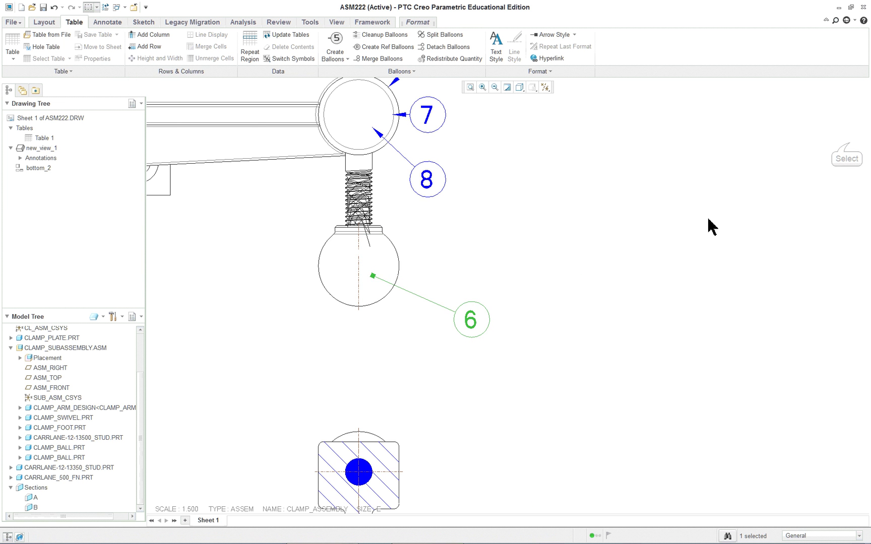
scroll(679, 232, down, 5)
scroll(685, 223, up, 2)
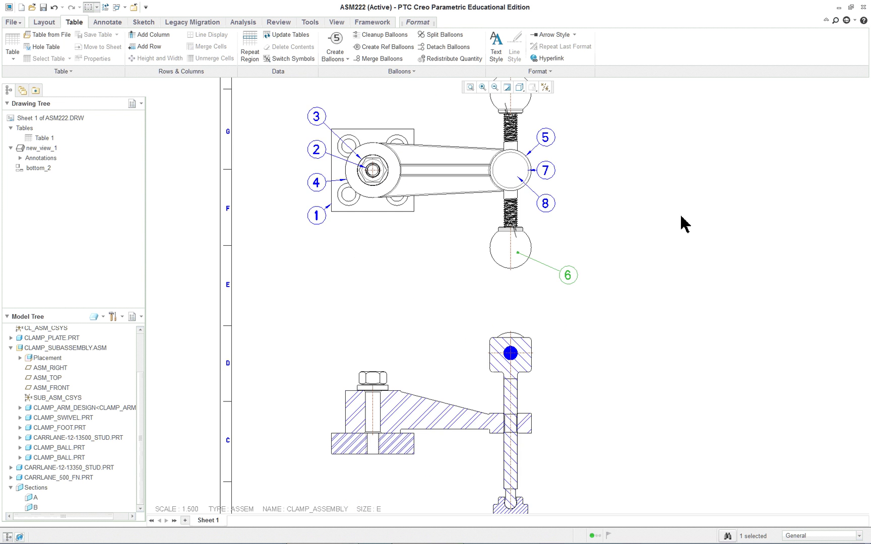
scroll(684, 223, down, 2)
mouse_move(666, 224)
ctrl+middle_down()
mouse_move(593, 244)
mouse_move(532, 244)
mouse_move(531, 260)
ctrl+middle_up()
scroll(693, 366, down, 2)
scroll(697, 373, down, 2)
scroll(705, 434, up, 5)
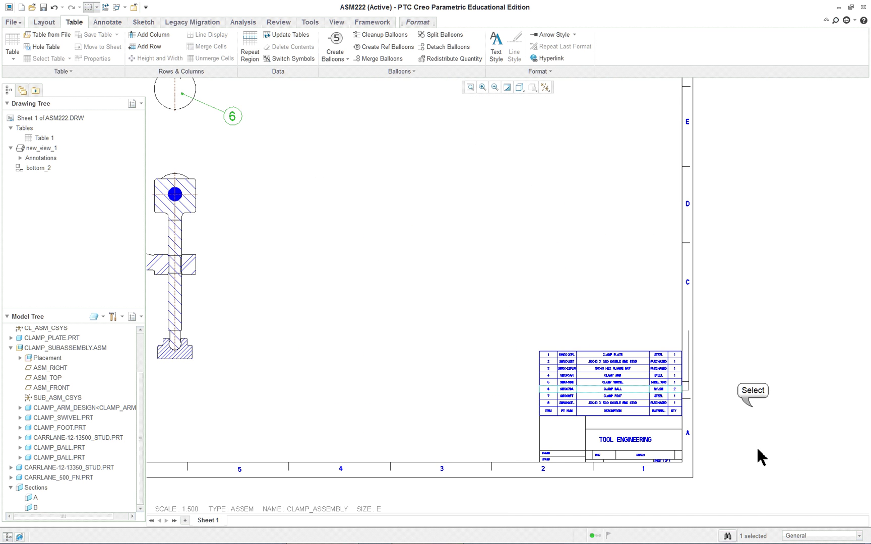
click(753, 410)
scroll(711, 427, up, 5)
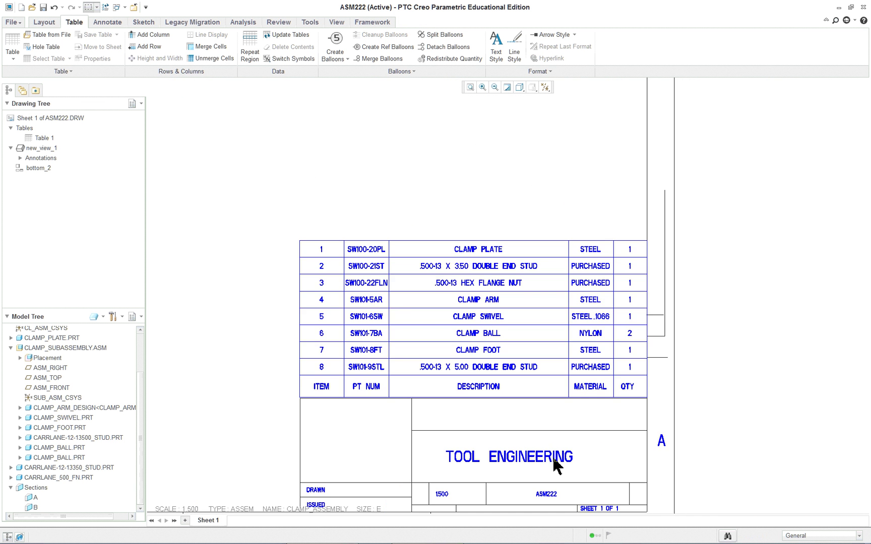
scroll(552, 447, down, 1)
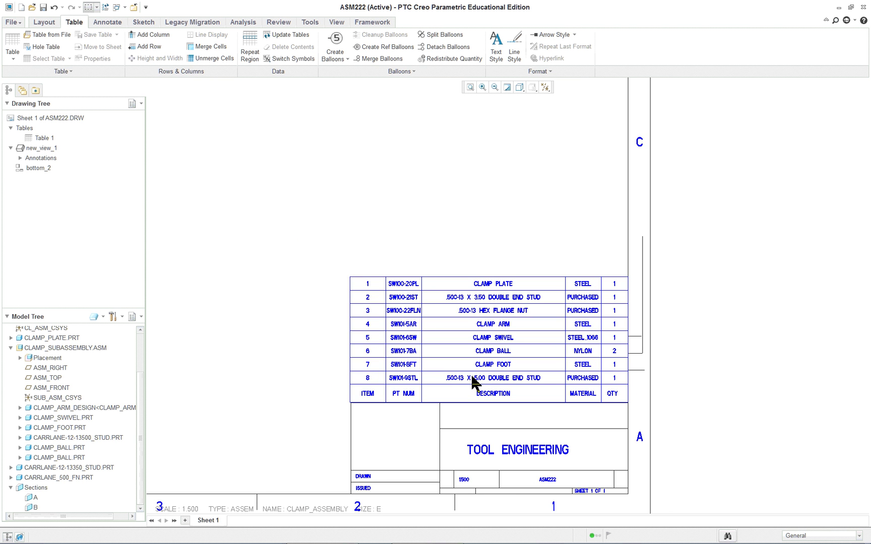
scroll(302, 300, down, 5)
scroll(252, 281, up, 4)
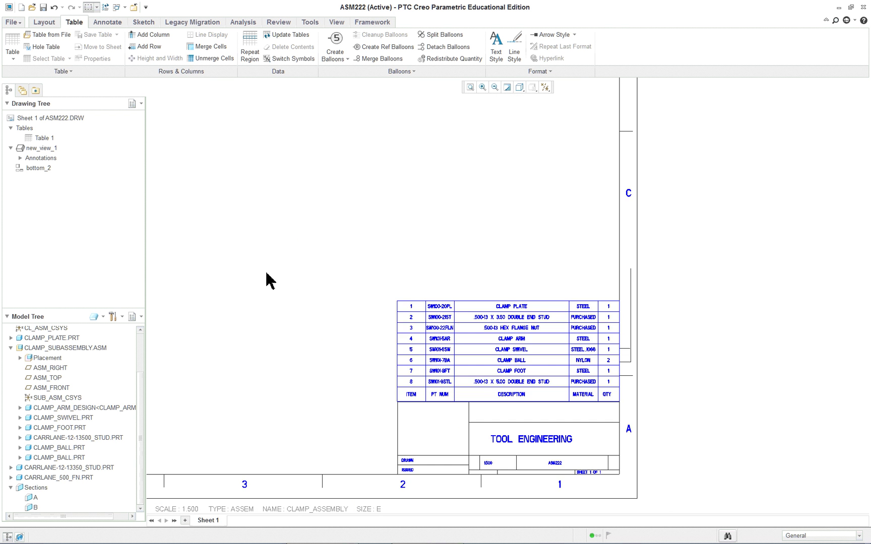
mouse_move(262, 269)
middle_down()
mouse_move(492, 326)
mouse_move(479, 333)
middle_up()
scroll(478, 335, down, 5)
scroll(392, 291, down, 4)
scroll(313, 227, up, 4)
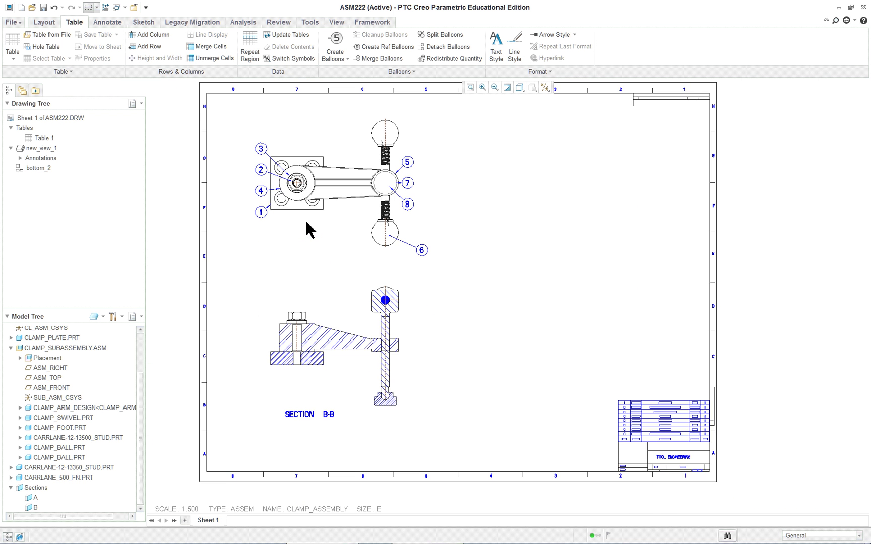
In the lesson PDF in Acrobat, page forward to the exploded swing clamp instructions on page 61
key(alt+Tab)
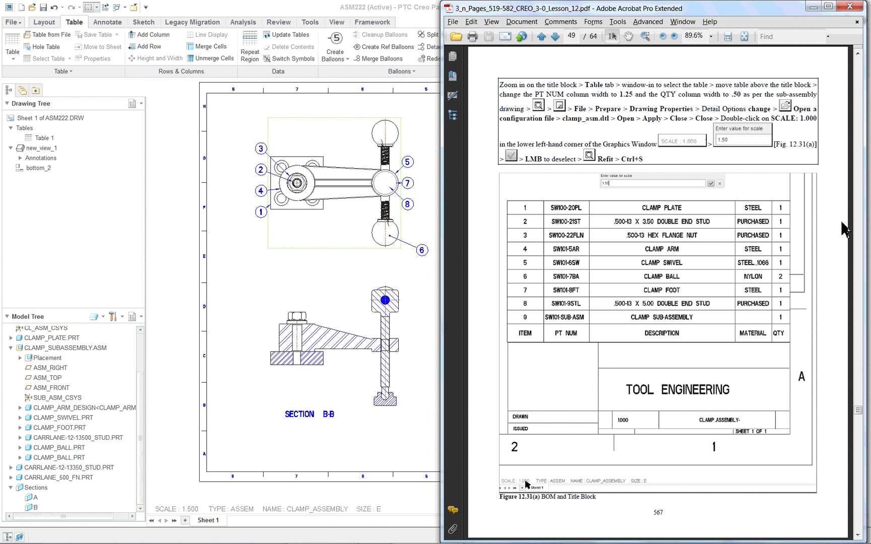
key(Page_Down)
key(Page_Down)
key(Page_Down)
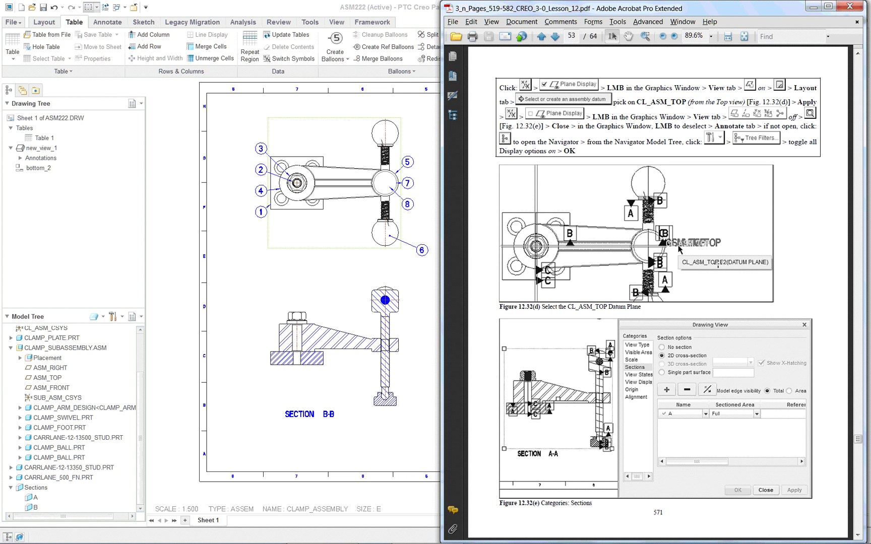
key(Page_Down)
key(Page_Down)
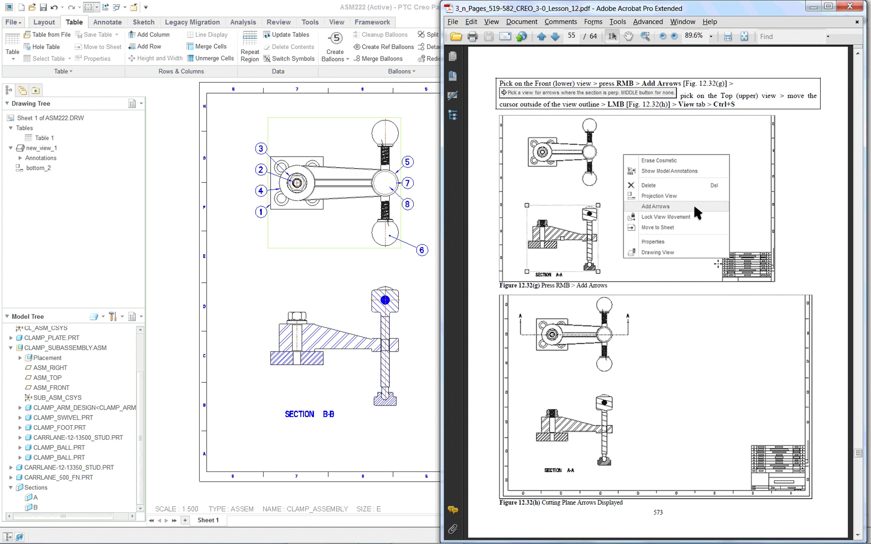
key(Page_Down)
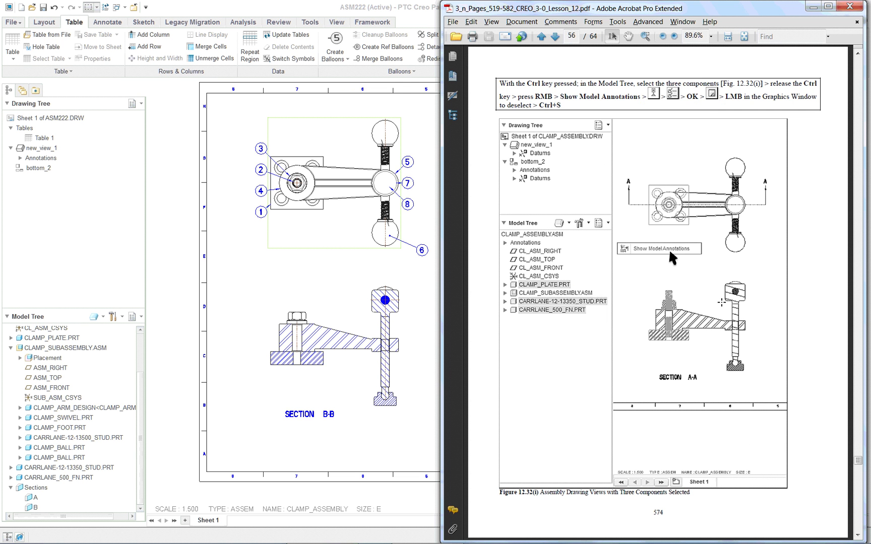
key(Page_Down)
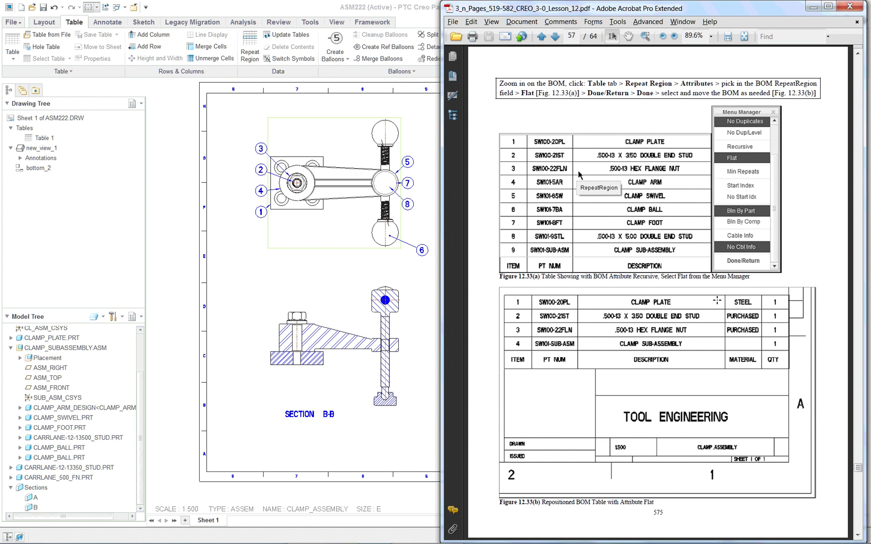
key(Page_Down)
key(Page_Down)
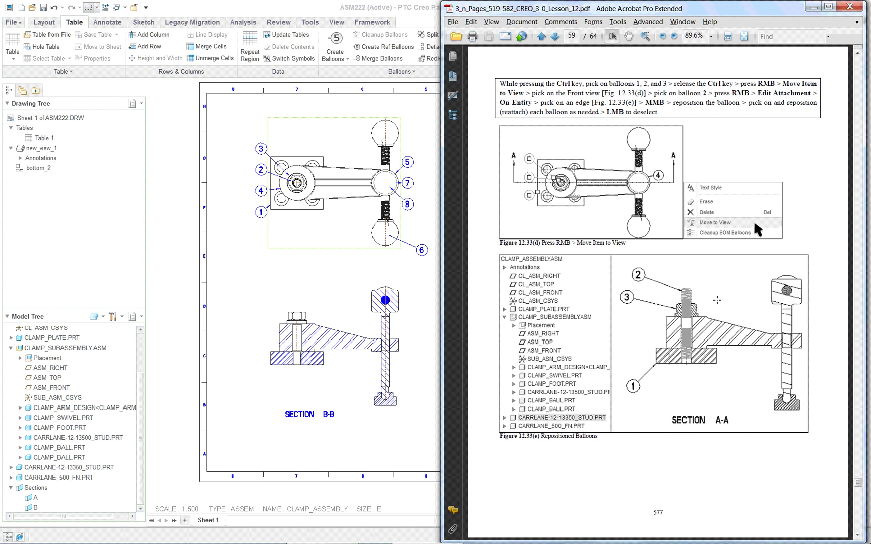
key(Page_Down)
key(Page_Down)
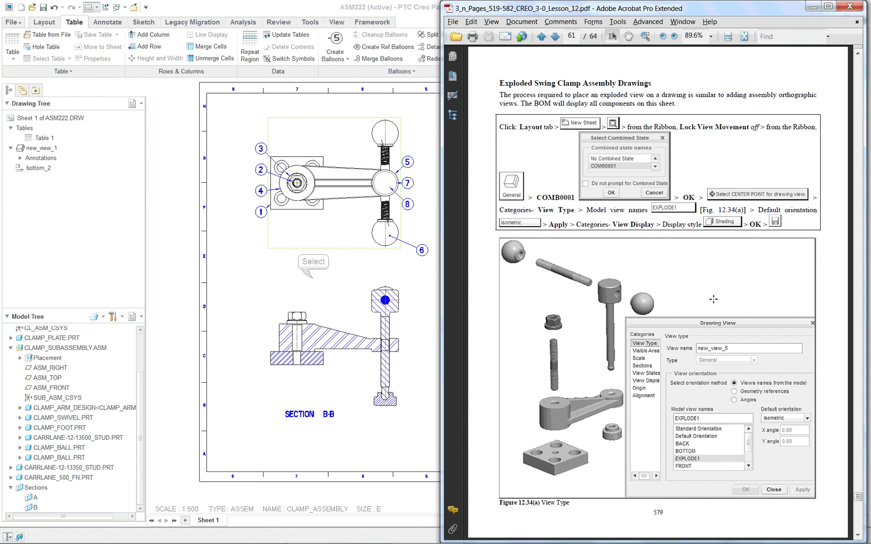
Back in the Creo drawing, select the Section B-B view
click(315, 279)
click(352, 323)
right_click(529, 235)
click(501, 312)
Open the B-B section view's properties at the Sections category and widen the dialog
right_click(353, 305)
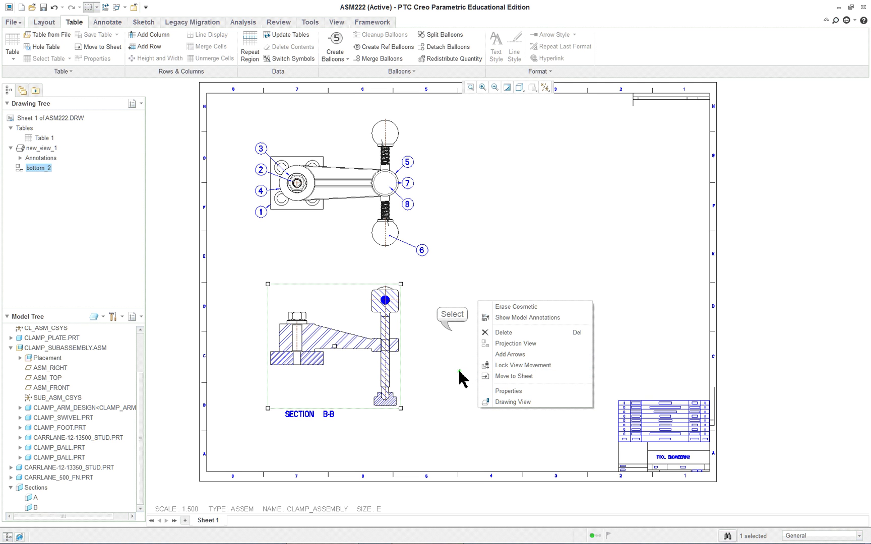
click(414, 327)
double_click(356, 305)
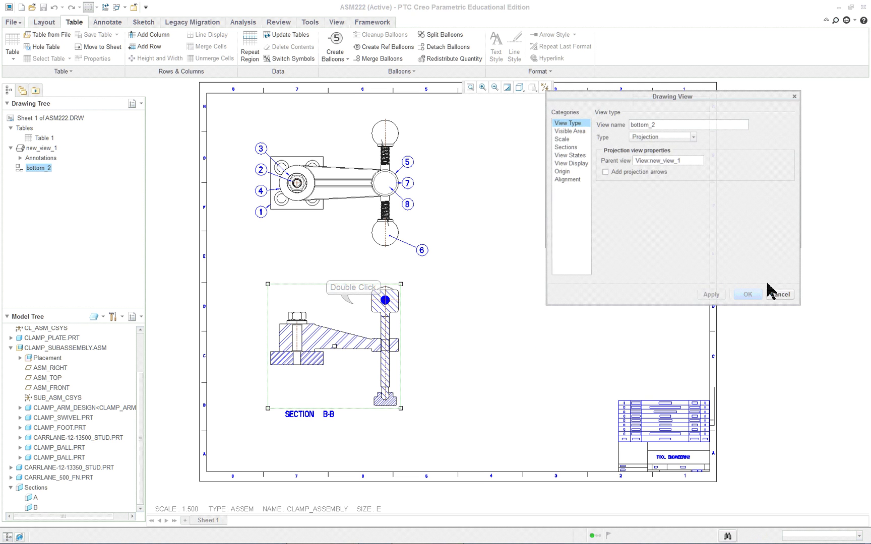
click(571, 147)
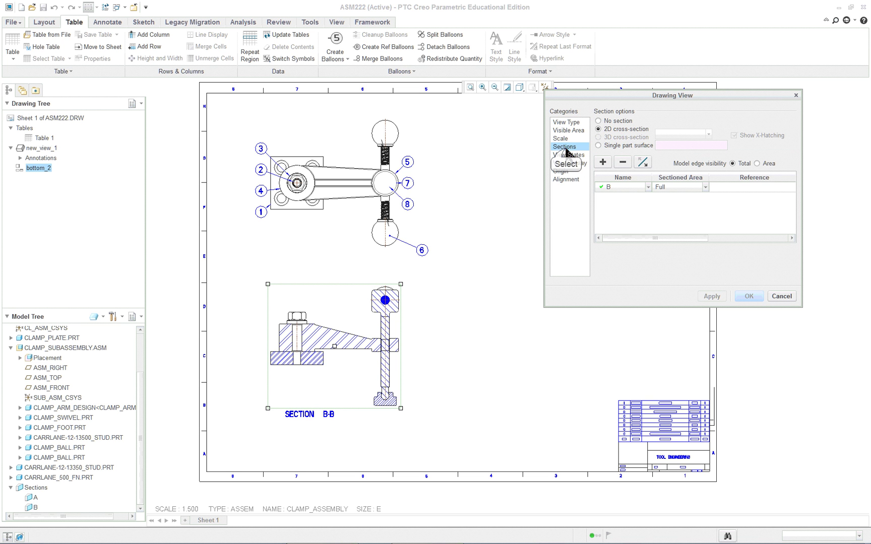
click(543, 164)
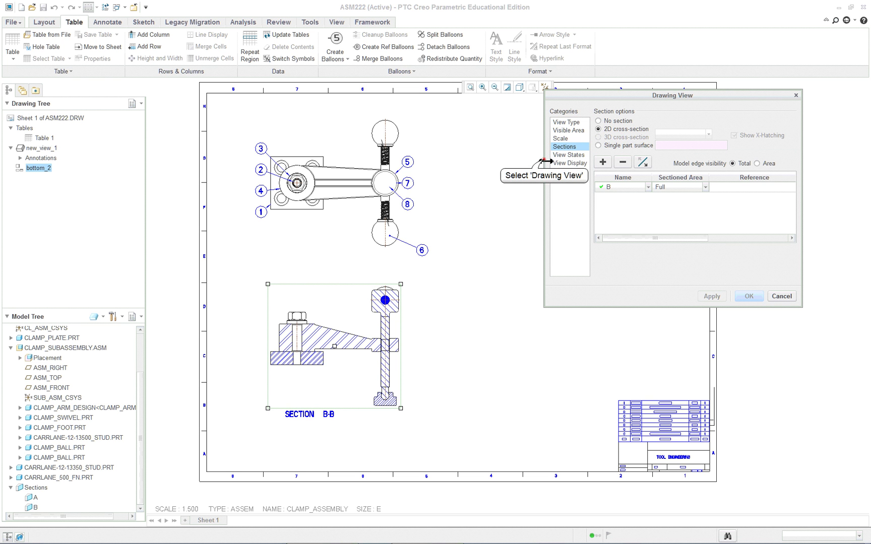
drag(543, 164, 361, 163)
click(598, 267)
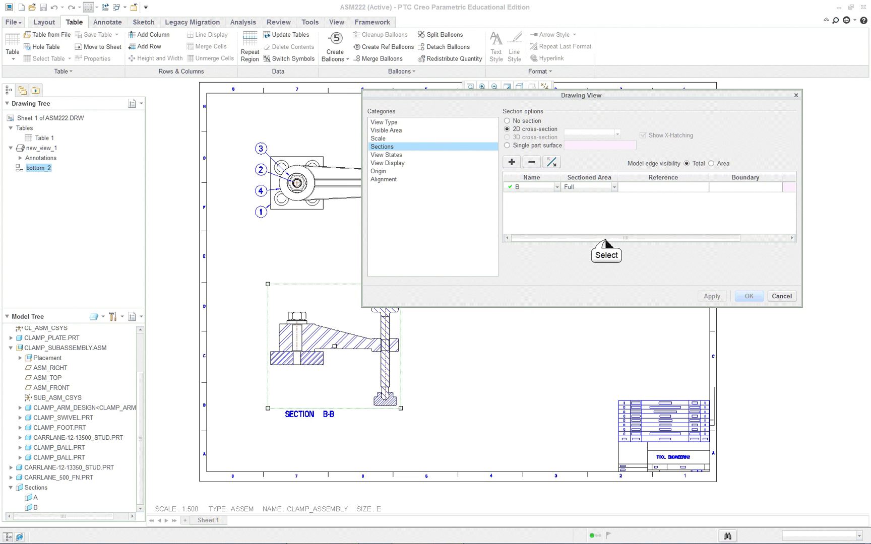
drag(605, 241, 653, 241)
Set the section Arrow Display to new_view_1 and apply it
click(765, 188)
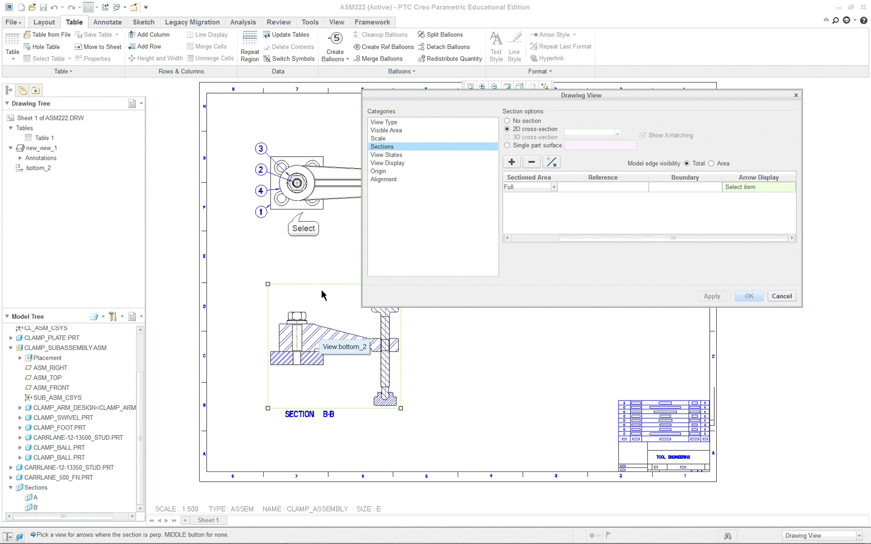
click(316, 203)
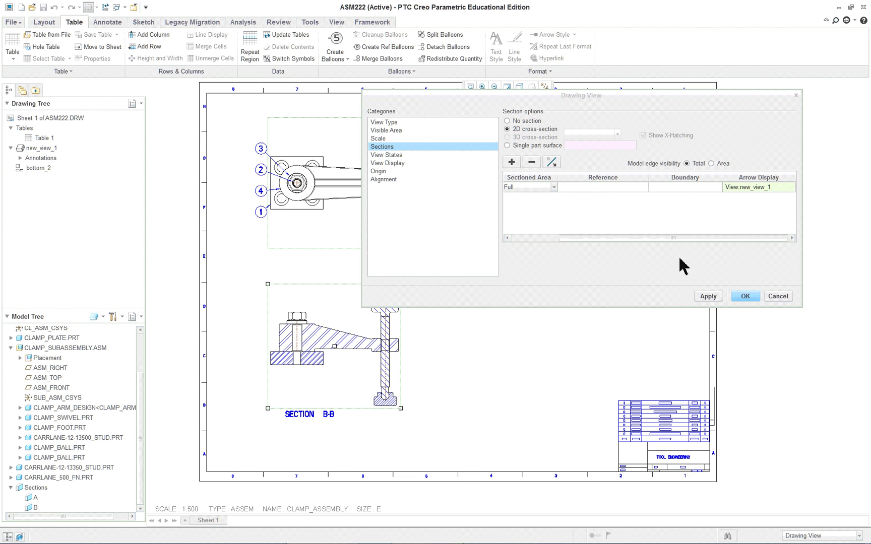
click(707, 296)
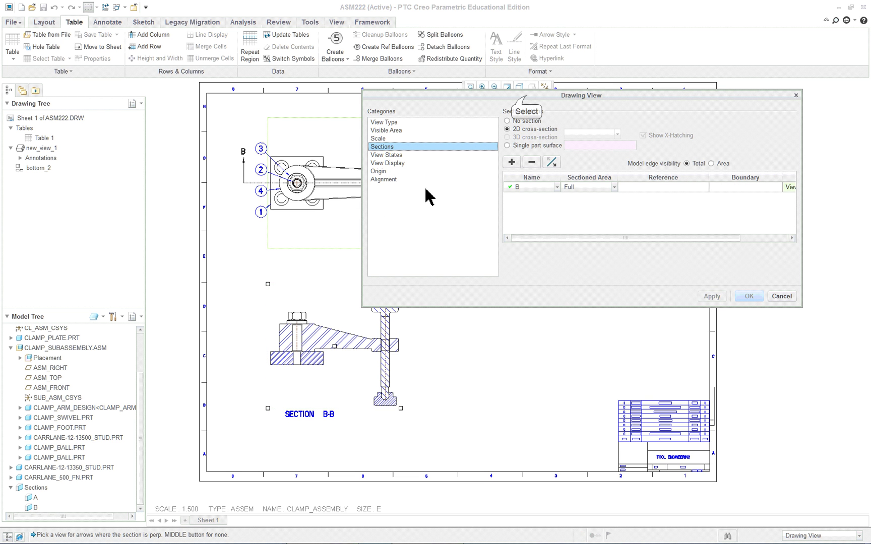
drag(525, 98, 542, 109)
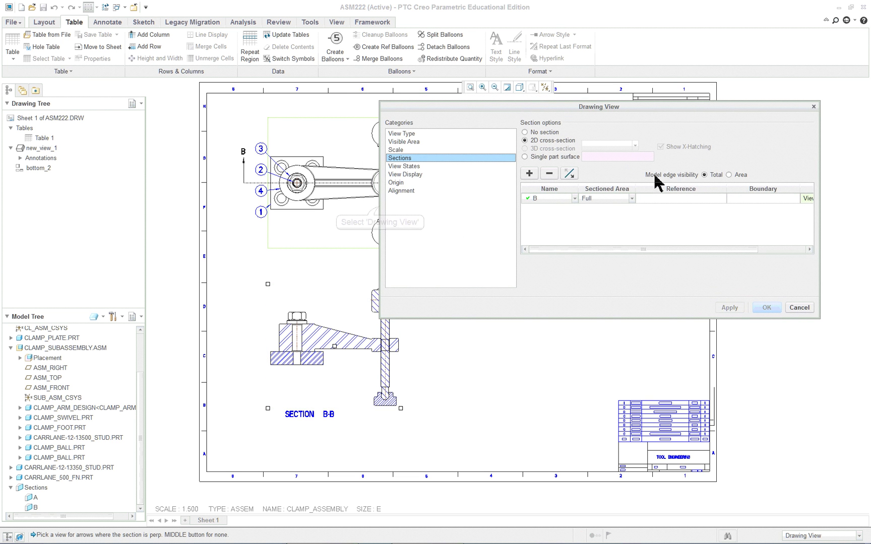
drag(381, 208, 599, 204)
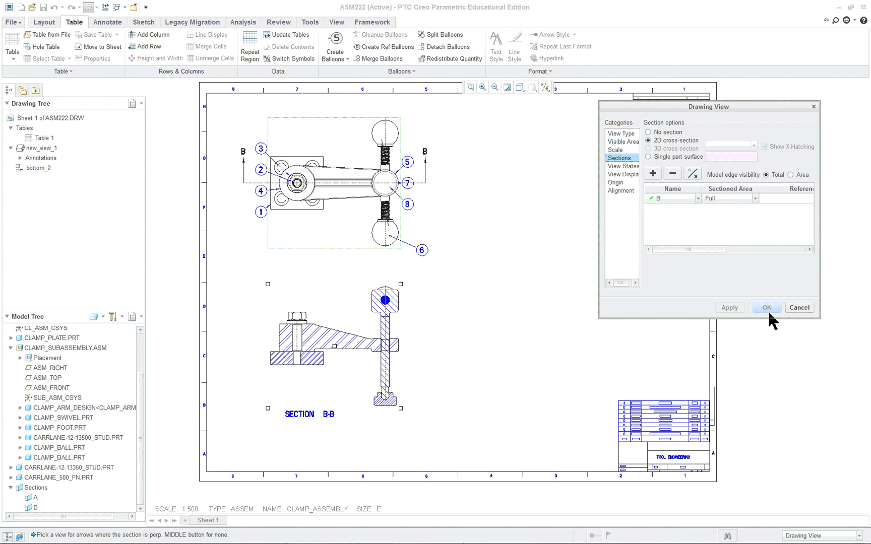
Cancel the Drawing View dialog and use Add Arrows on the section view for the B-B arrows
click(799, 307)
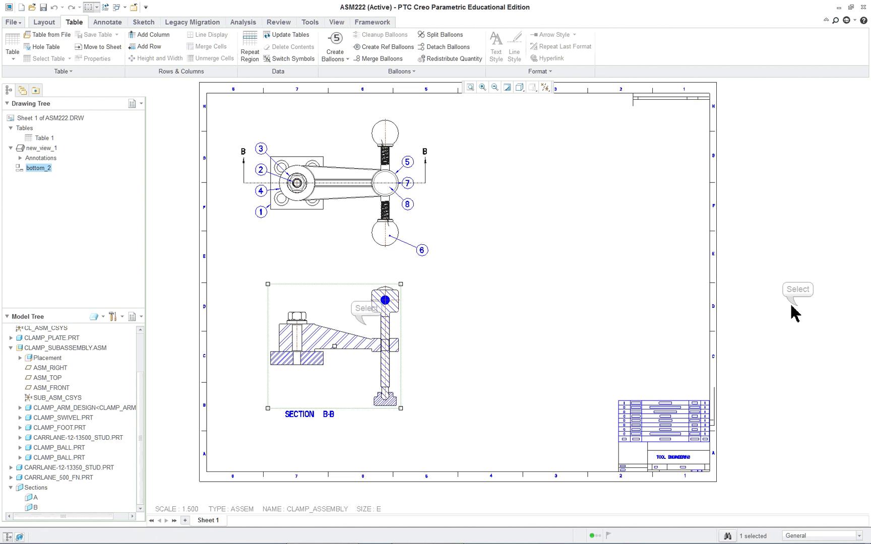
right_click(367, 327)
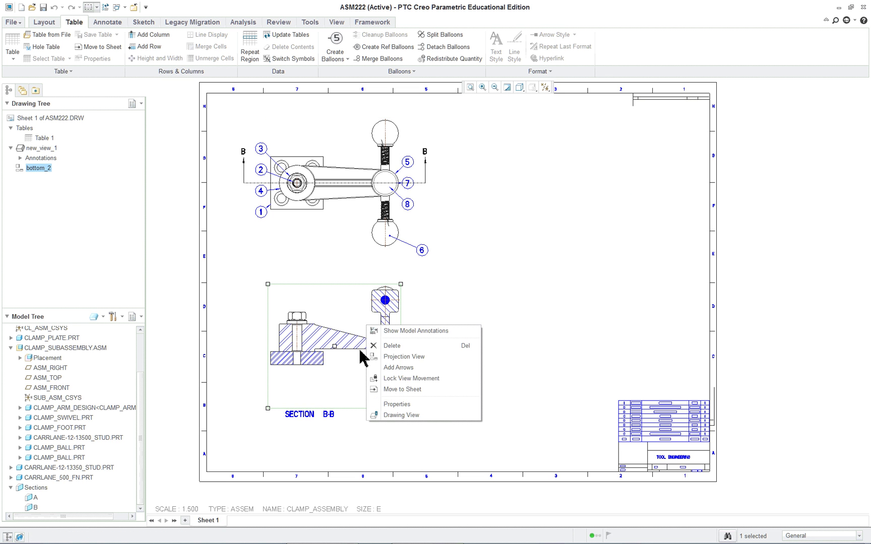
click(448, 367)
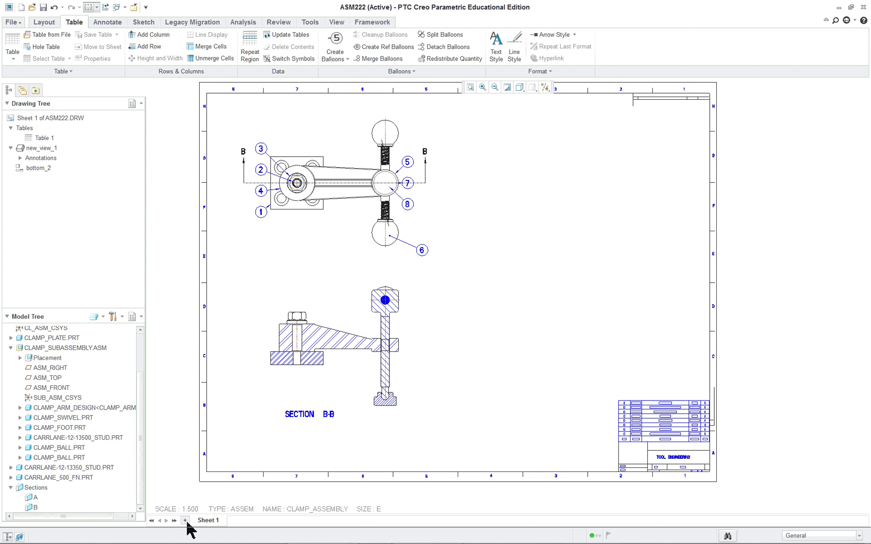
click(39, 23)
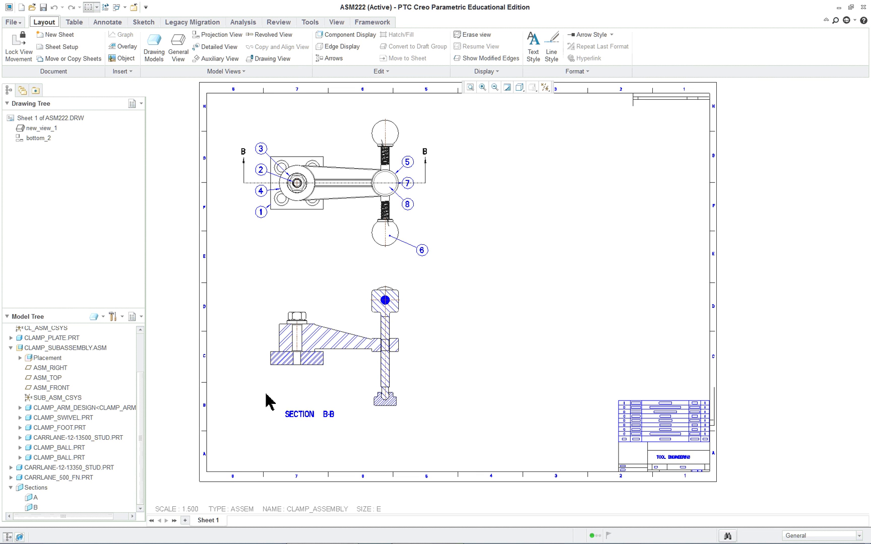
Add a new Sheet 2 to the drawing and zoom in
click(185, 520)
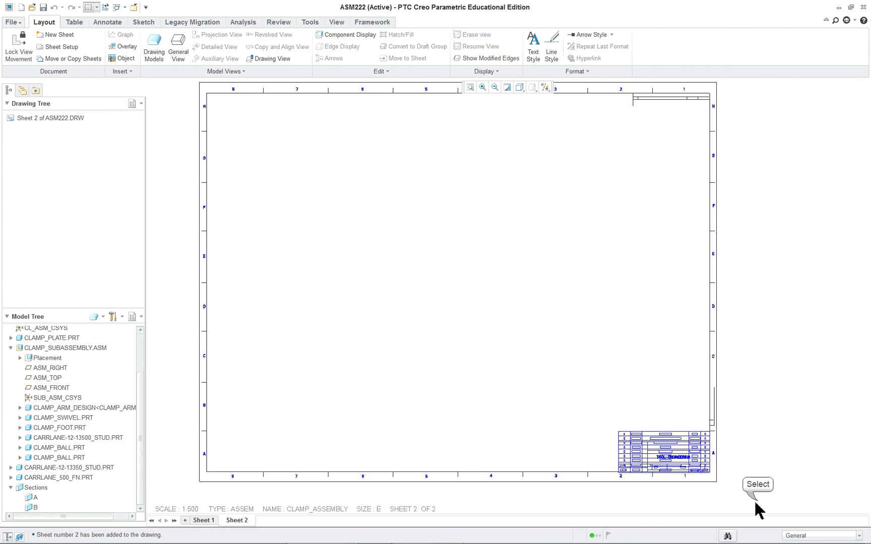
scroll(694, 500, down, 5)
scroll(675, 485, down, 2)
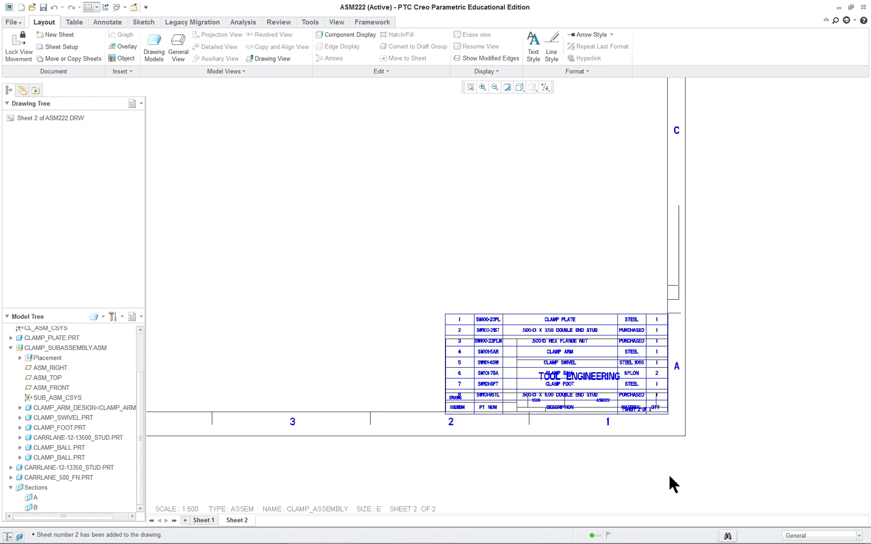
Move the BOM table (Table 1) up above the title block, then refit the sheet
click(74, 22)
mouse_move(365, 227)
mouse_down()
mouse_move(425, 318)
mouse_move(699, 475)
mouse_move(718, 476)
mouse_up()
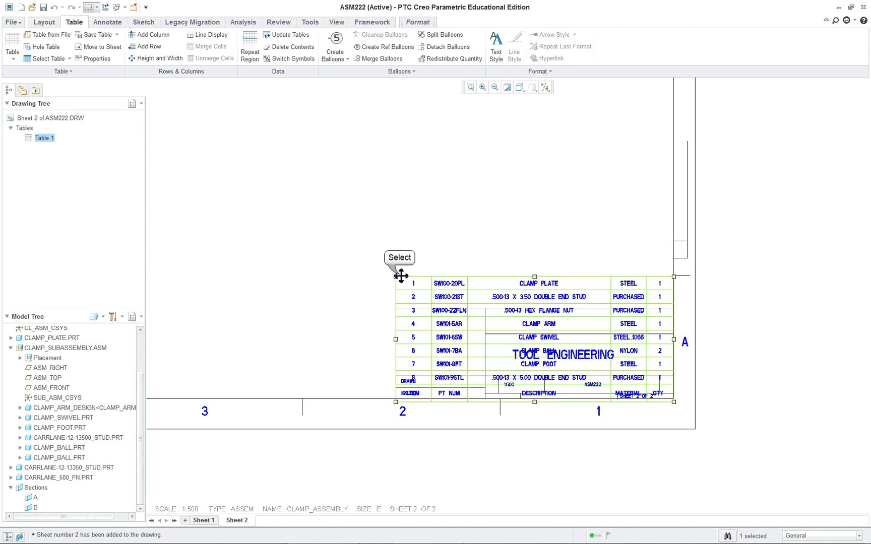
drag(401, 275, 395, 183)
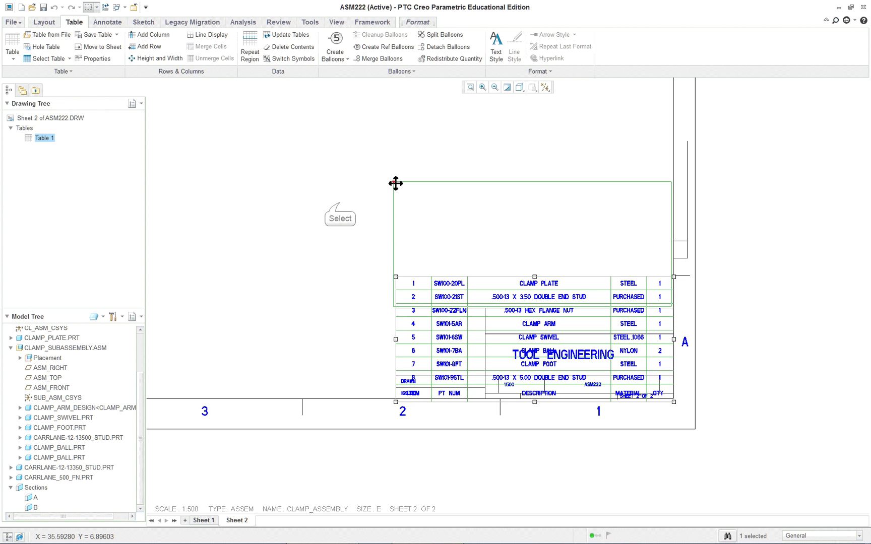
click(342, 209)
scroll(331, 257, down, 8)
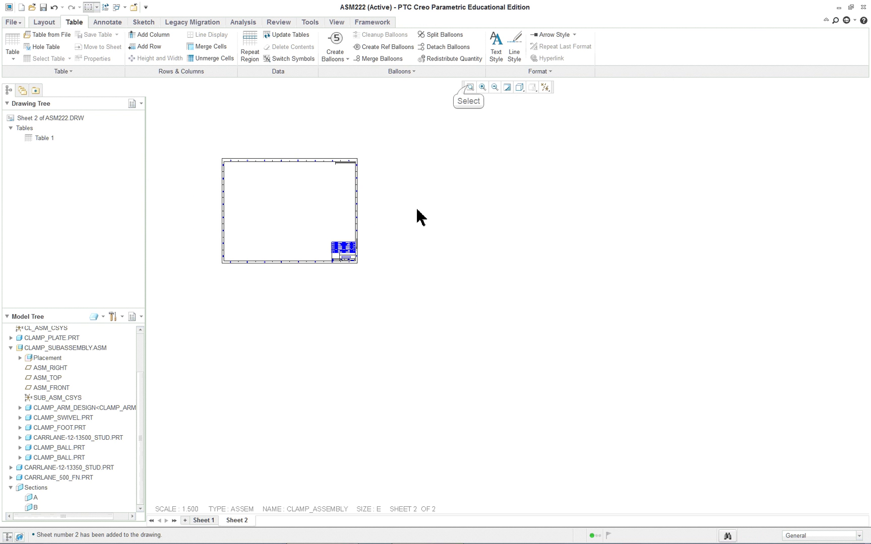
click(468, 89)
right_click(450, 233)
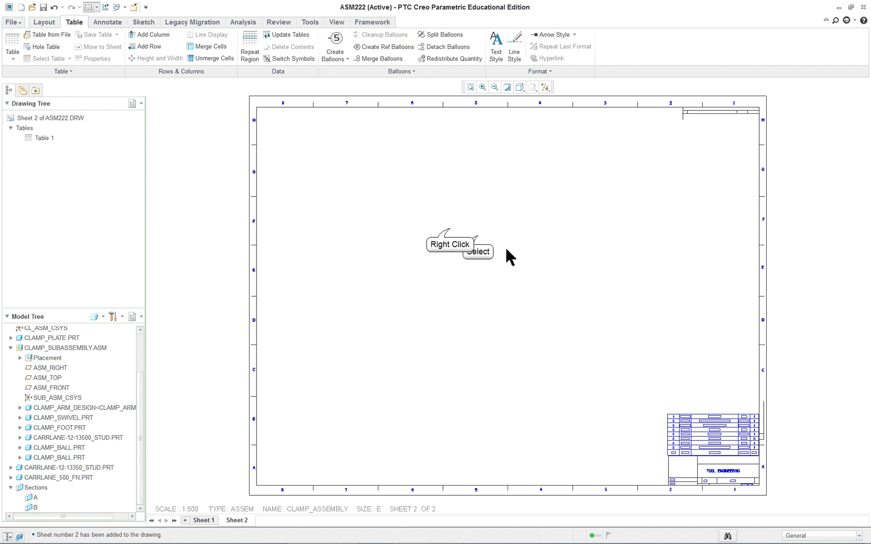
click(44, 22)
Start a General View on Sheet 2 using the COMB0001 combined state
right_click(362, 184)
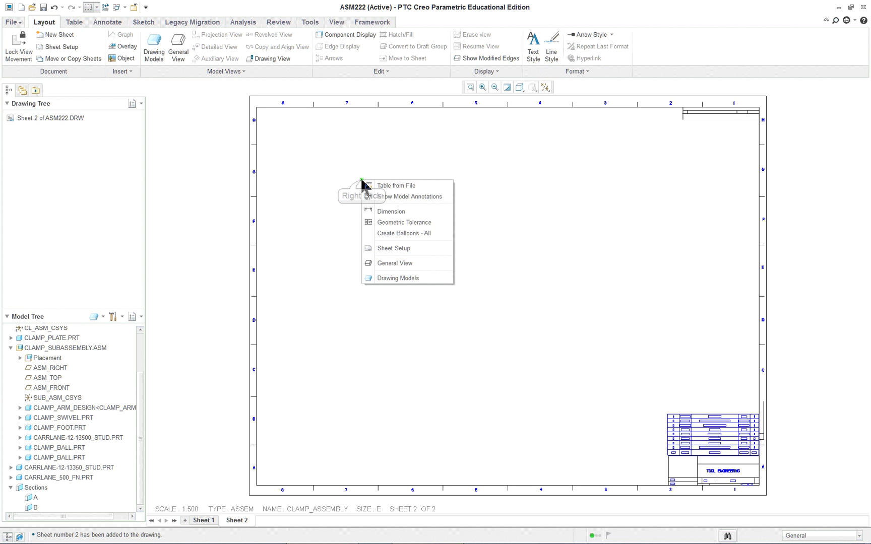
click(400, 263)
click(403, 255)
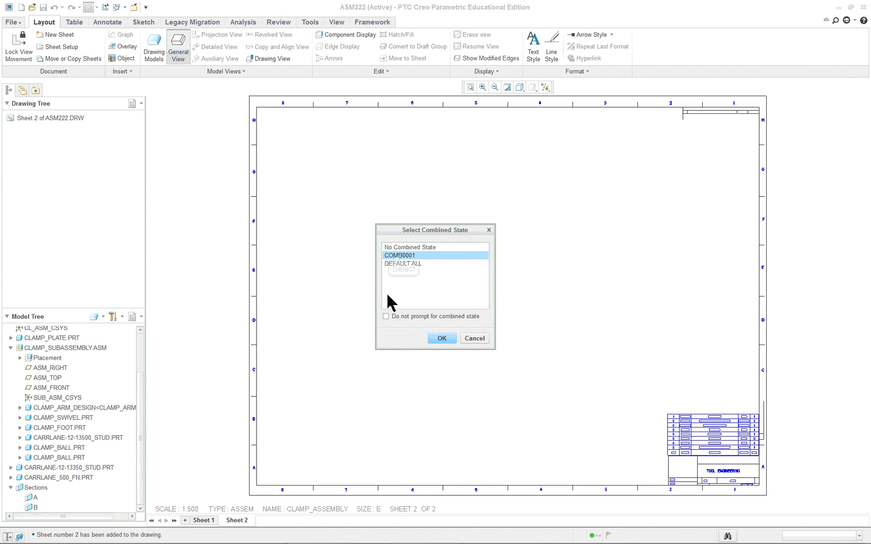
click(443, 340)
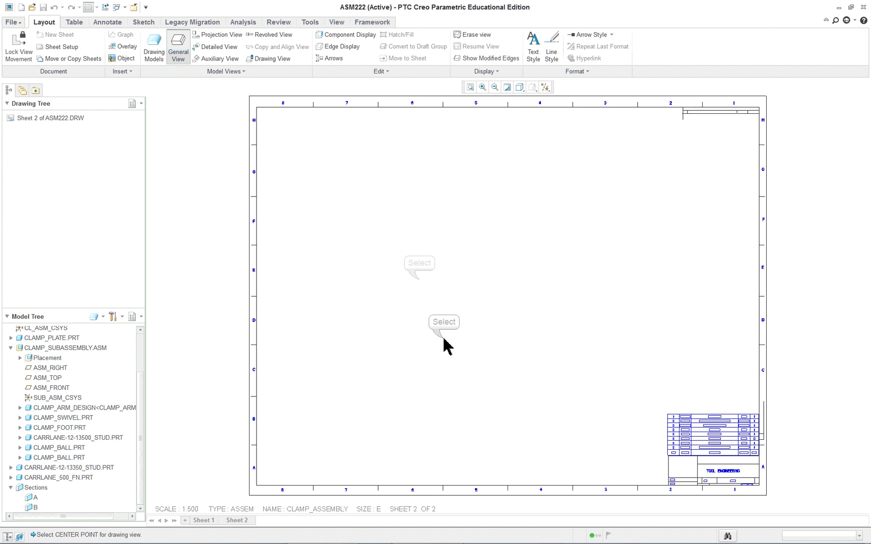
Place the new general view at the centre of Sheet 2
click(422, 287)
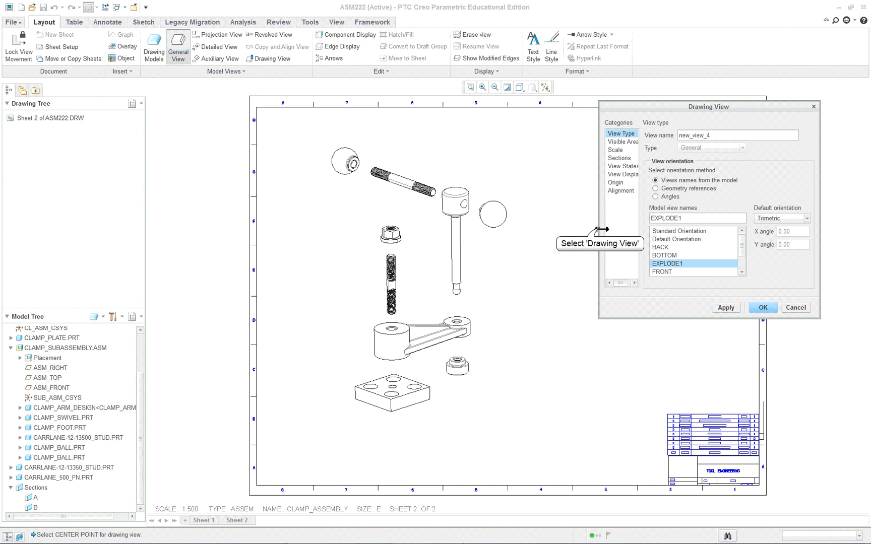
drag(602, 230, 549, 233)
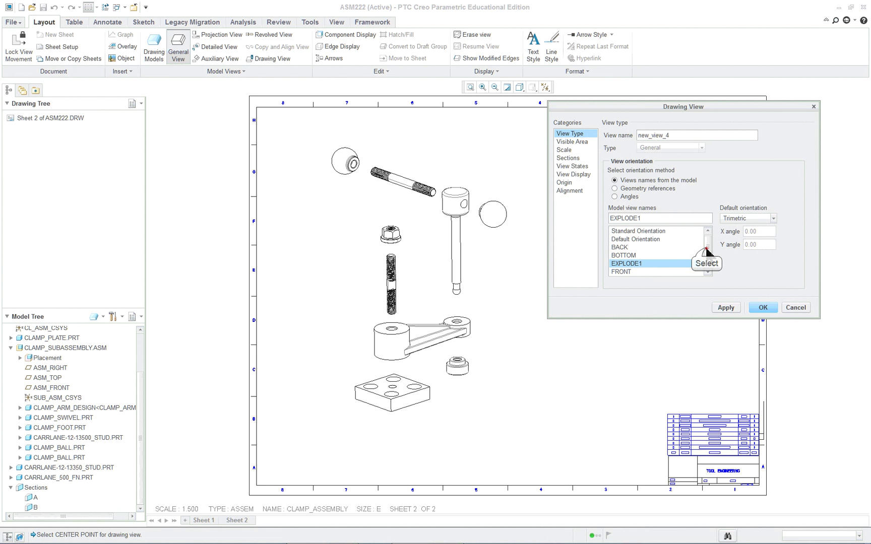
scroll(707, 250, down, 1)
click(575, 142)
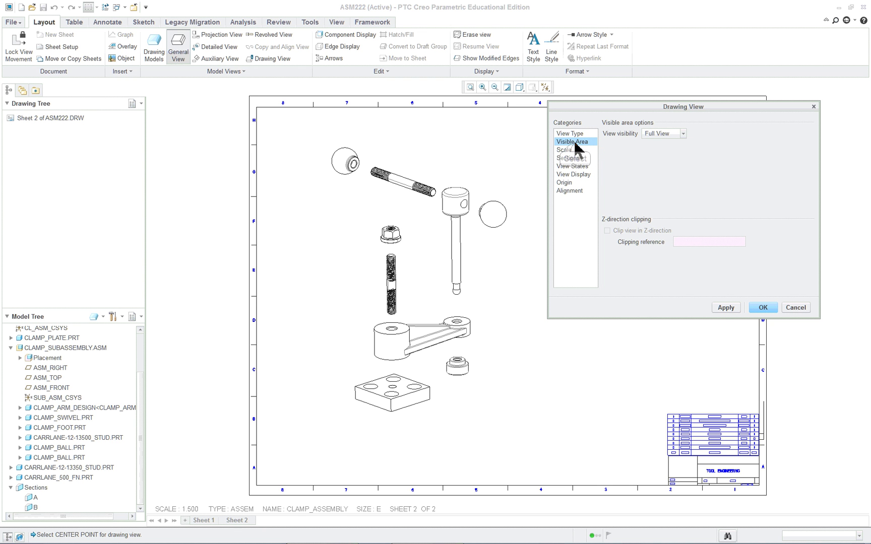
click(567, 150)
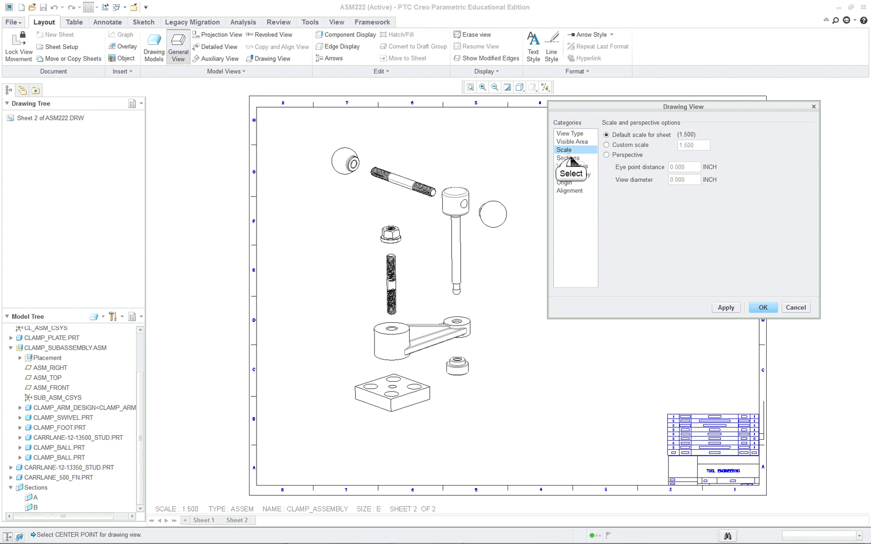
click(571, 158)
Set the view's assembly explode state to EXP0002, apply it, and close the dialog
click(572, 167)
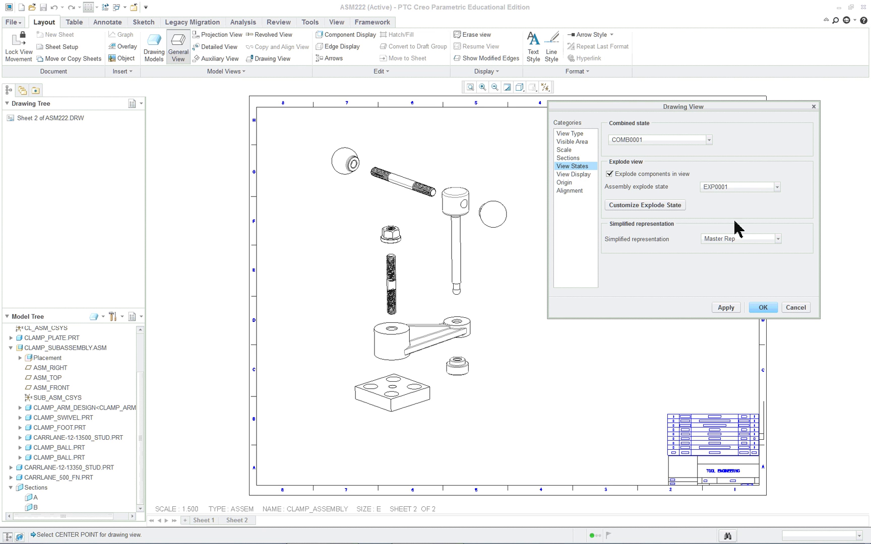
click(777, 187)
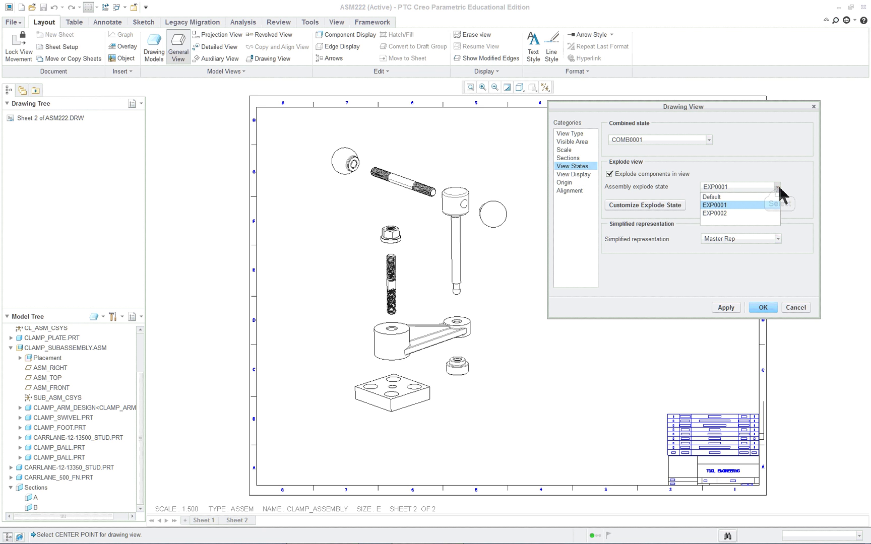
click(721, 214)
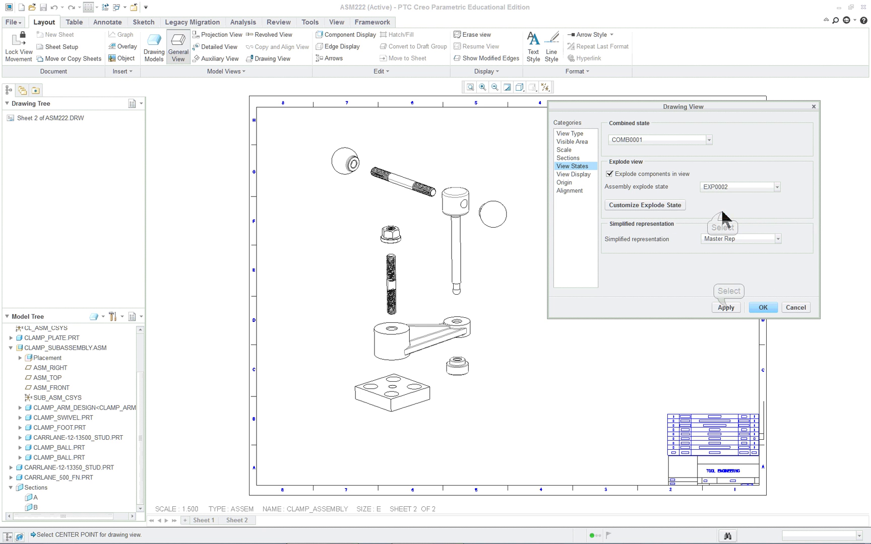
click(727, 308)
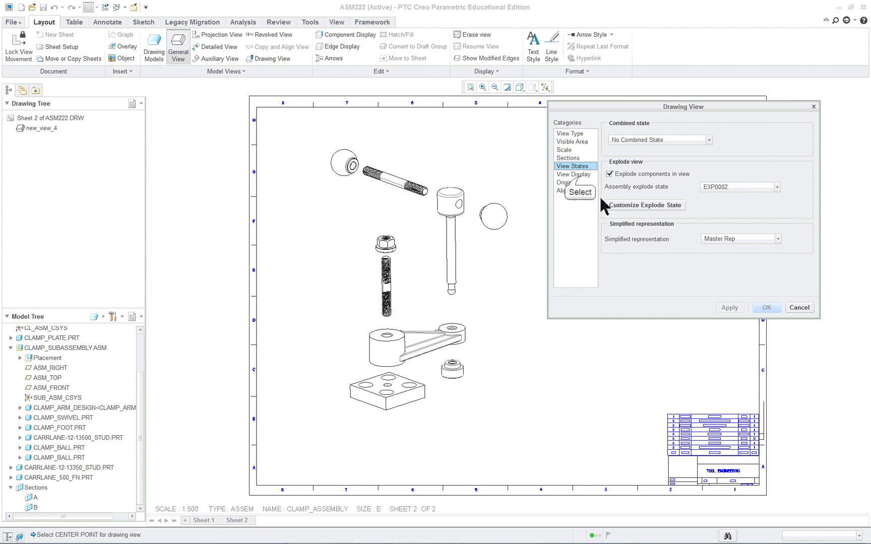
click(574, 174)
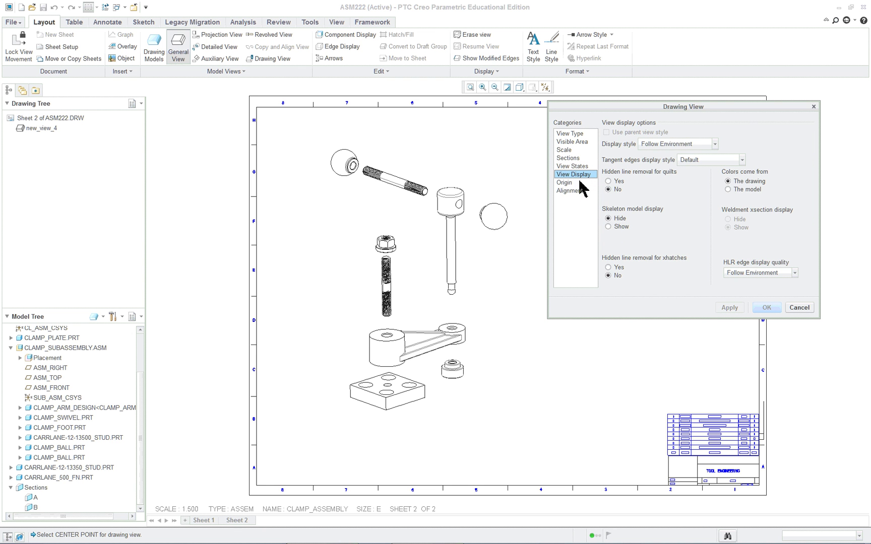
click(574, 166)
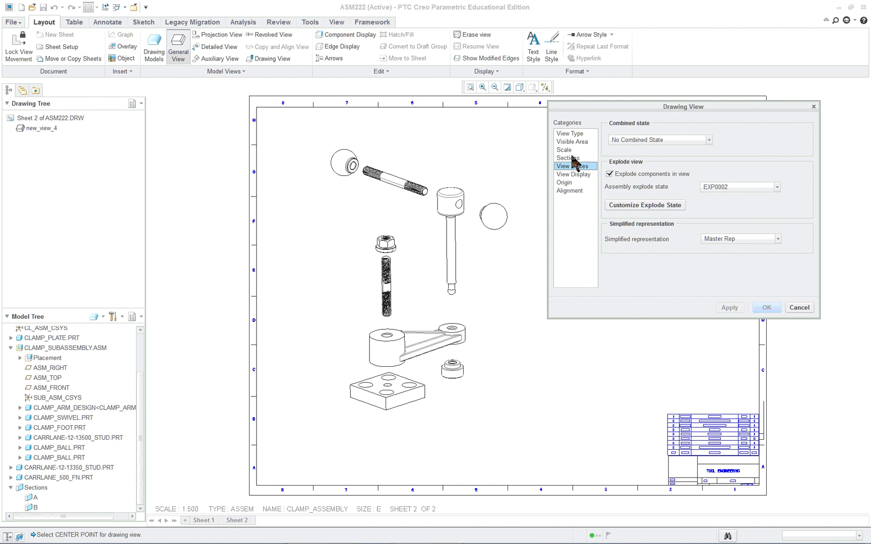
click(800, 308)
click(638, 248)
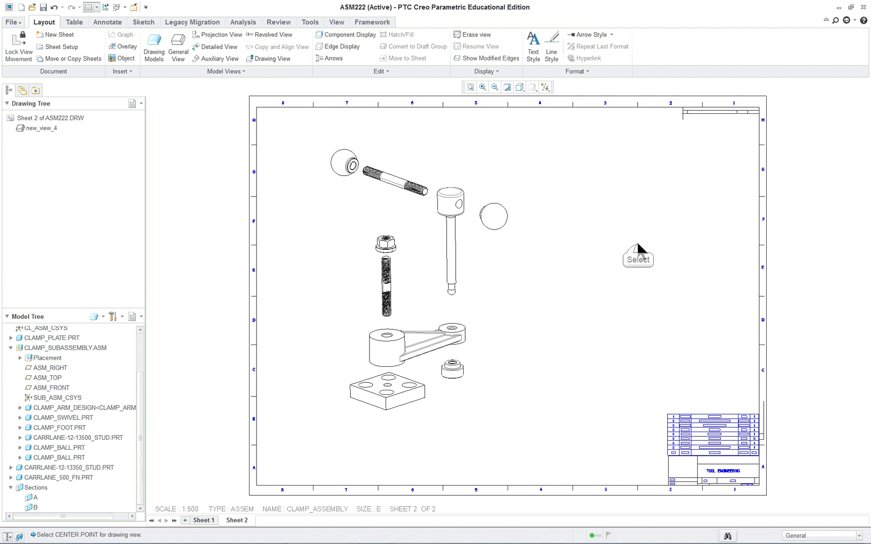
Choose Create Balloons - All from the Table tab's balloon options
click(73, 23)
click(335, 57)
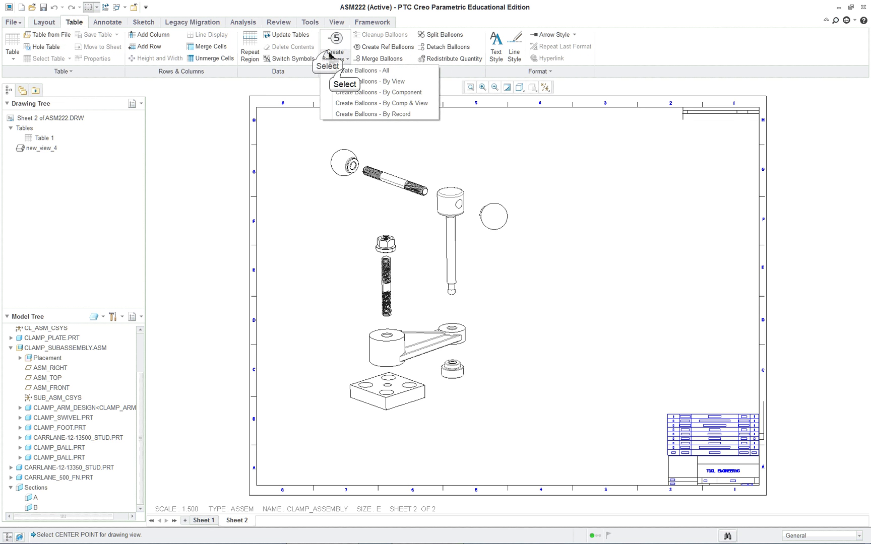
click(348, 70)
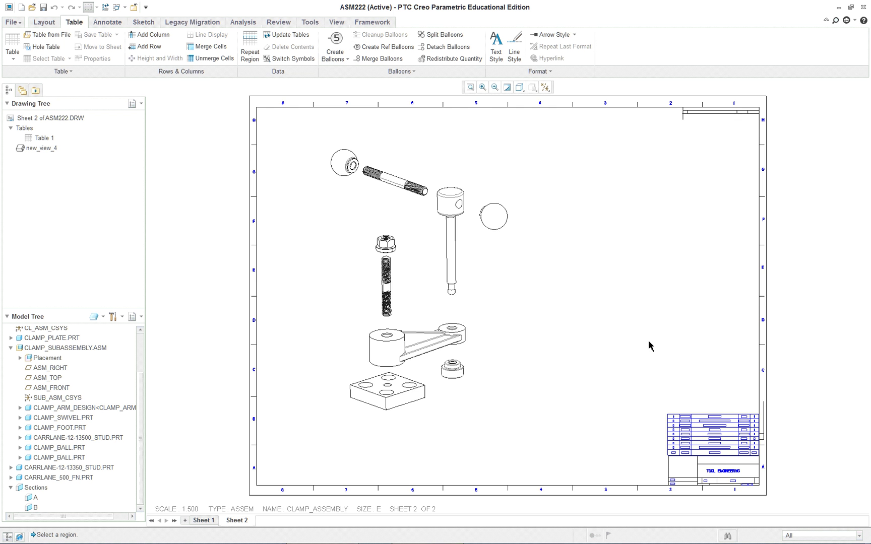
scroll(781, 471, down, 3)
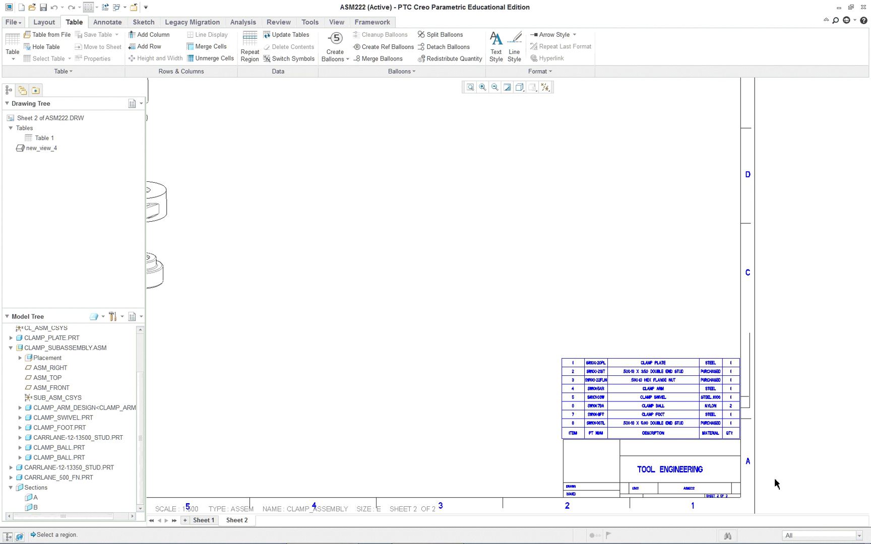
scroll(774, 482, down, 3)
scroll(767, 476, up, 7)
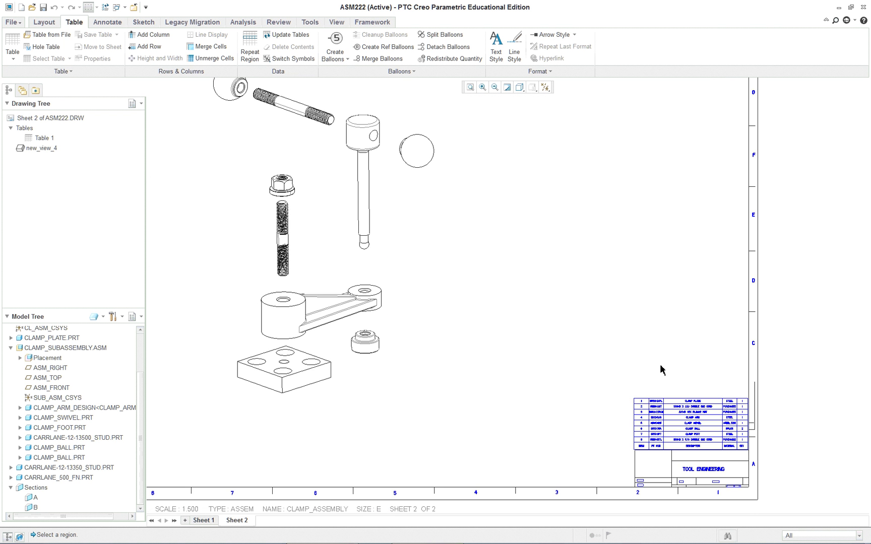
scroll(624, 224, down, 1)
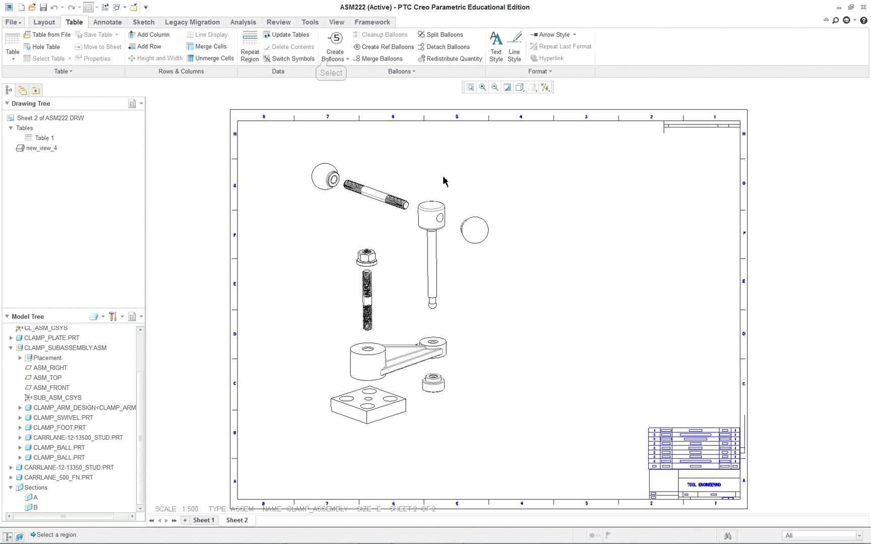
Try the By View and By Component balloon options, picking the BOM repeat region
click(333, 59)
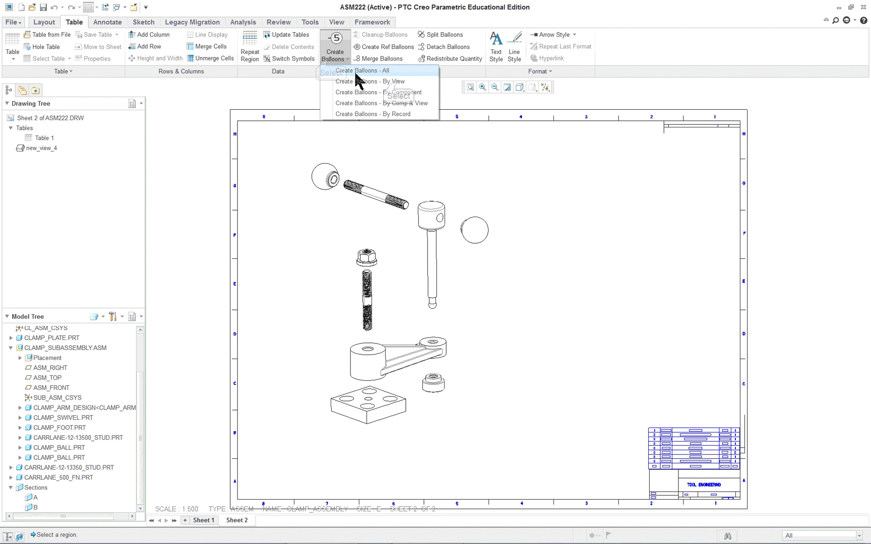
click(398, 82)
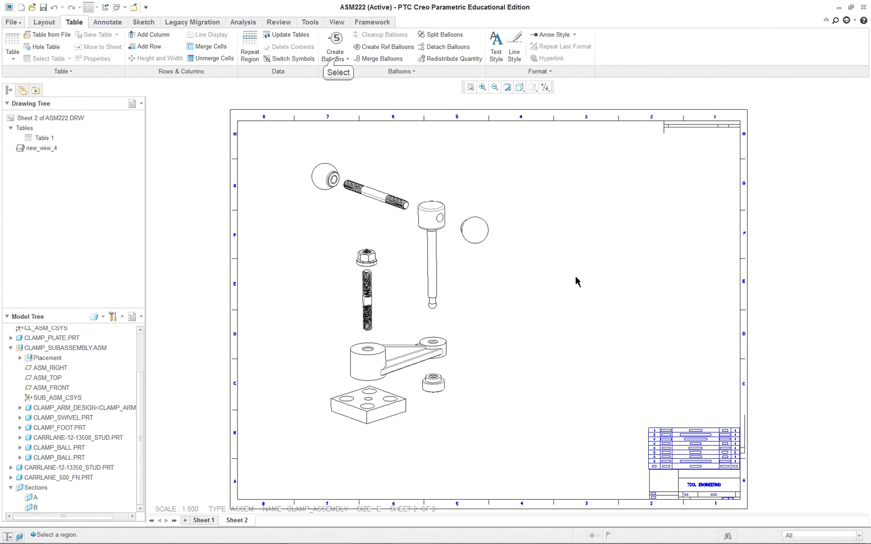
click(341, 60)
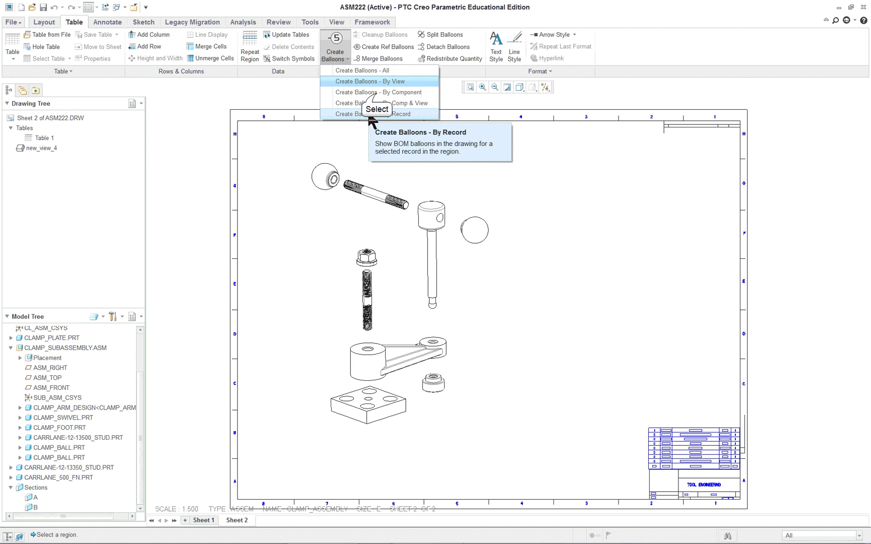
click(375, 93)
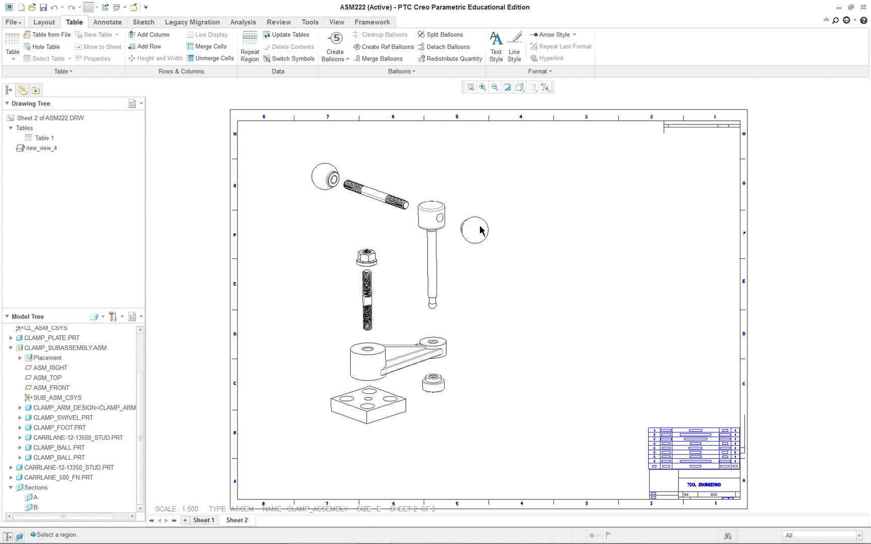
click(697, 446)
Run Create Balloons - All on the BOM repeat region, adding balloons 1–8 to the exploded view
click(335, 57)
click(350, 71)
click(698, 443)
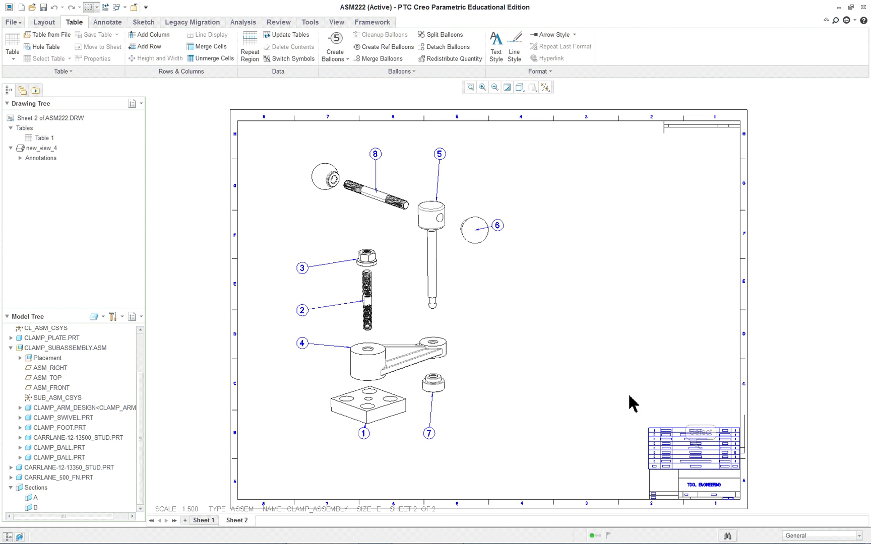
scroll(774, 514, down, 6)
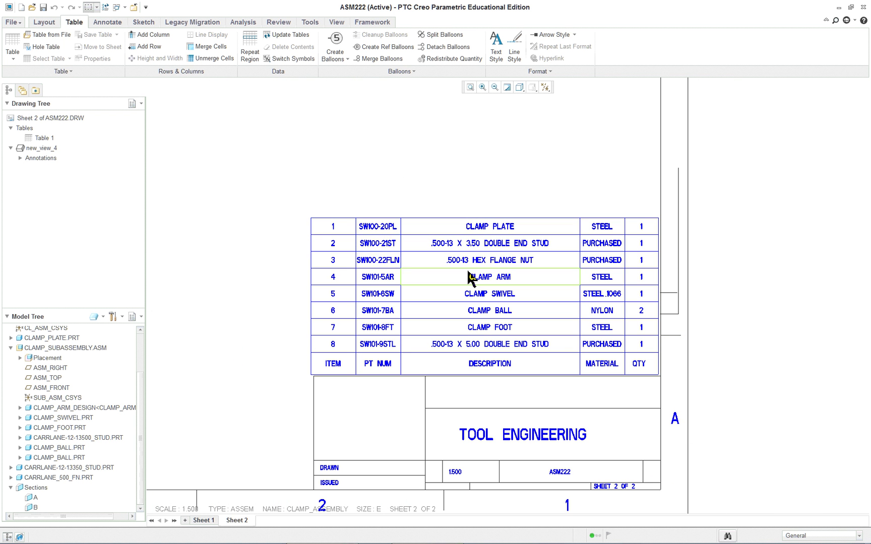
scroll(525, 297, up, 6)
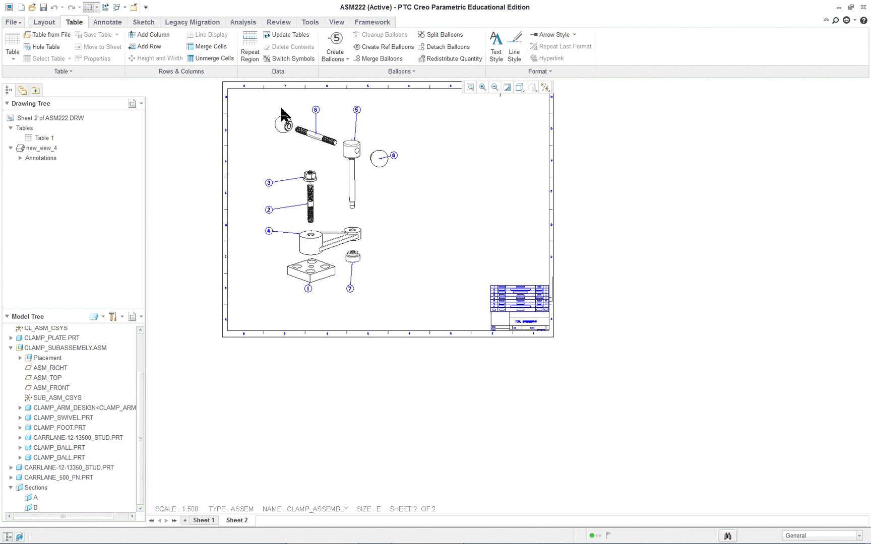
scroll(272, 97, down, 1)
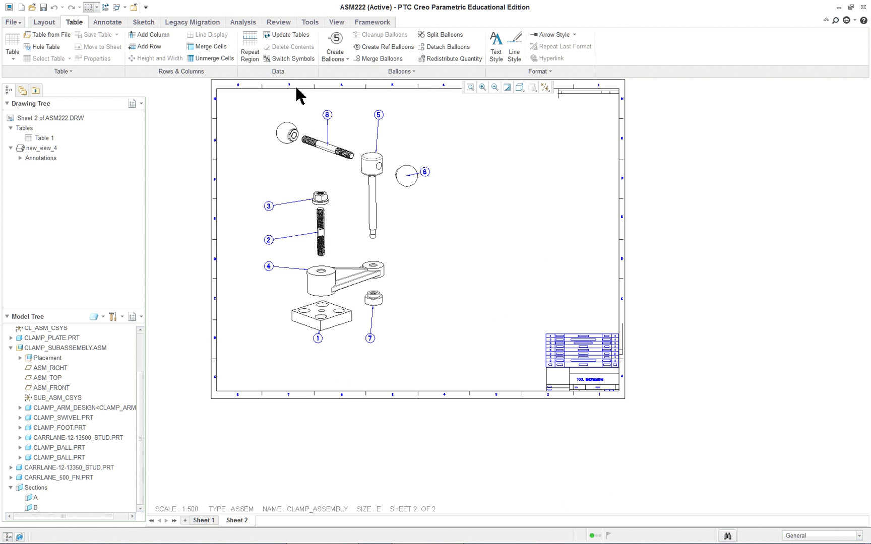
scroll(299, 94, down, 1)
scroll(298, 94, down, 1)
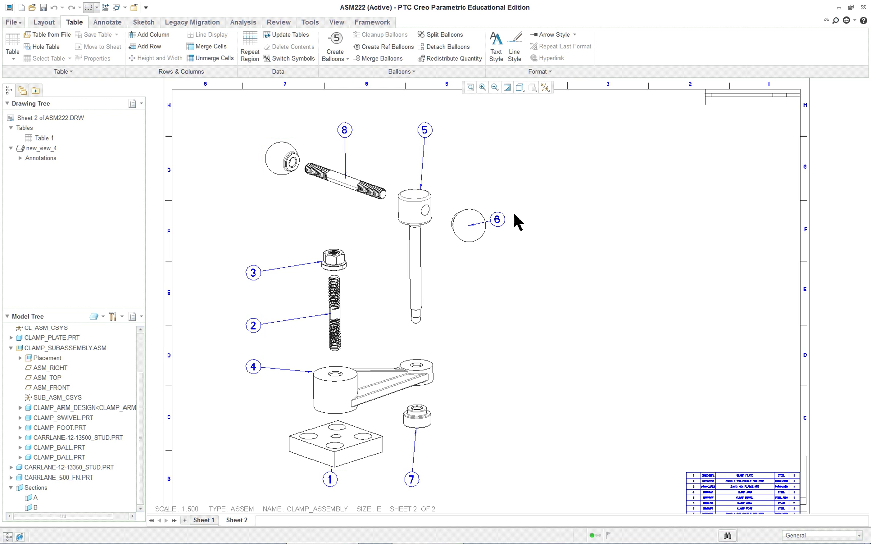
scroll(624, 365, up, 2)
scroll(754, 468, down, 3)
click(339, 56)
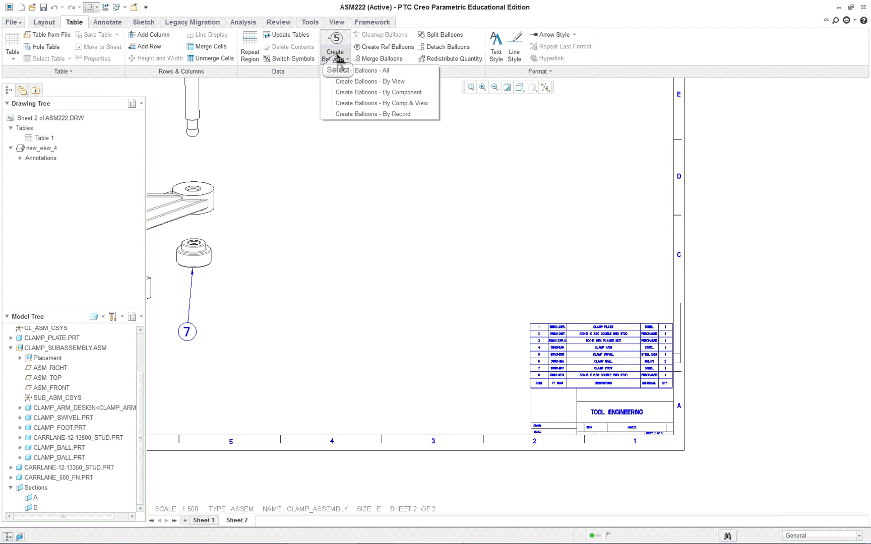
click(695, 288)
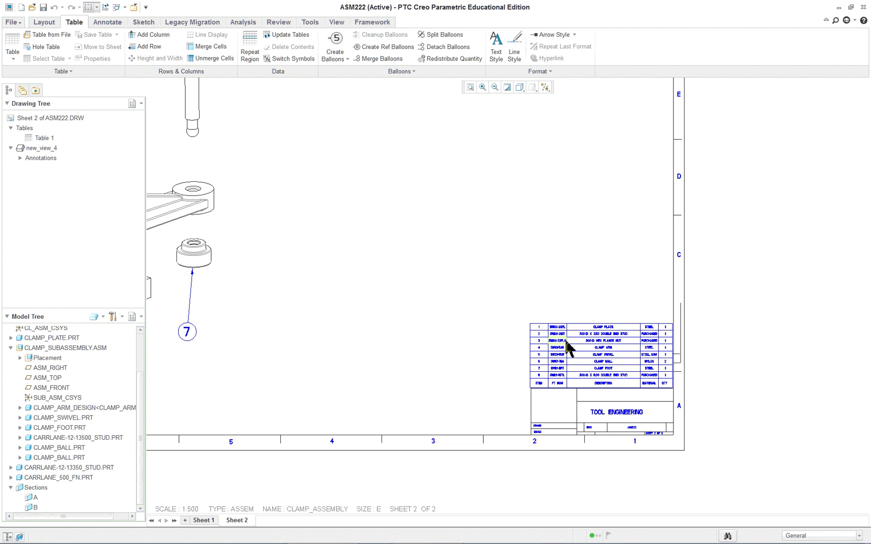
scroll(501, 322, down, 5)
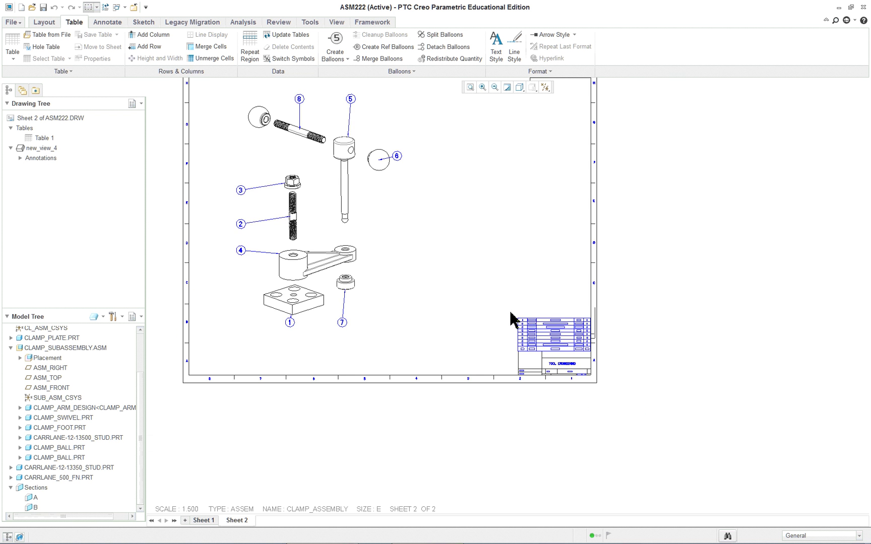
scroll(355, 170, up, 2)
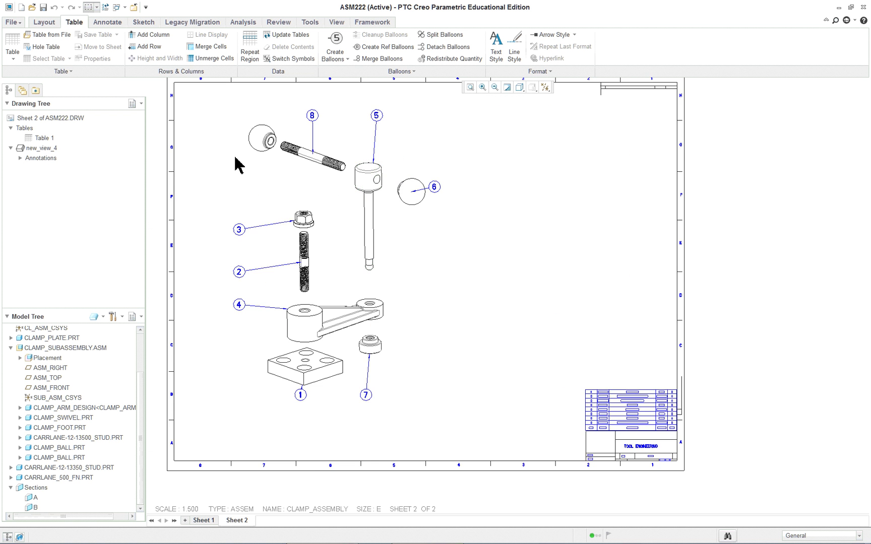
Try leader options on balloon 6, starting and then cancelling a jog
scroll(519, 213, up, 3)
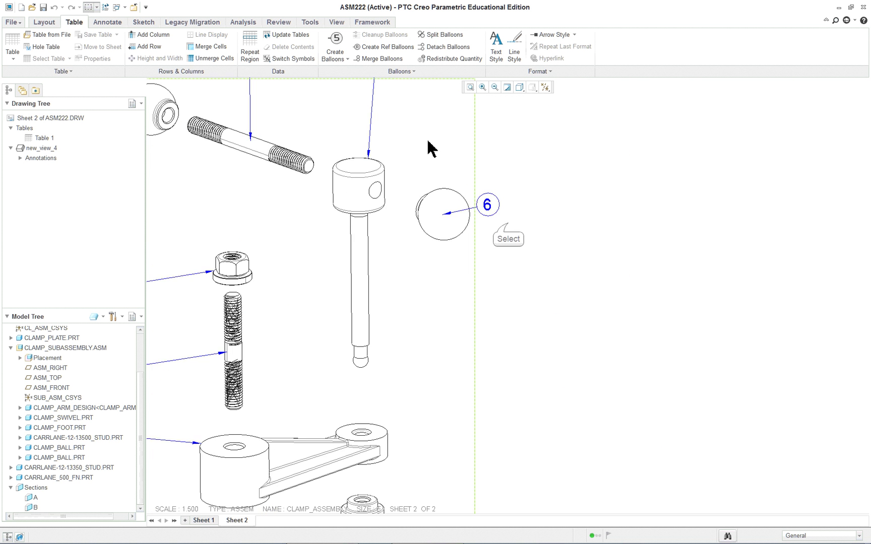
click(510, 228)
right_click(450, 235)
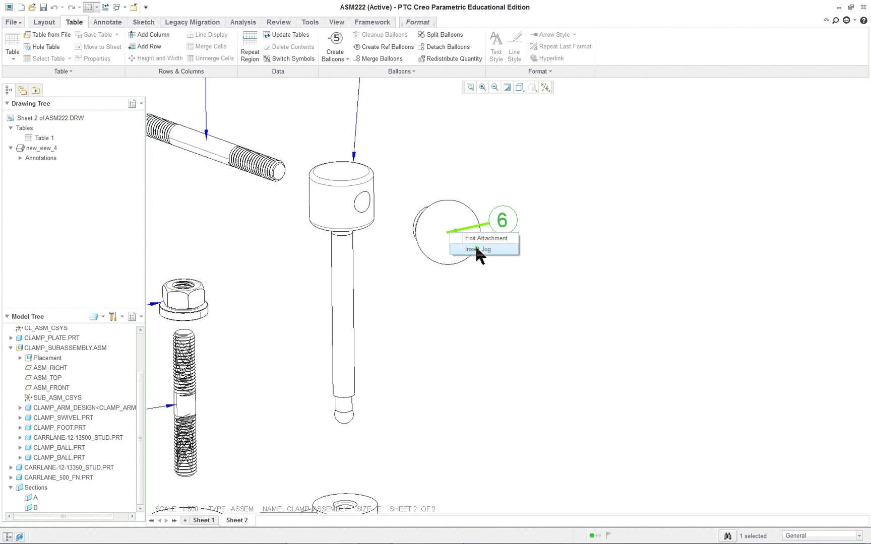
click(483, 250)
click(447, 234)
right_click(447, 235)
click(628, 318)
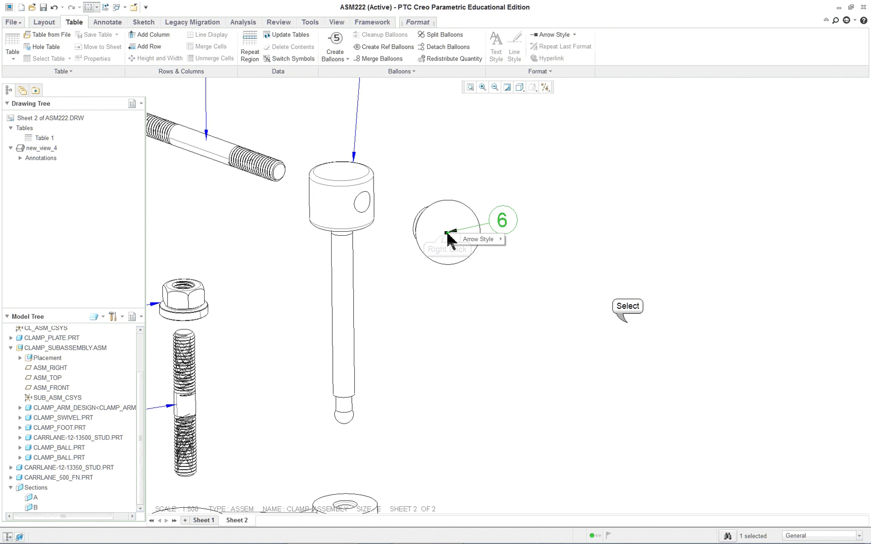
right_click(470, 234)
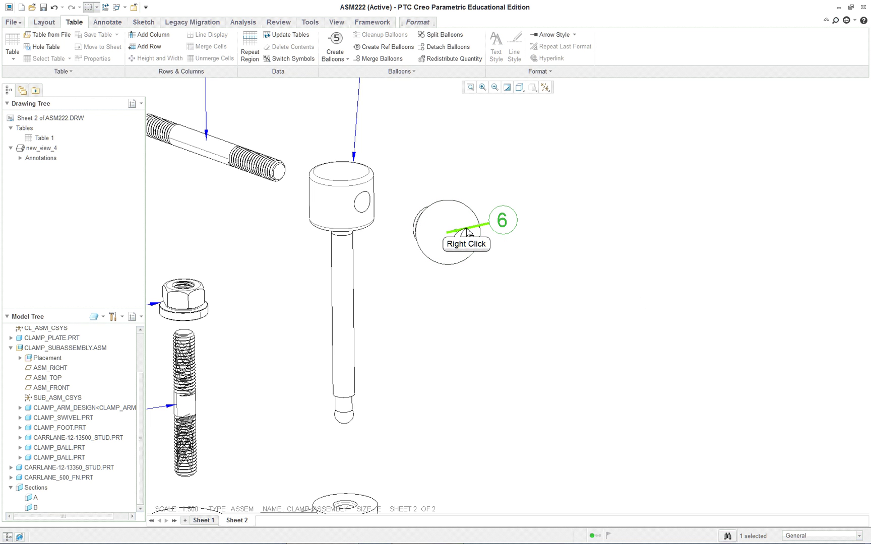
click(469, 234)
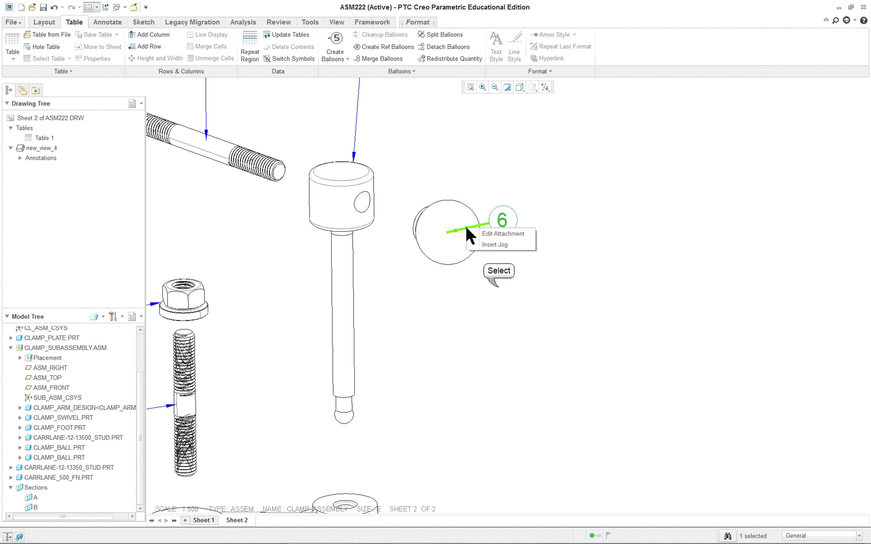
Change balloon 6's leader arrow style to Filled Dot on the clamp ball
right_click(464, 247)
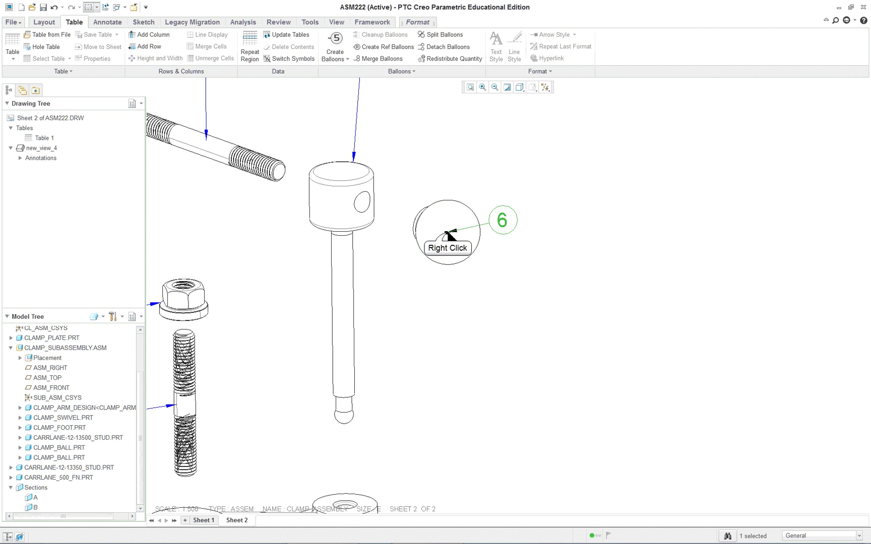
mouse_move(471, 242)
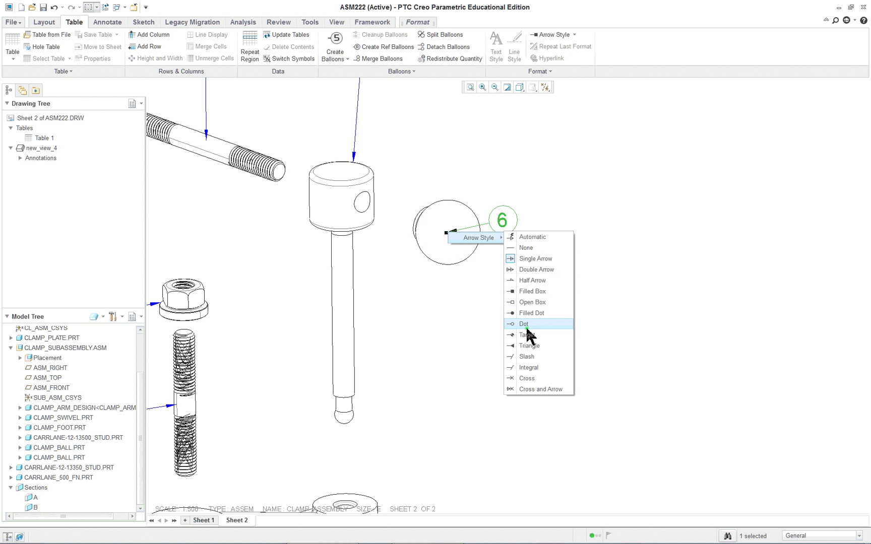
click(536, 316)
scroll(559, 328, up, 5)
scroll(610, 457, down, 3)
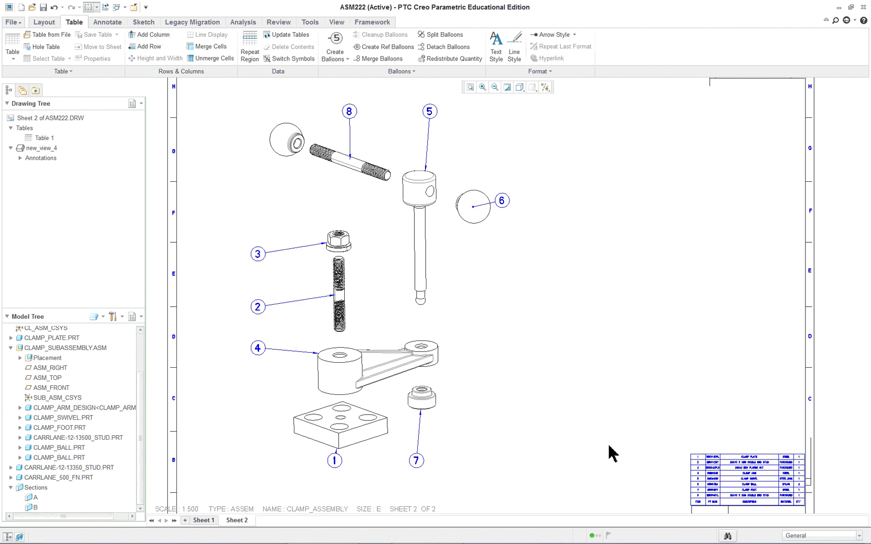
scroll(611, 449, up, 1)
middle_drag(617, 403, 570, 368)
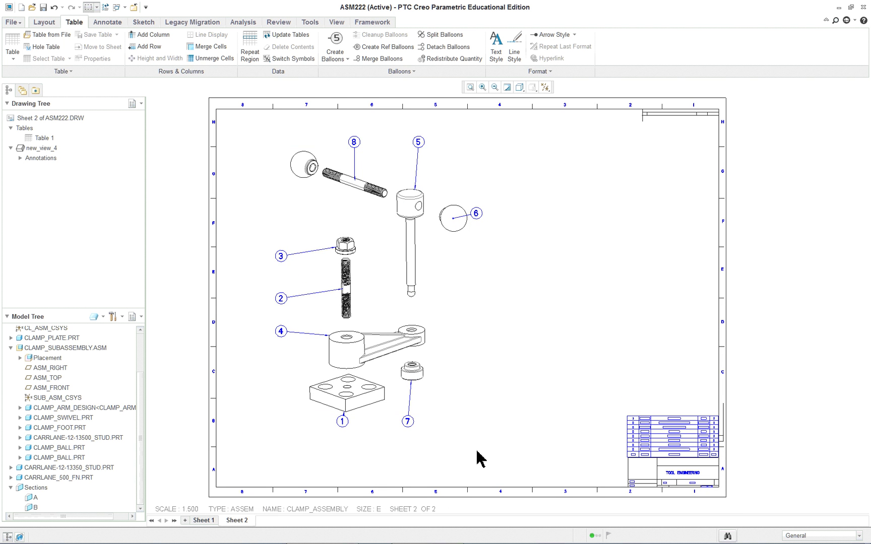
click(352, 144)
Open the exploded view new_view_4's properties and review its categories
click(441, 281)
double_click(442, 281)
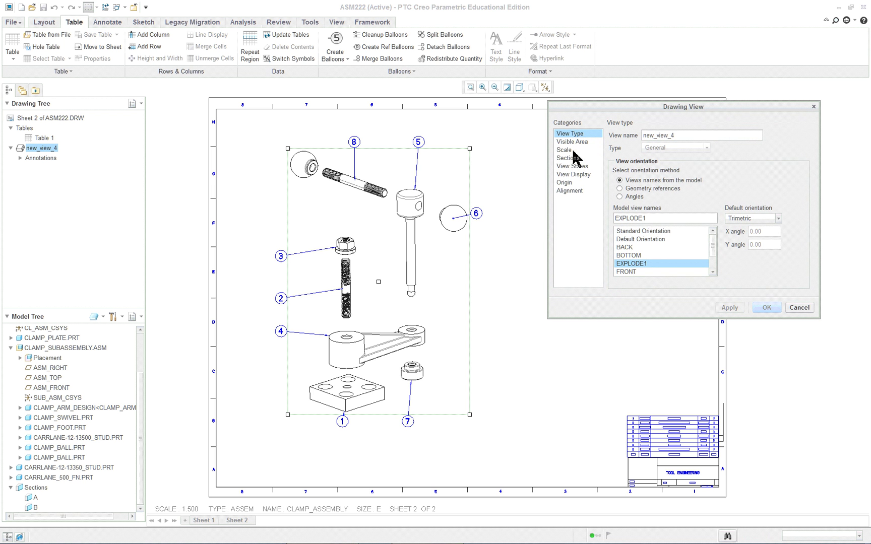
click(568, 174)
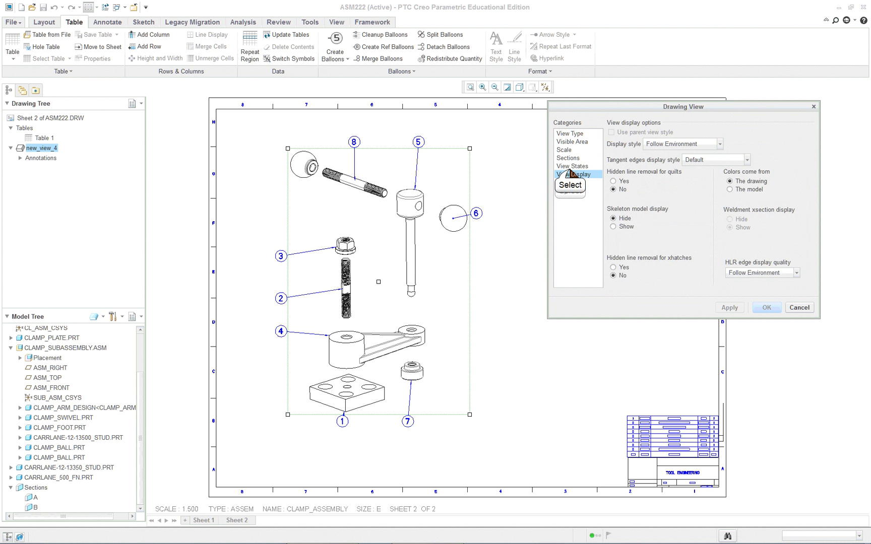
click(571, 165)
click(566, 149)
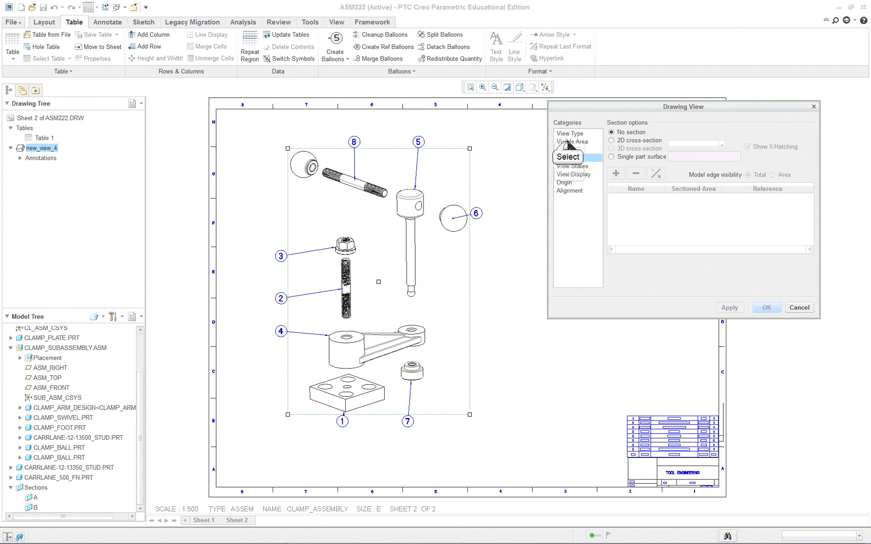
click(568, 142)
click(570, 134)
click(704, 113)
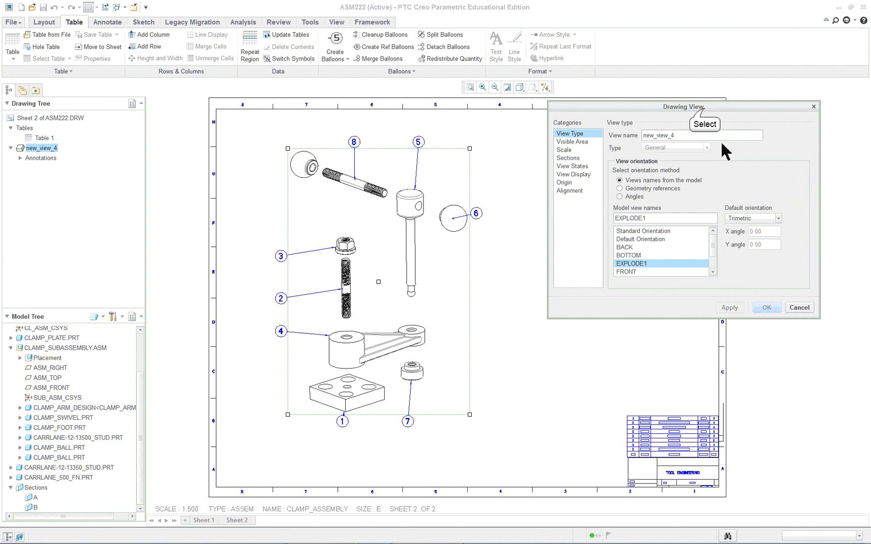
drag(704, 108, 681, 109)
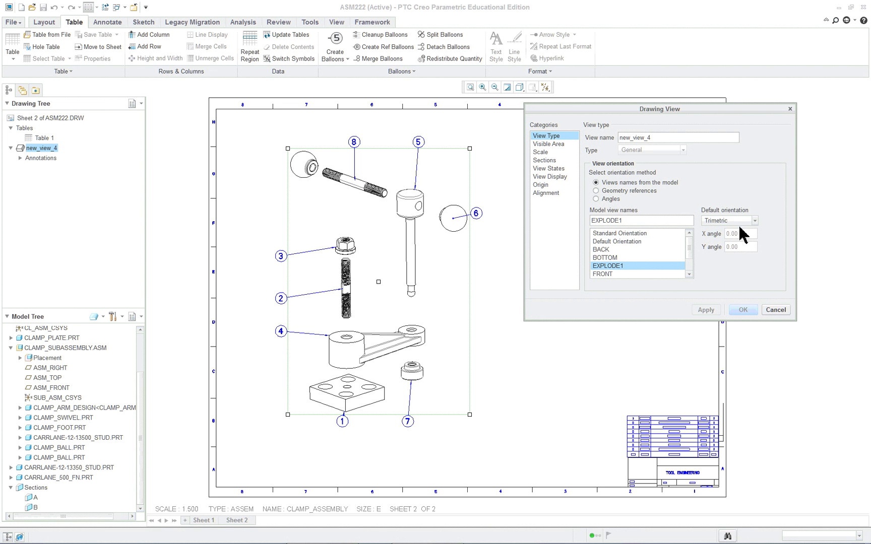
Orient the view by Angles with a 5° normal rotation, apply, and close
click(623, 198)
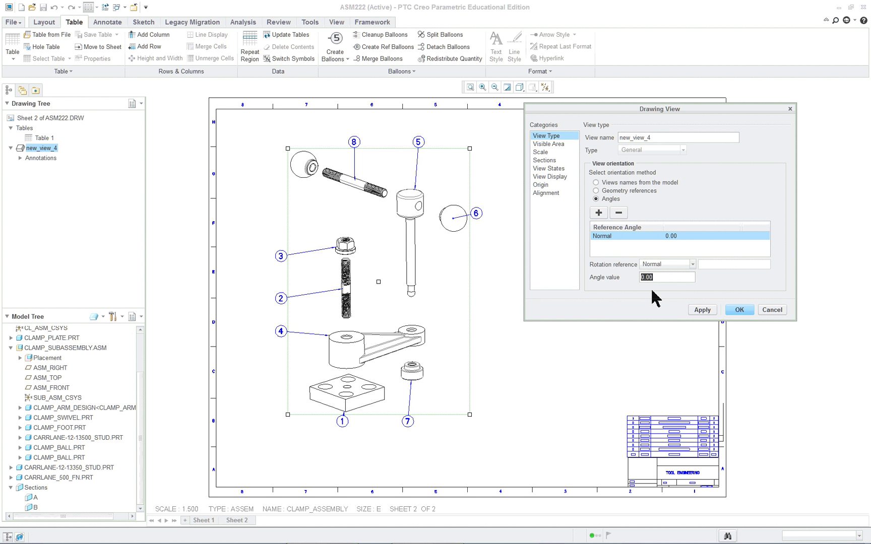
text(5)
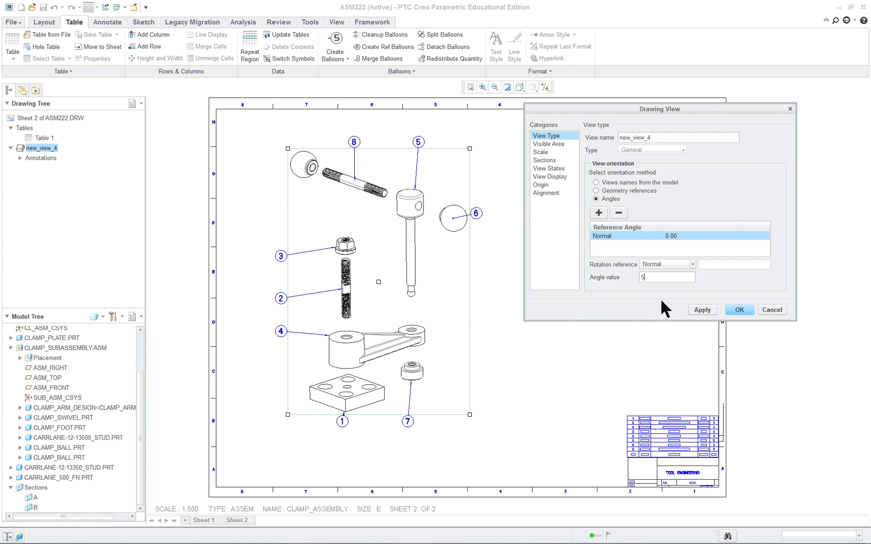
click(703, 311)
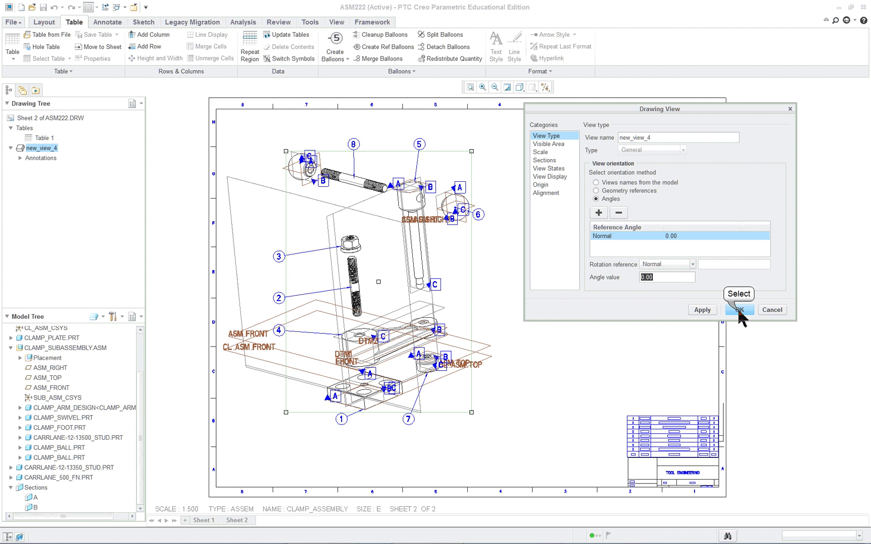
click(739, 309)
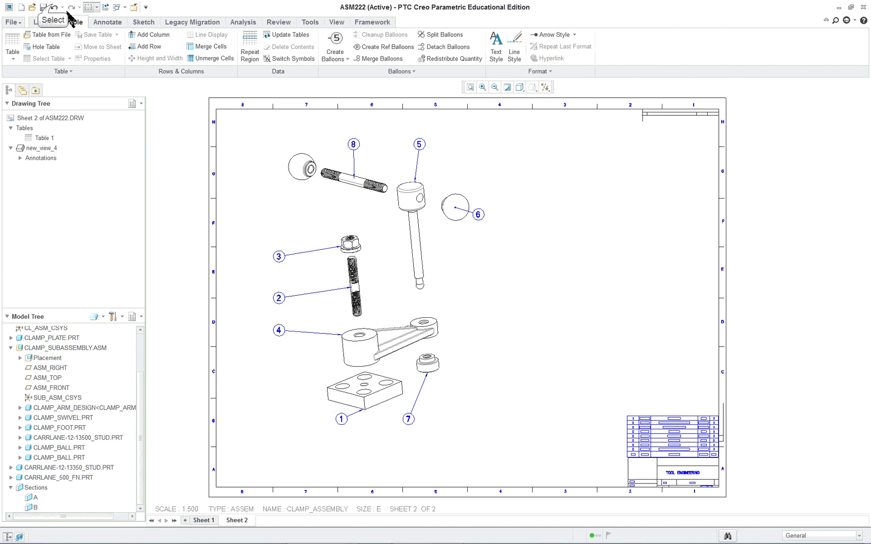
Import clamp_subassembly-.drw through Insert > Import Drawing/Data as the third sheet
click(52, 7)
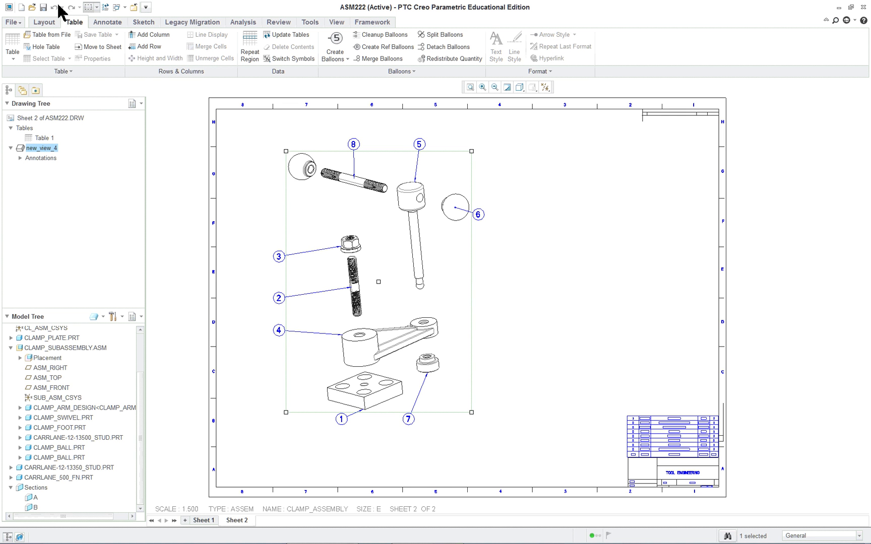
click(609, 265)
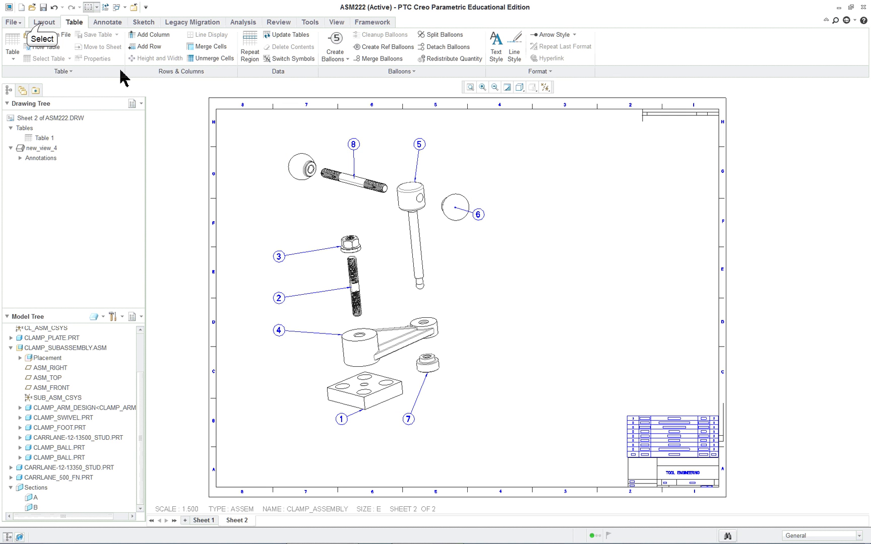
click(43, 23)
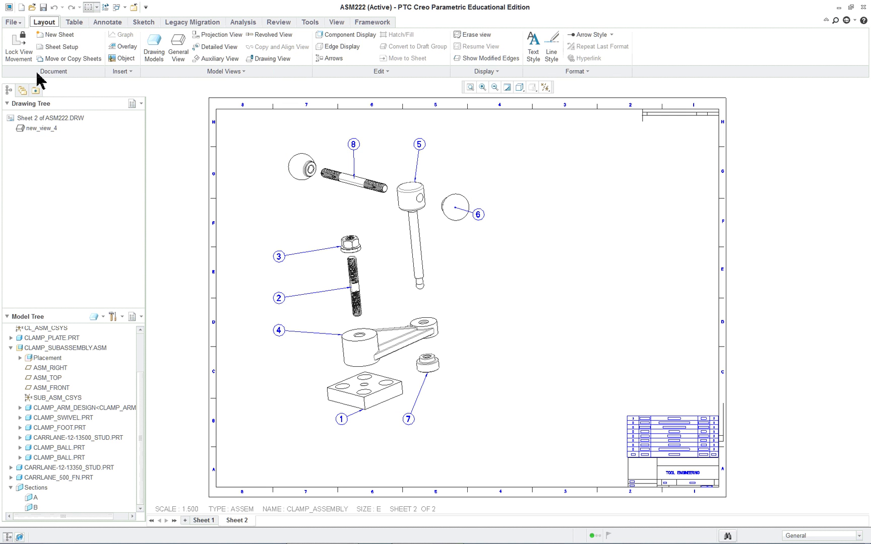
click(132, 76)
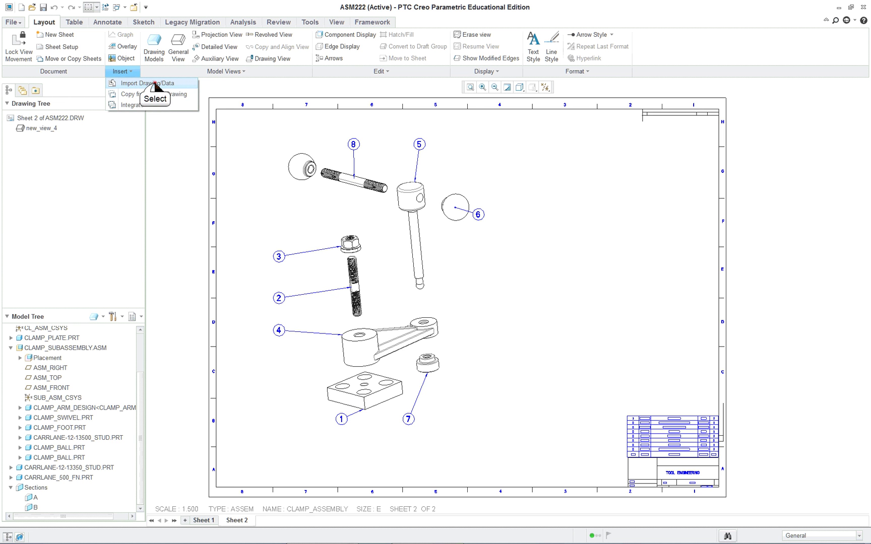
click(134, 83)
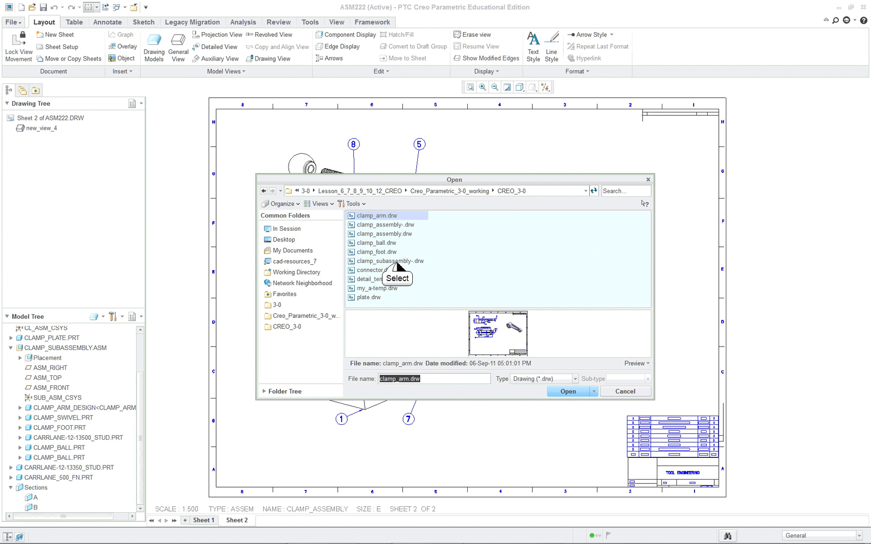
click(402, 262)
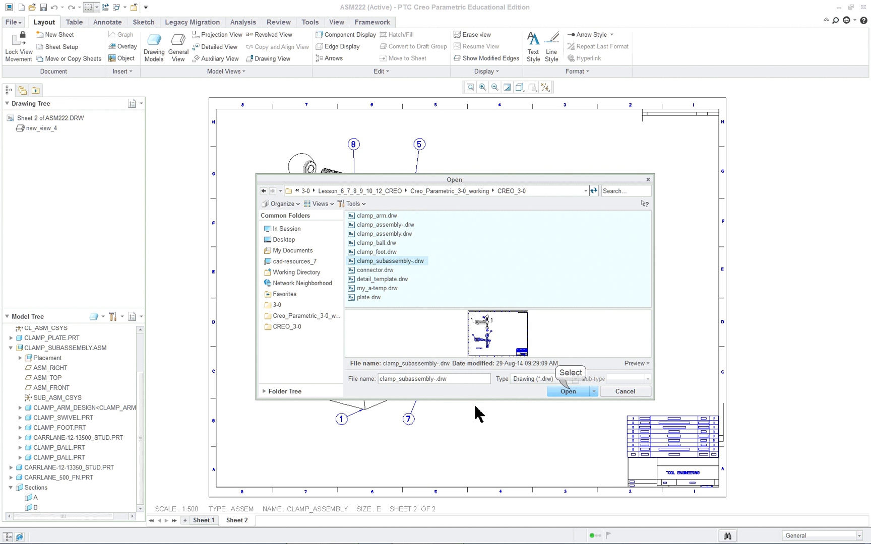
click(568, 391)
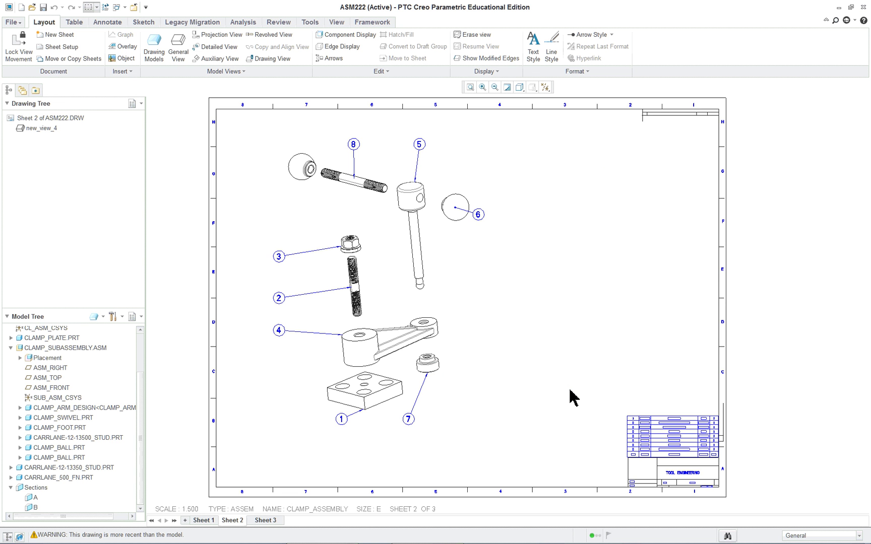
Review the existing sheets, switching from Sheet 3 to Sheet 1 and back to Sheet 3
click(276, 530)
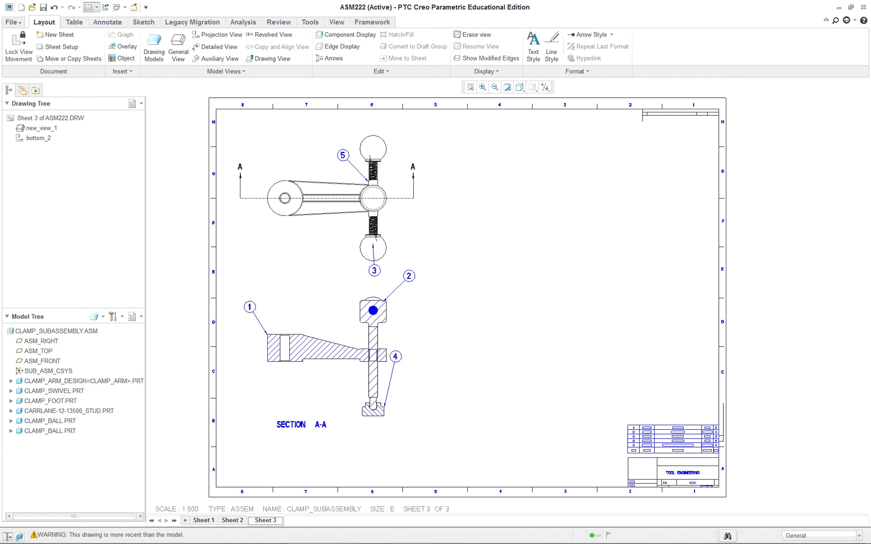
click(235, 526)
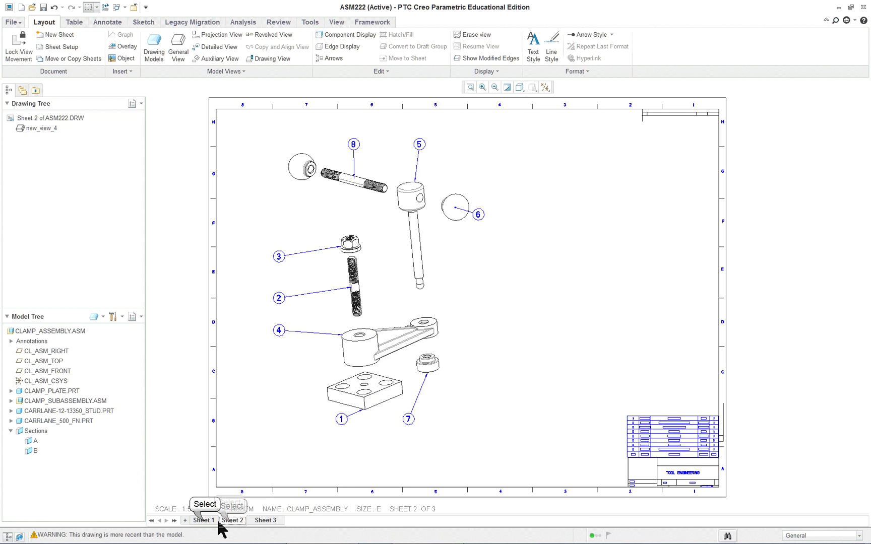
click(207, 521)
click(232, 521)
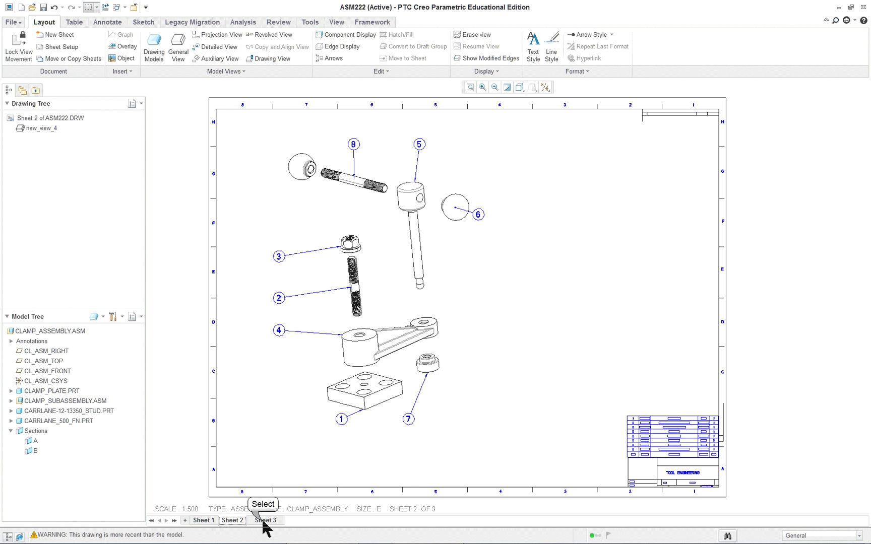
click(264, 521)
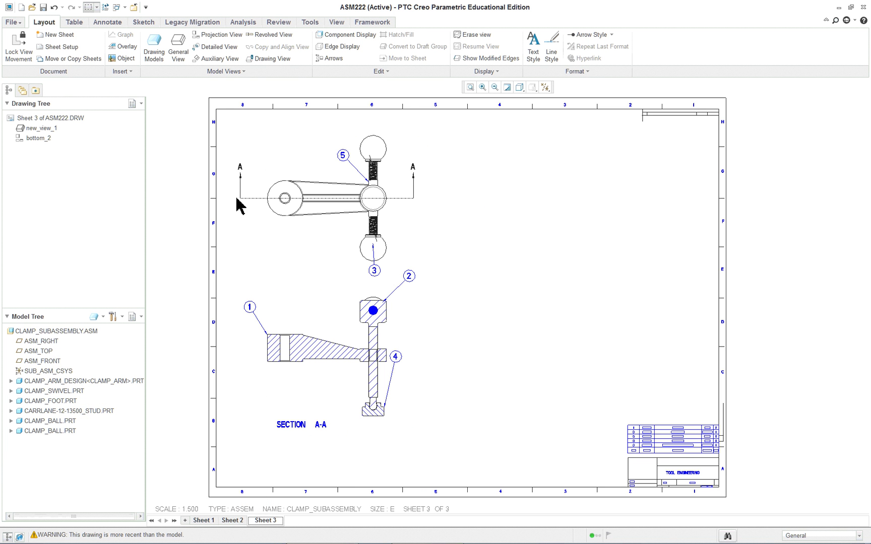
Import clamp_ball.drw via Import Drawing/Data as a new sheet
click(130, 73)
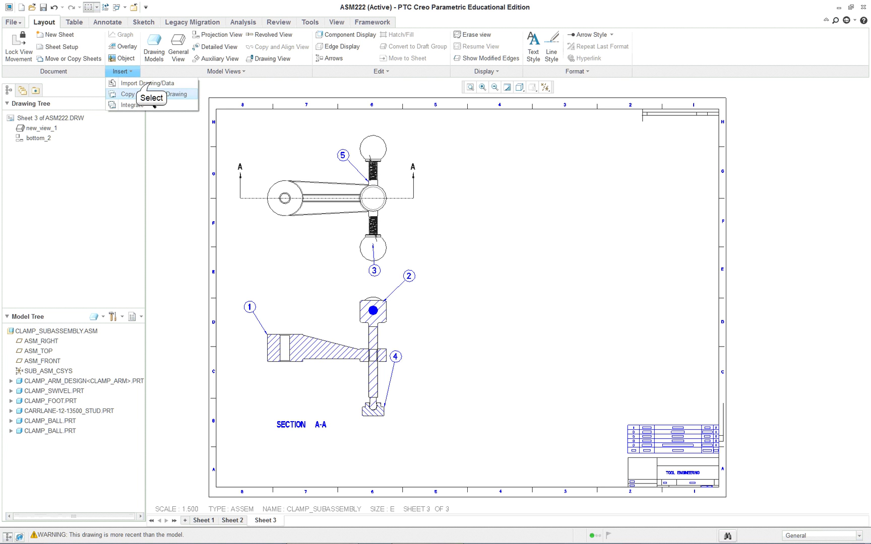
click(147, 83)
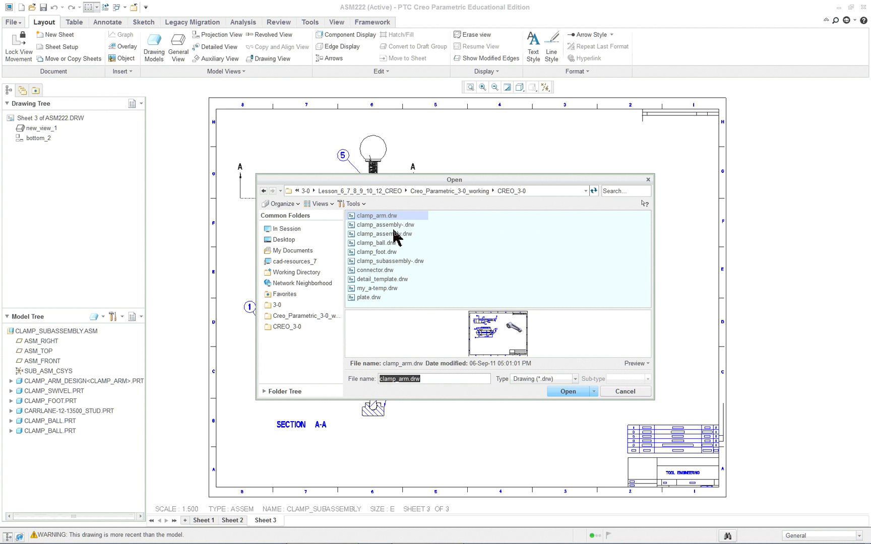
double_click(381, 245)
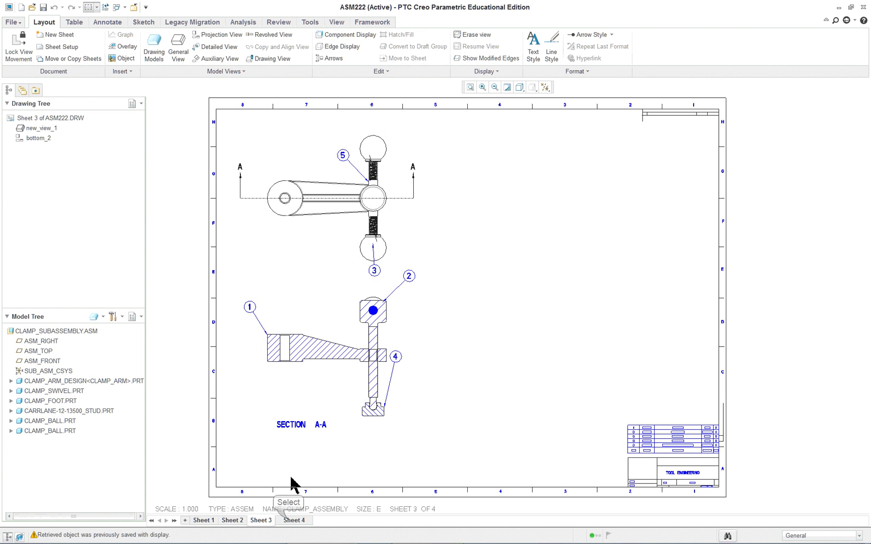
Inspect the new Sheet 4 clamp ball drawing, then return to the Sheet 3 section view
click(291, 521)
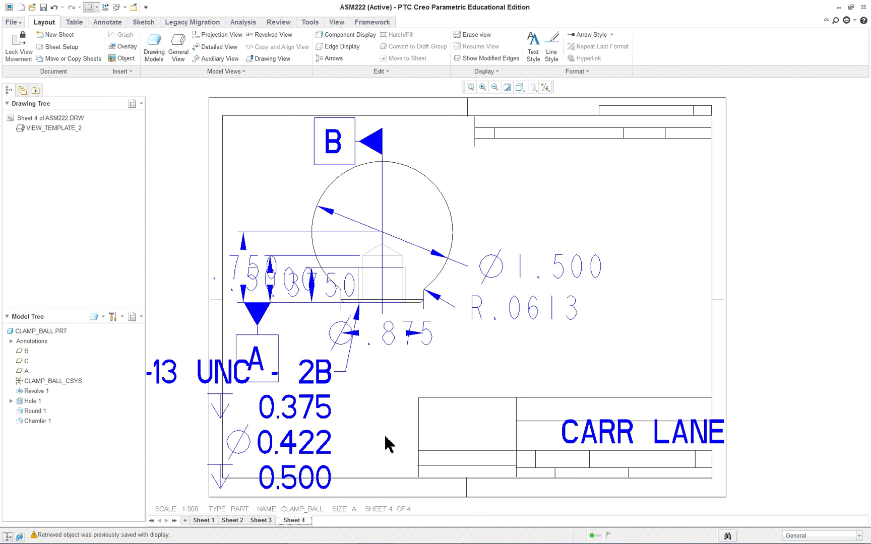
scroll(392, 413, up, 1)
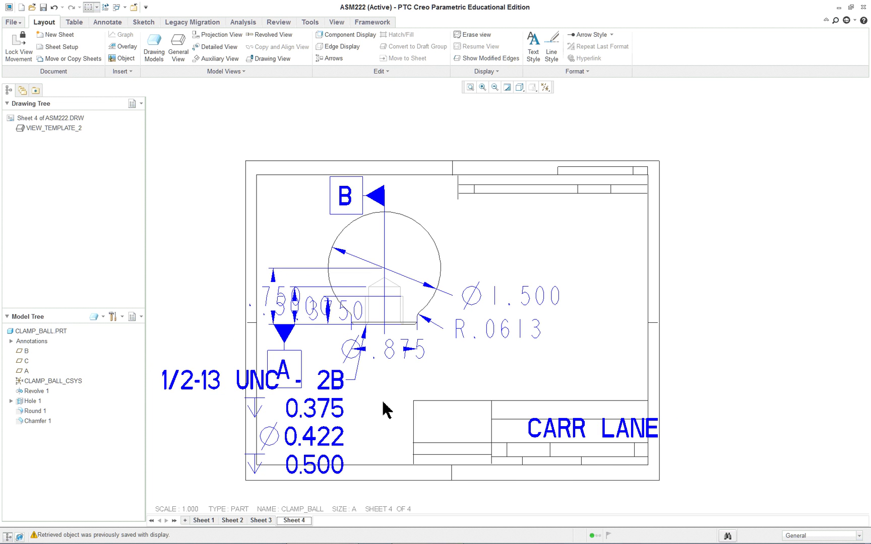
click(53, 8)
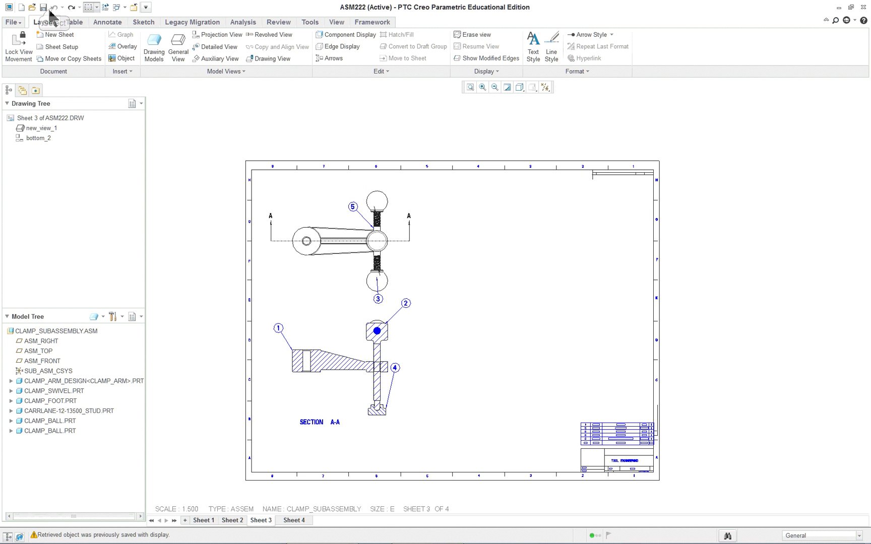